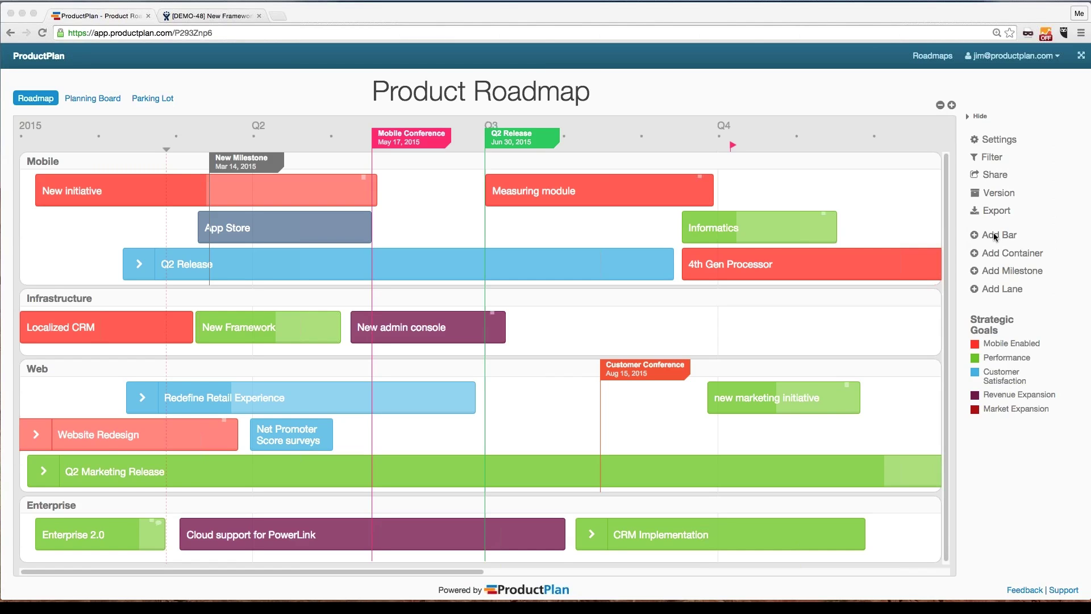
Add a new bar between App Store and Informatics in the Mobile lane, and close its details without editing them.
left_click_drag(996, 237, 680, 230)
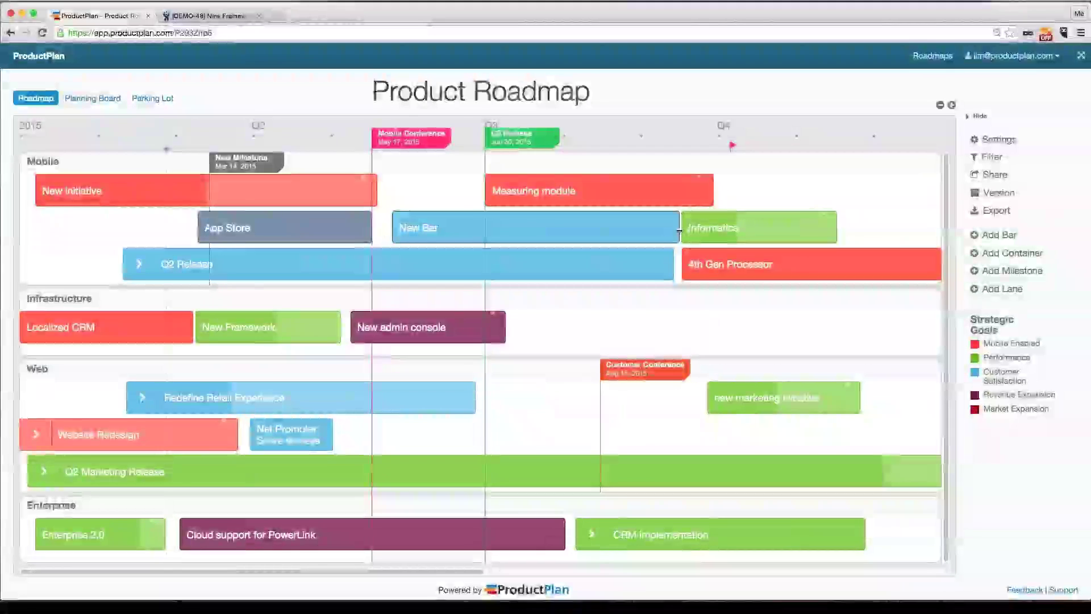
left_click(446, 230)
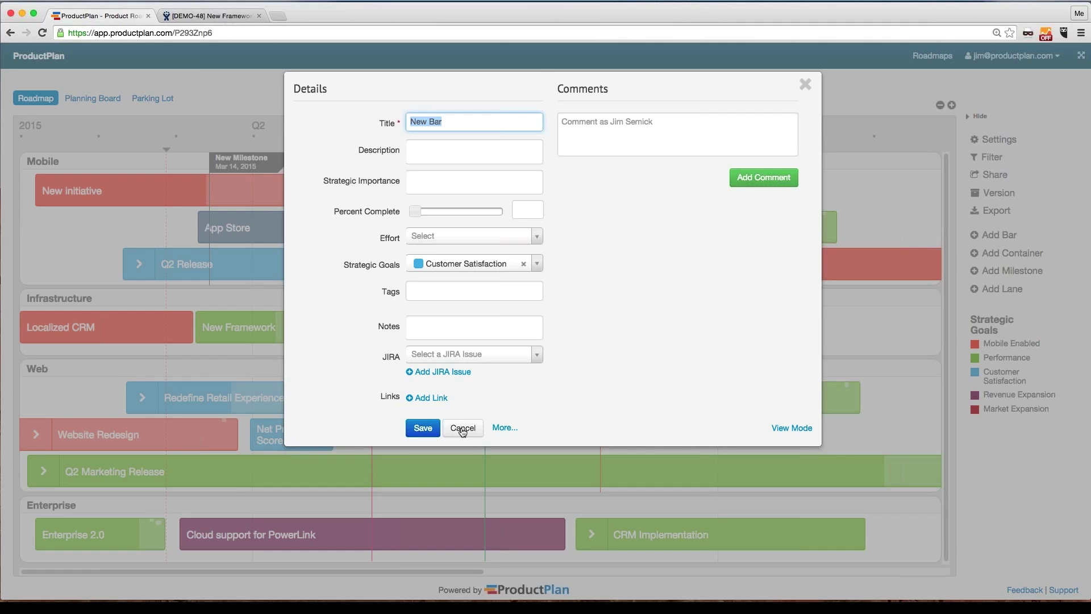
left_click(463, 428)
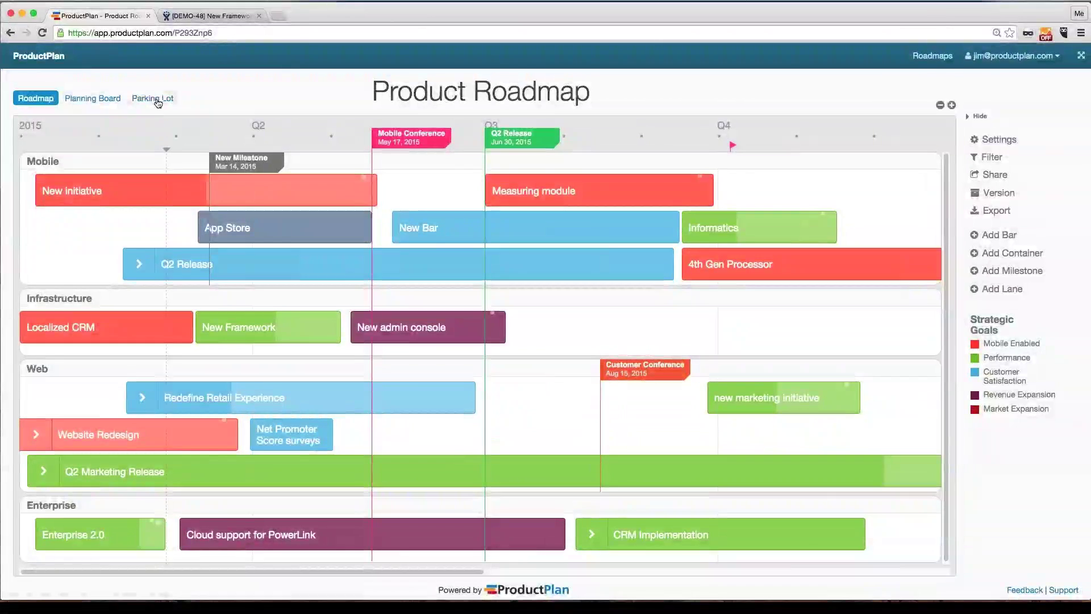
View the parking lot items and the planning board scores, and return to the roadmap timeline.
left_click(158, 101)
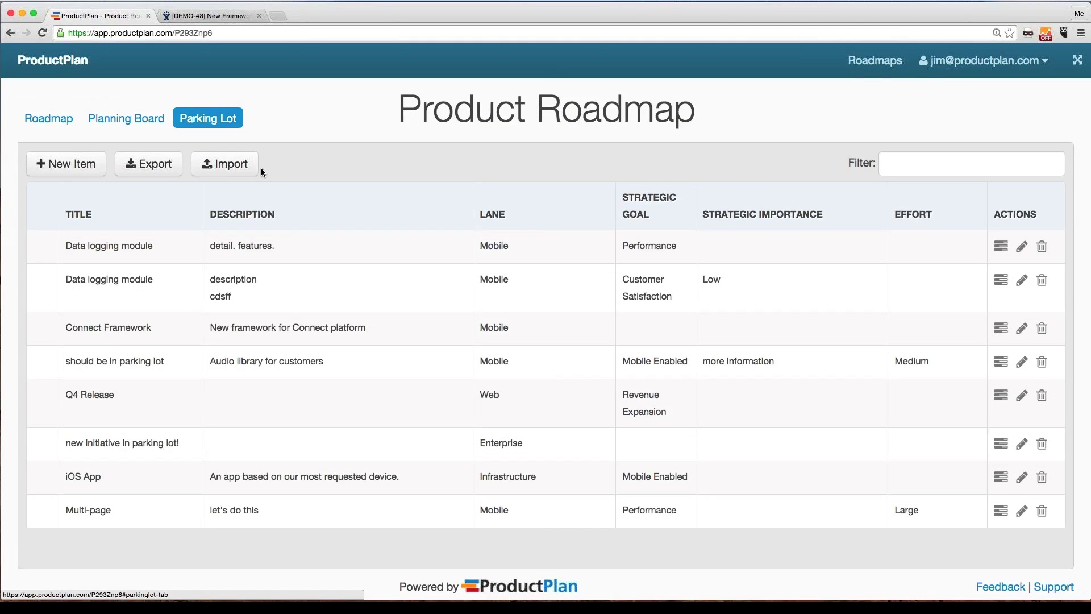
left_click(142, 121)
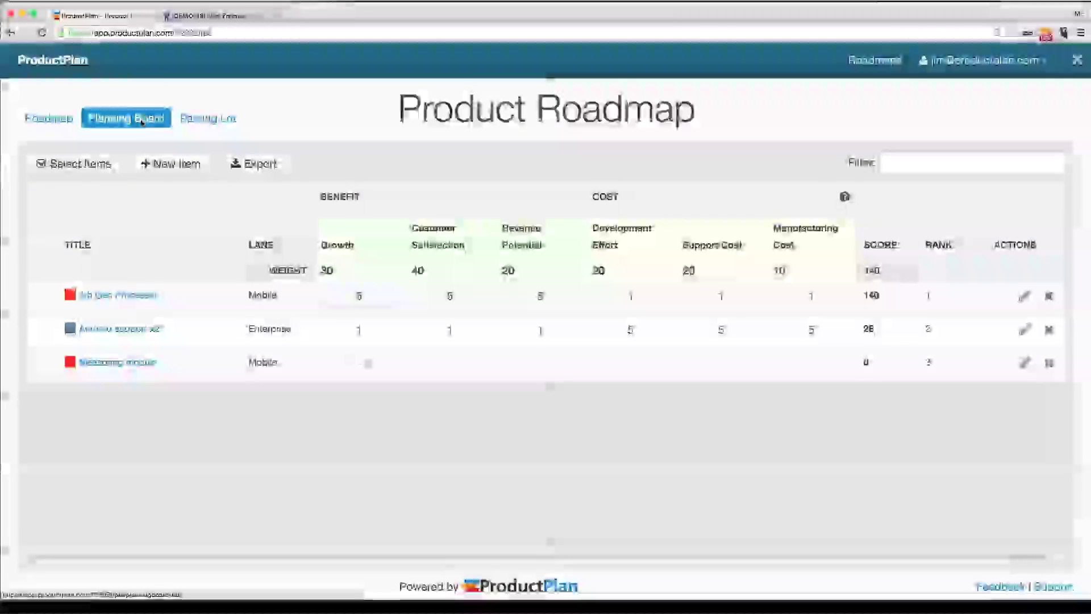
left_click(41, 124)
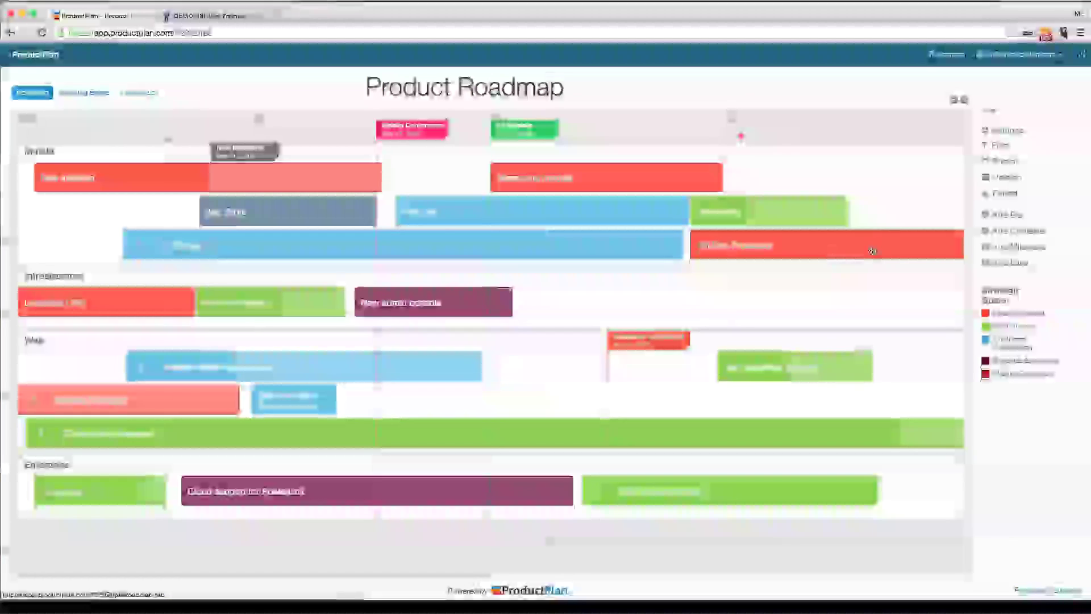
Add a new bar after Measuring module in the Mobile lane and a new container to the Infrastructure lane.
left_click_drag(994, 212, 933, 174)
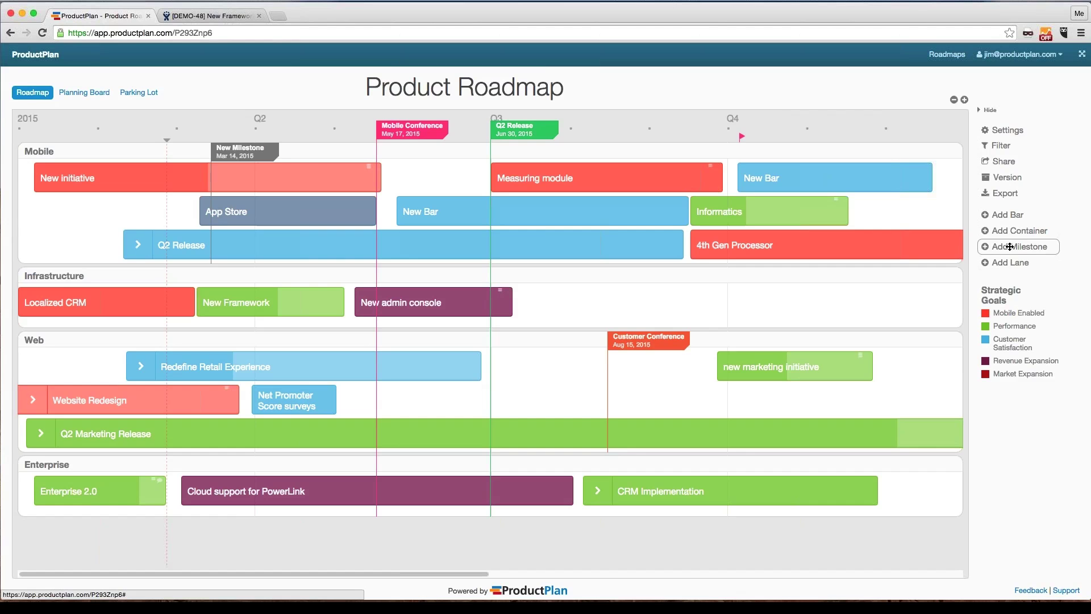
left_click_drag(1010, 231, 594, 304)
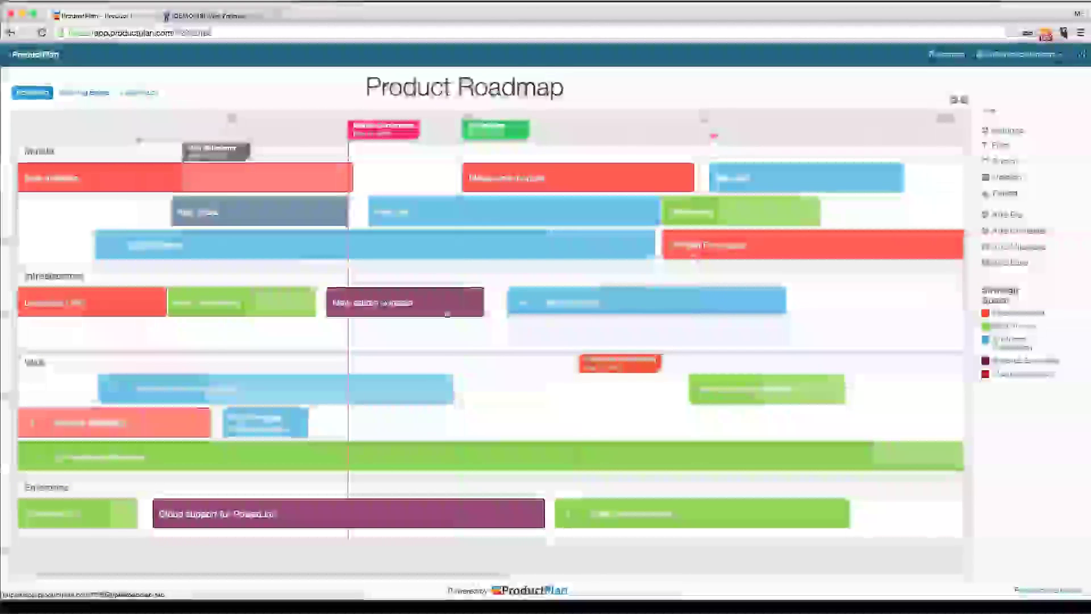
Move New admin console, New Framework and Localized CRM into the new Infrastructure container and collapse it.
left_click_drag(448, 314, 610, 358)
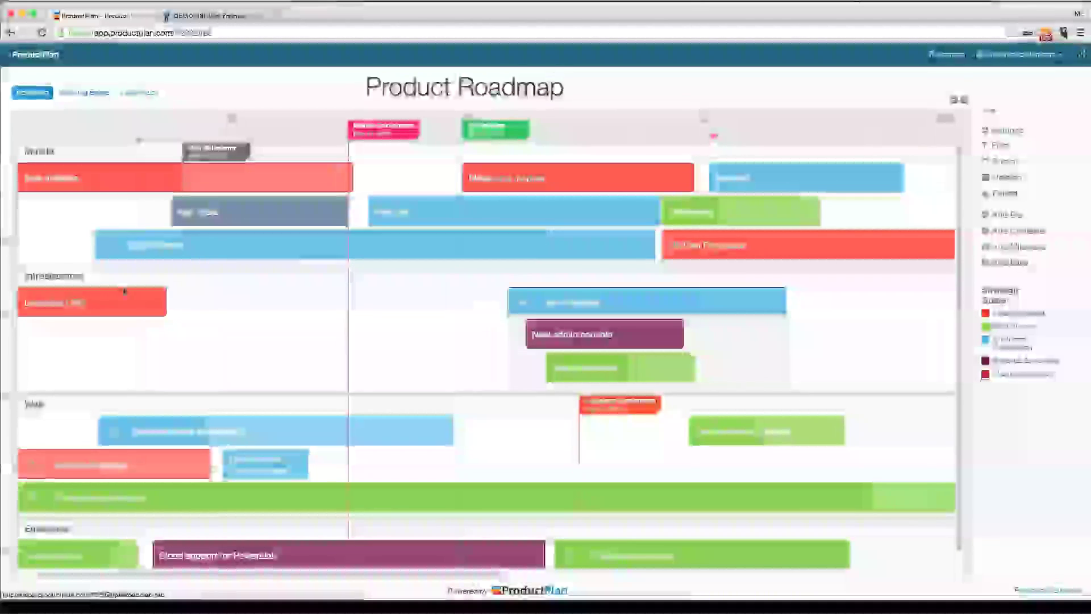
left_click_drag(125, 291, 679, 404)
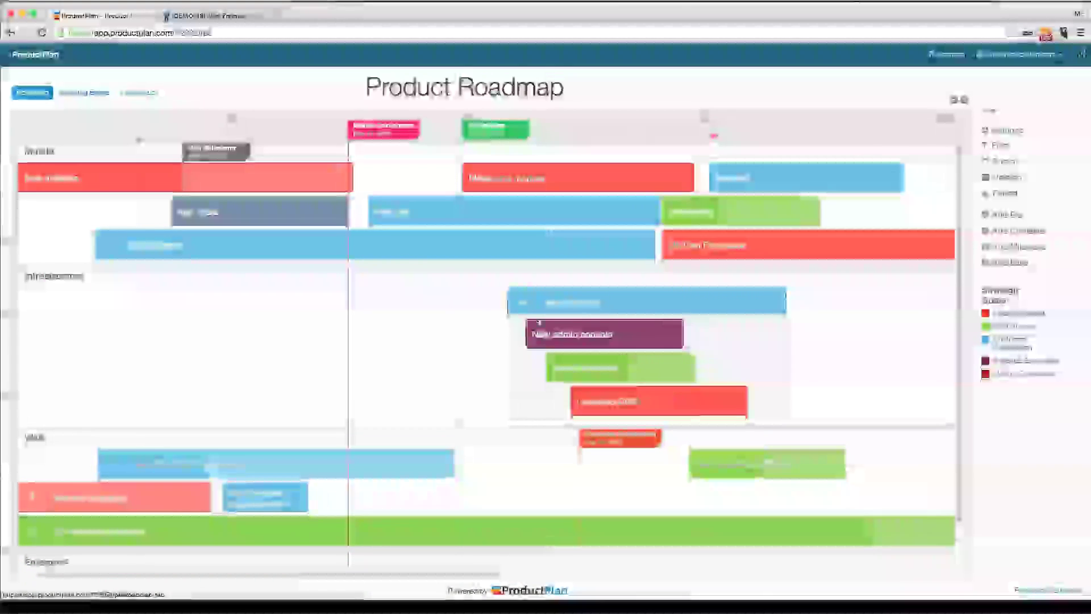
left_click(522, 302)
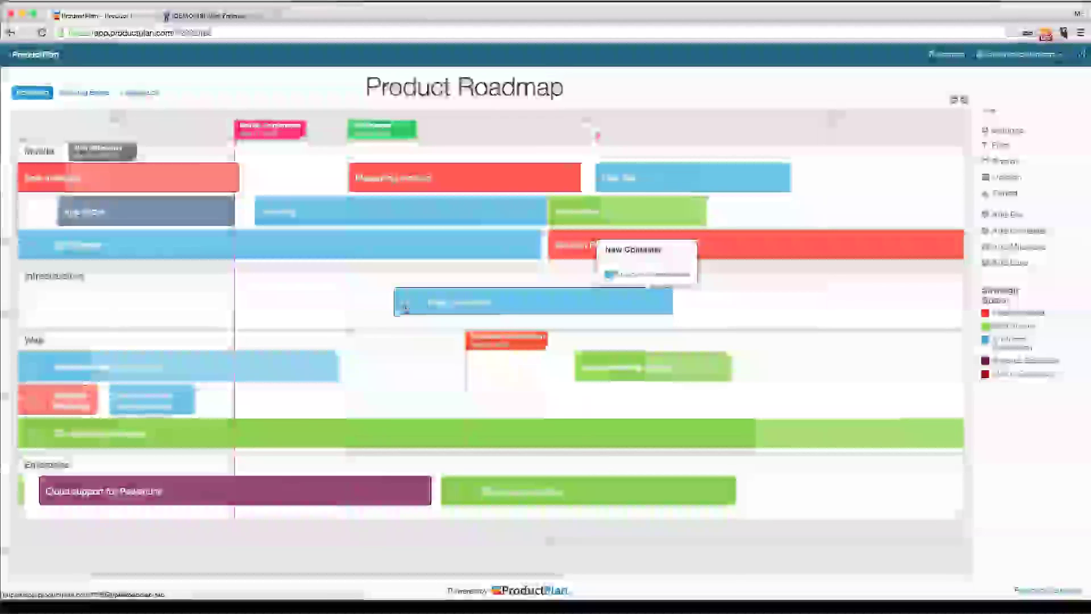
Expand the new container, look at the details of New admin console without changing them, and collapse the container.
left_click(405, 309)
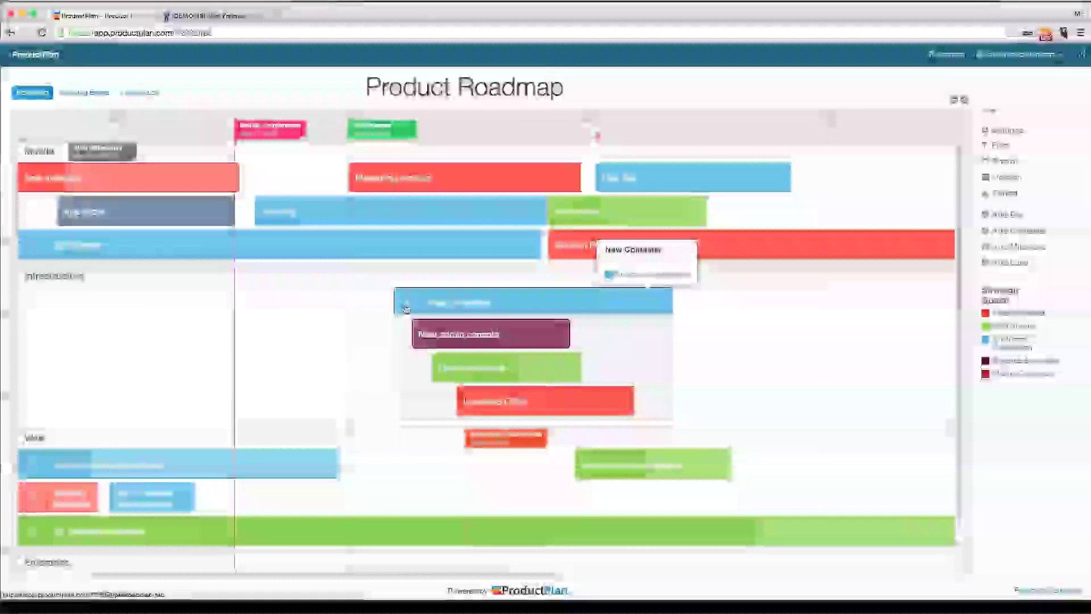
left_click(514, 340)
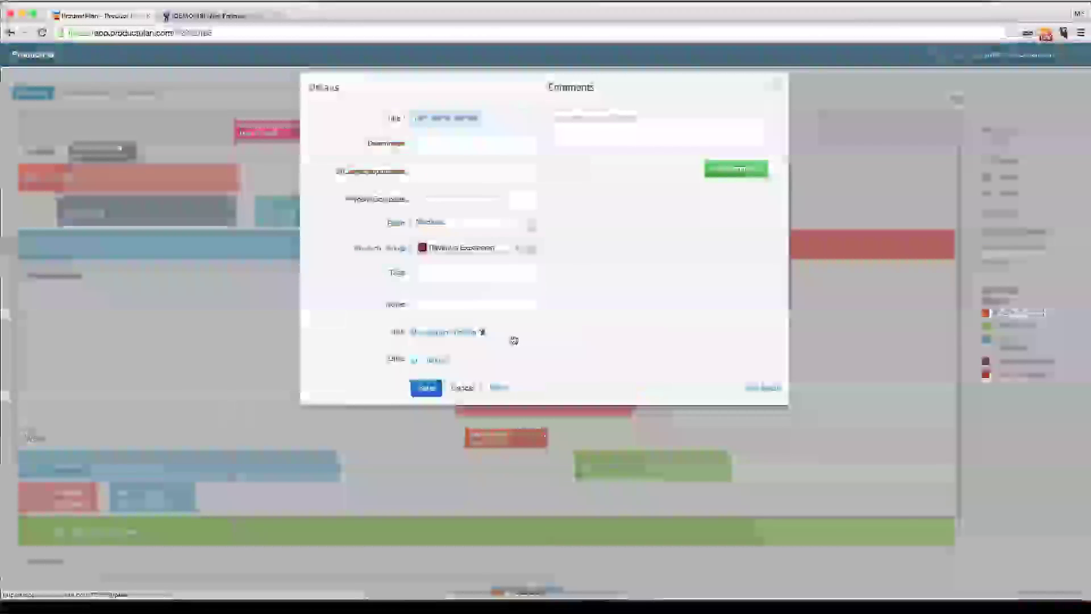
left_click(462, 388)
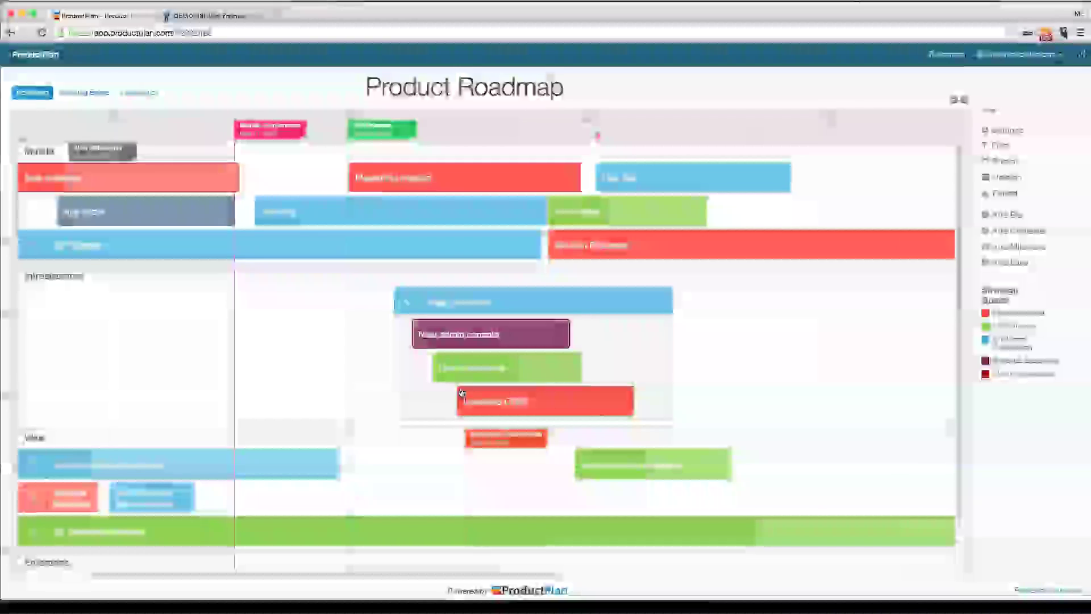
left_click(403, 303)
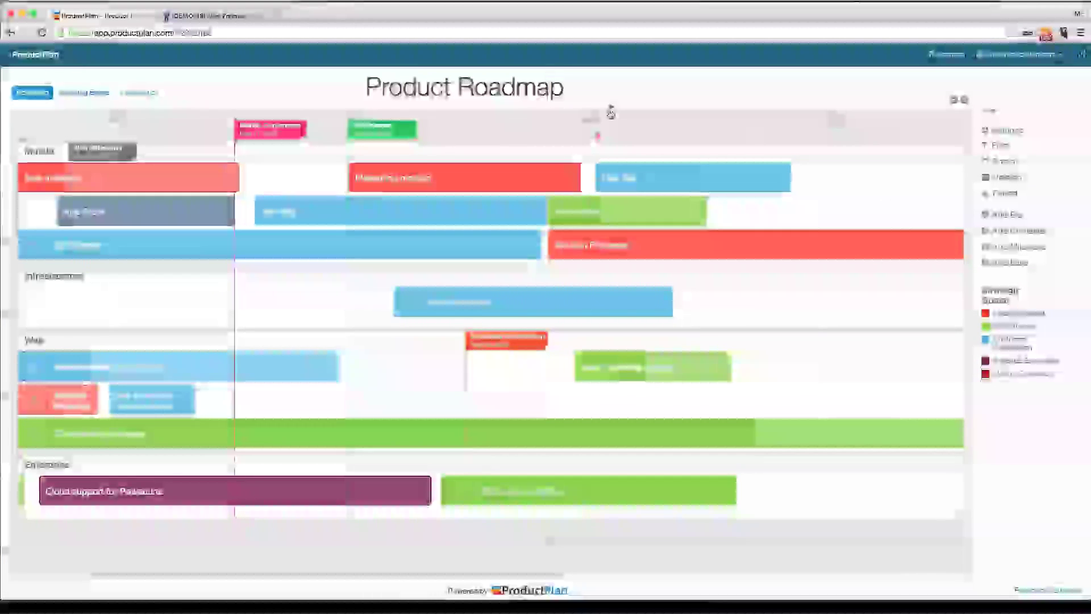
Add a new milestone in late October 2015 at the top of the timeline and save its default details.
left_click(647, 134)
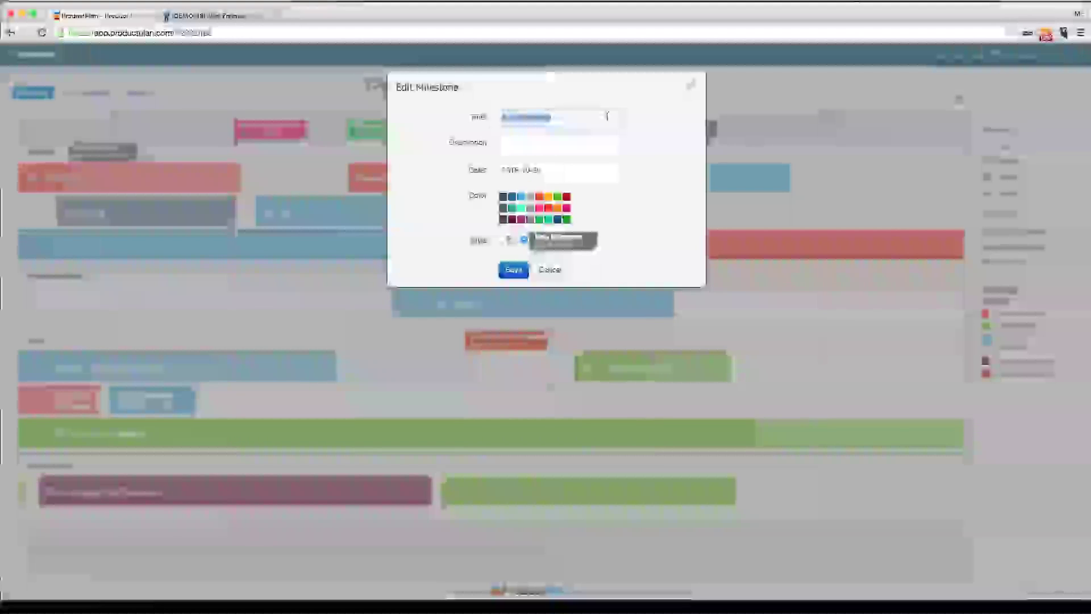
left_click(513, 269)
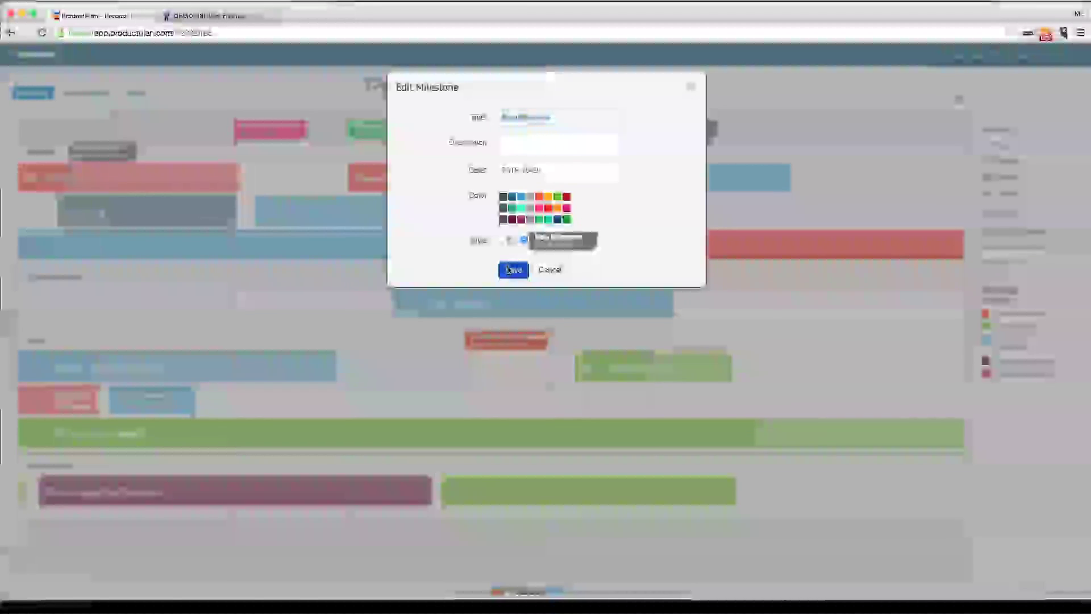
mouse_move(653, 121)
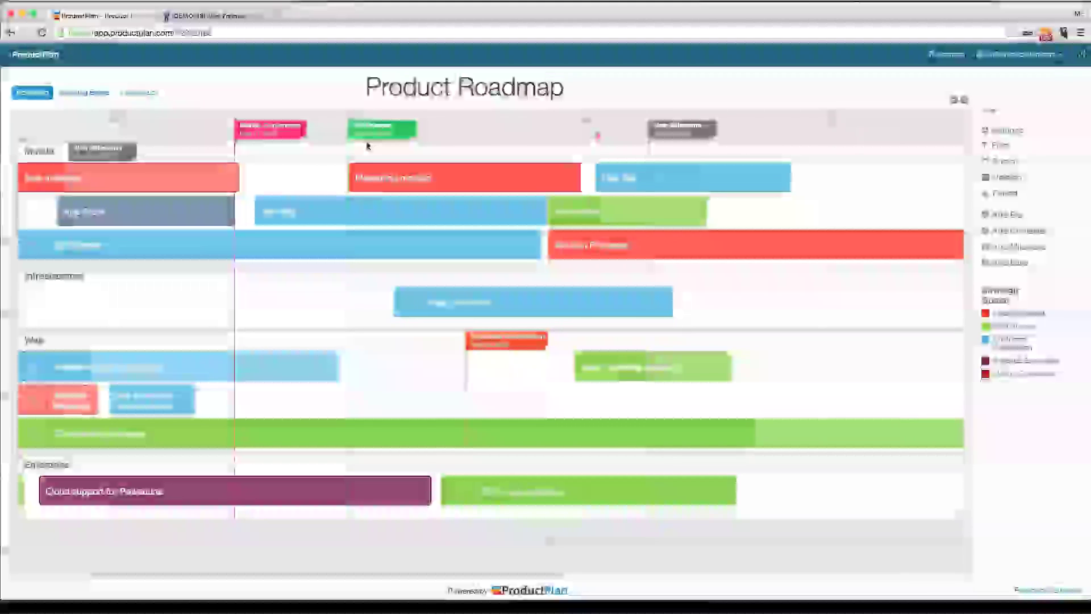
Move the Q2 Release milestone from the top of the timeline down into the Infrastructure lane.
mouse_move(366, 134)
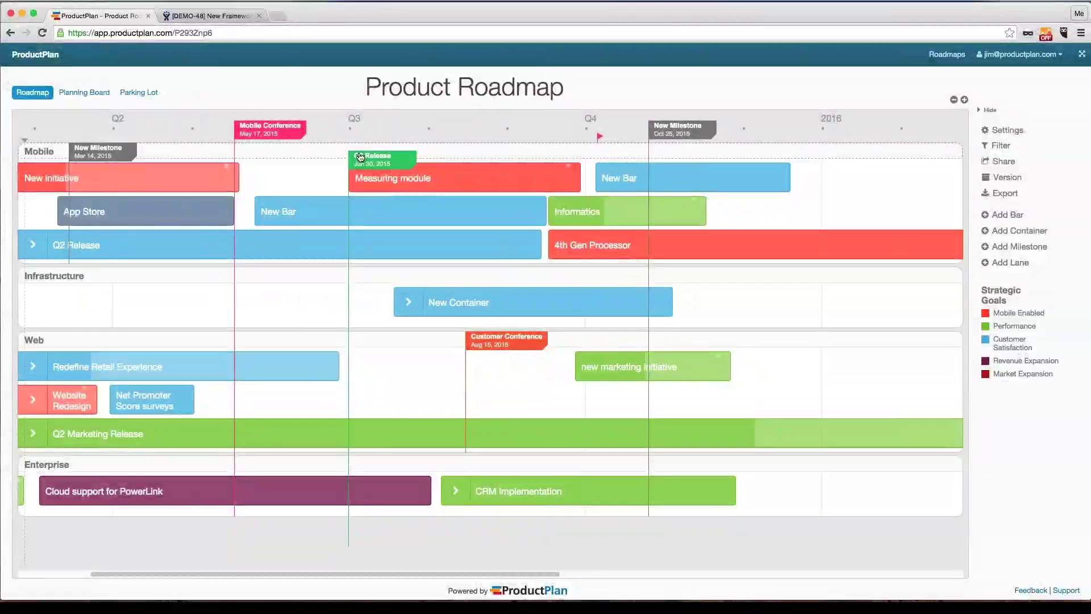
left_click_drag(339, 157, 367, 284)
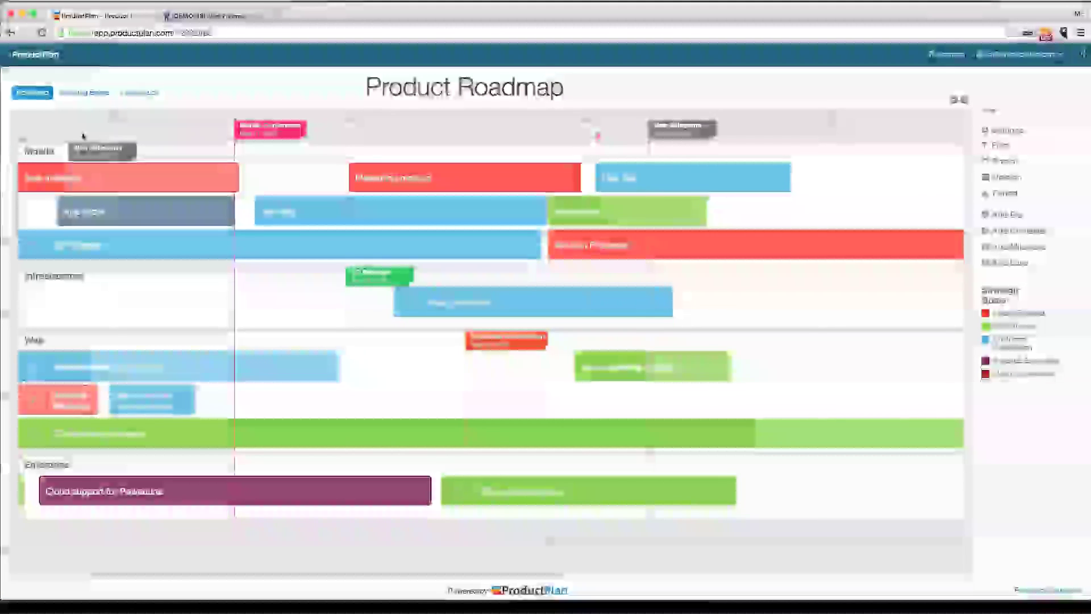
Set both the timeline style and the display grid to Months in the roadmap settings.
scroll(83, 136, "left", 5)
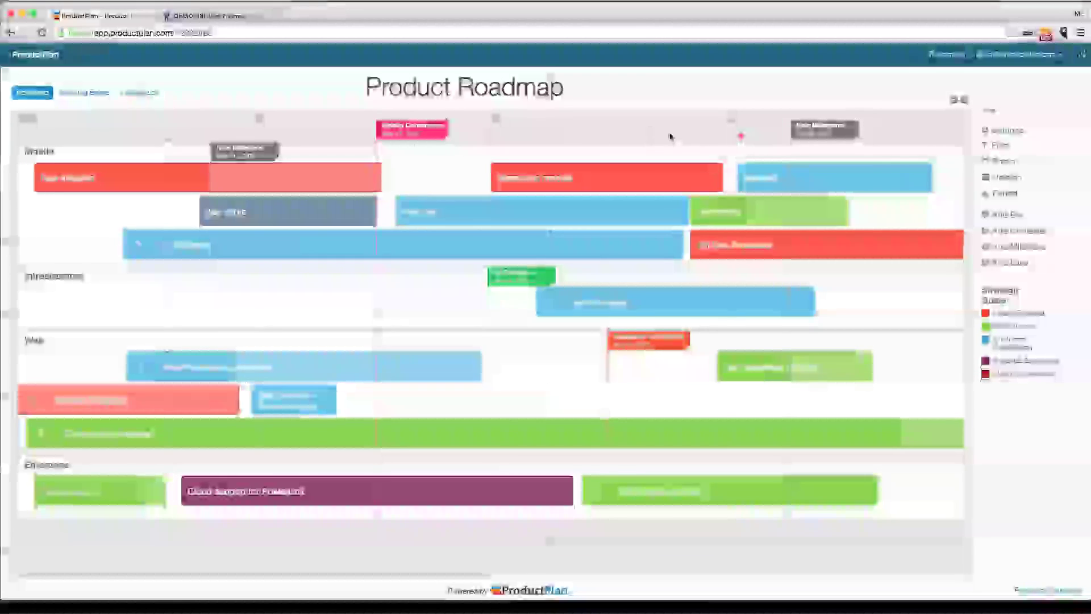
left_click(1008, 131)
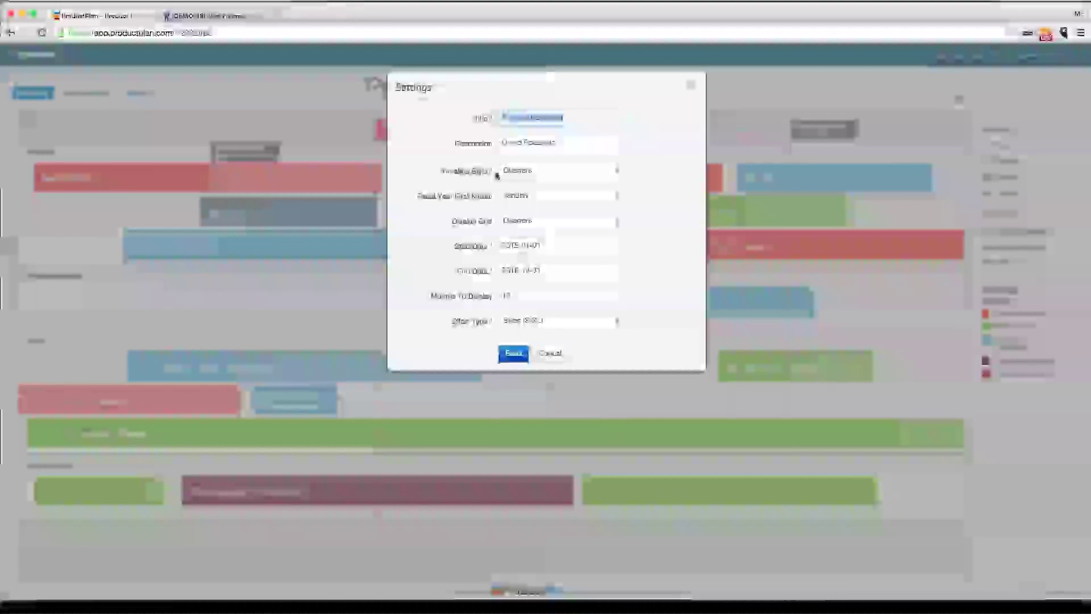
left_click(504, 171)
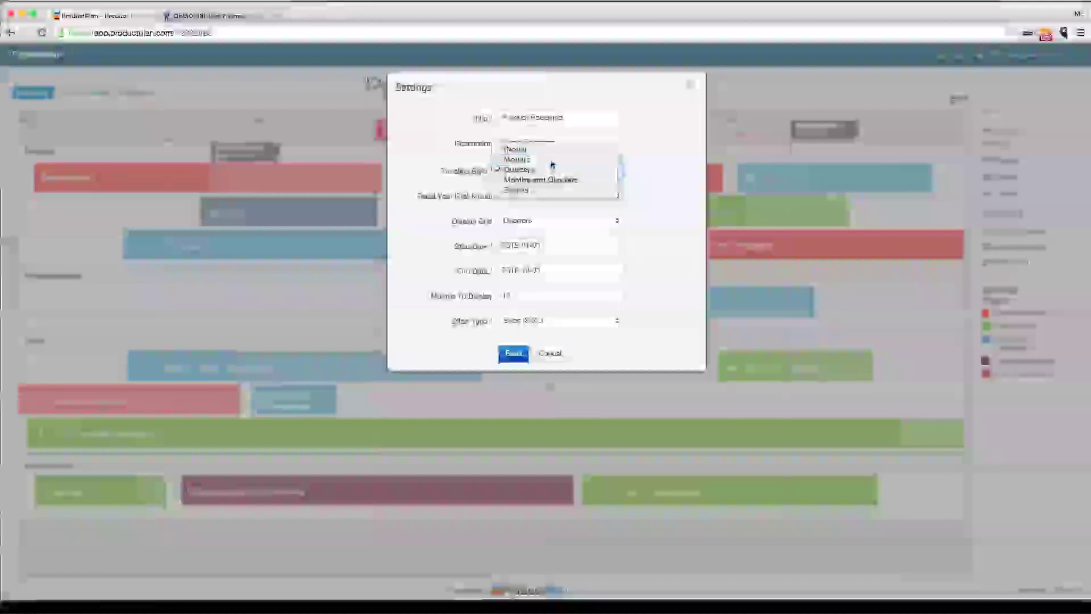
left_click(551, 160)
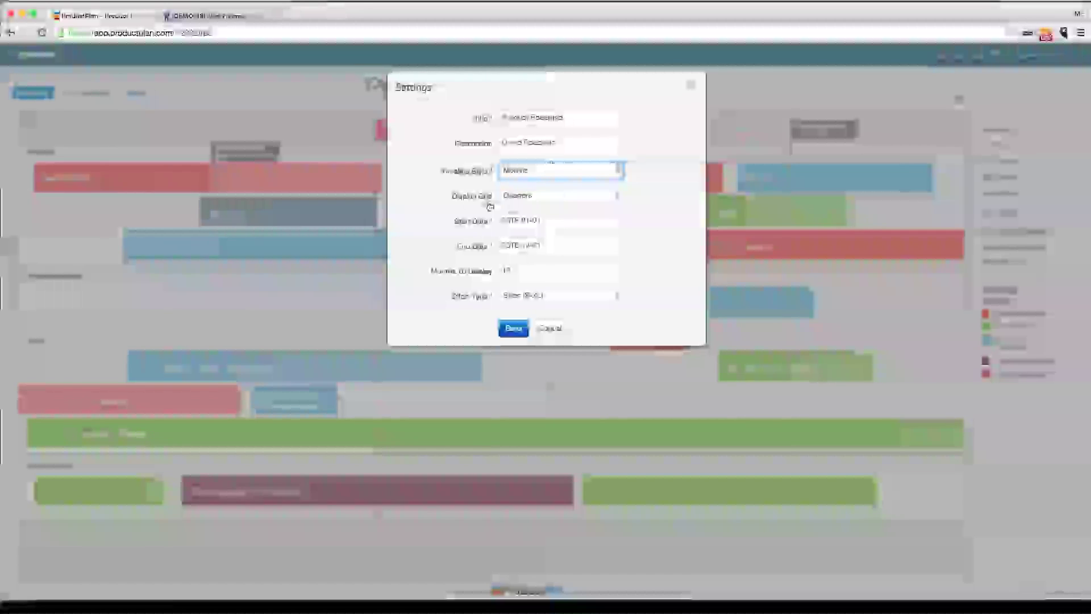
left_click(534, 196)
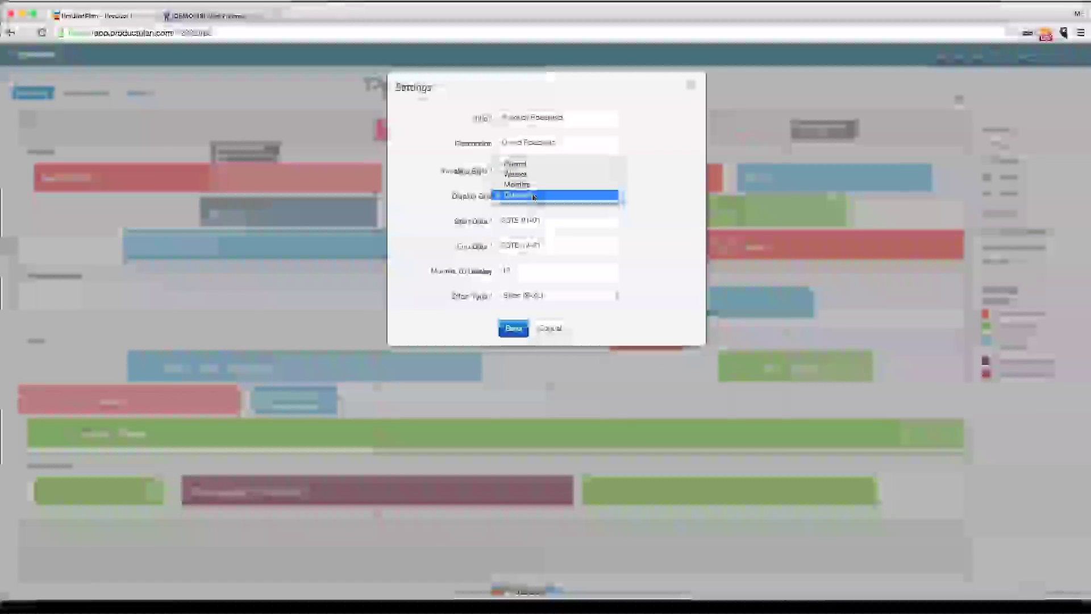
left_click(534, 196)
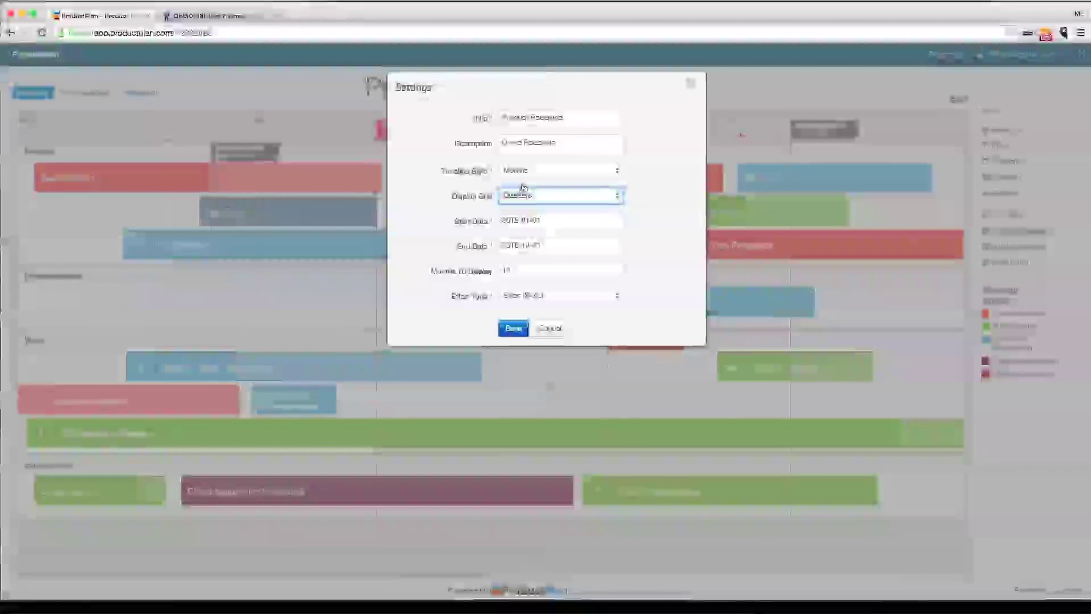
key("Up")
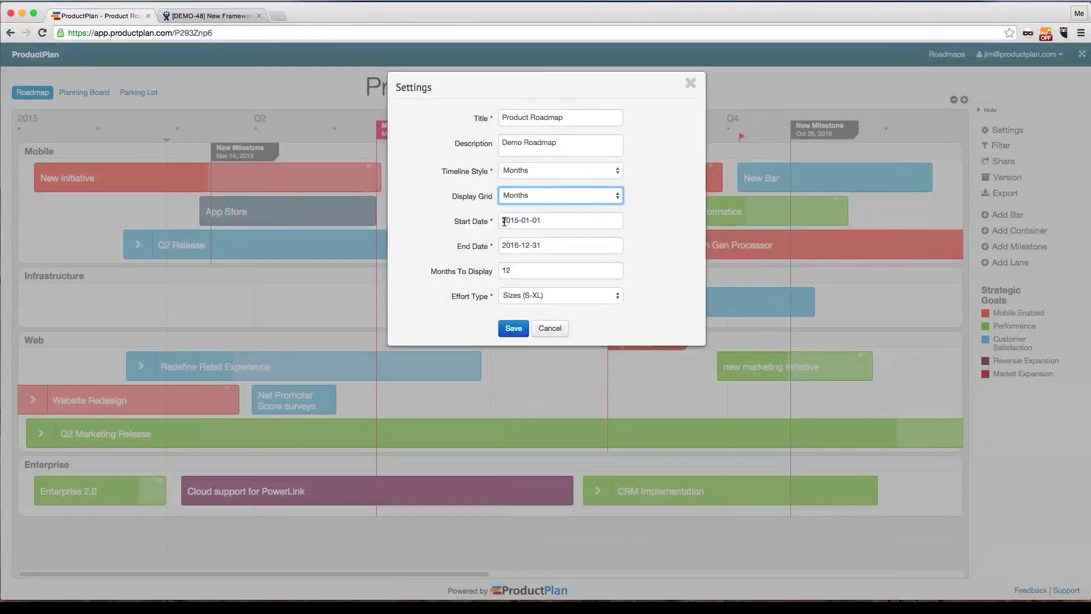
Examine the roadmap's start date, end date, months to display and effort type options without changing them.
left_click(562, 221)
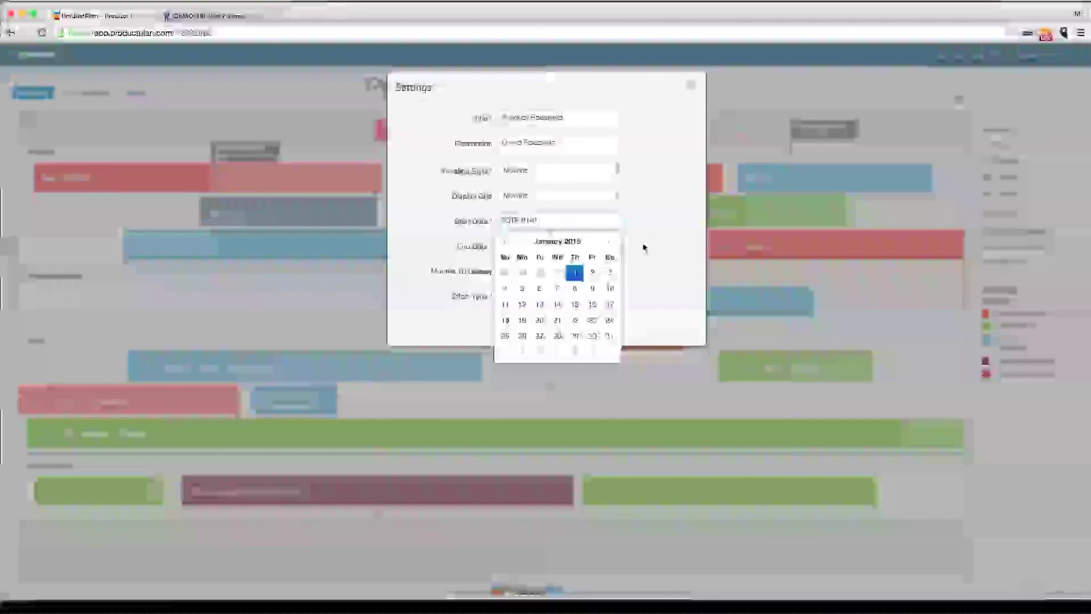
left_click(654, 223)
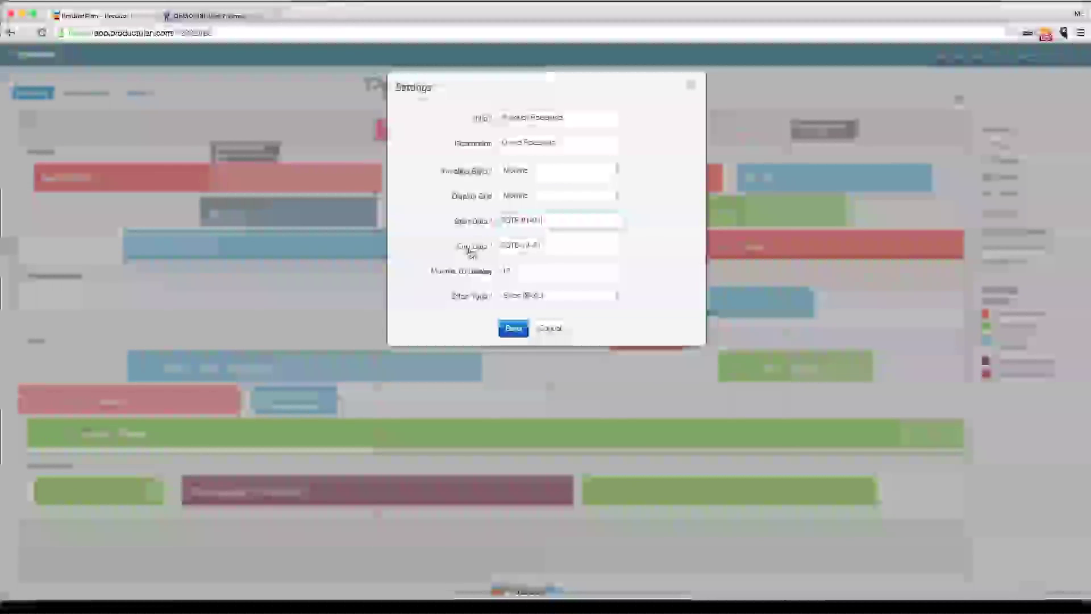
left_click(536, 245)
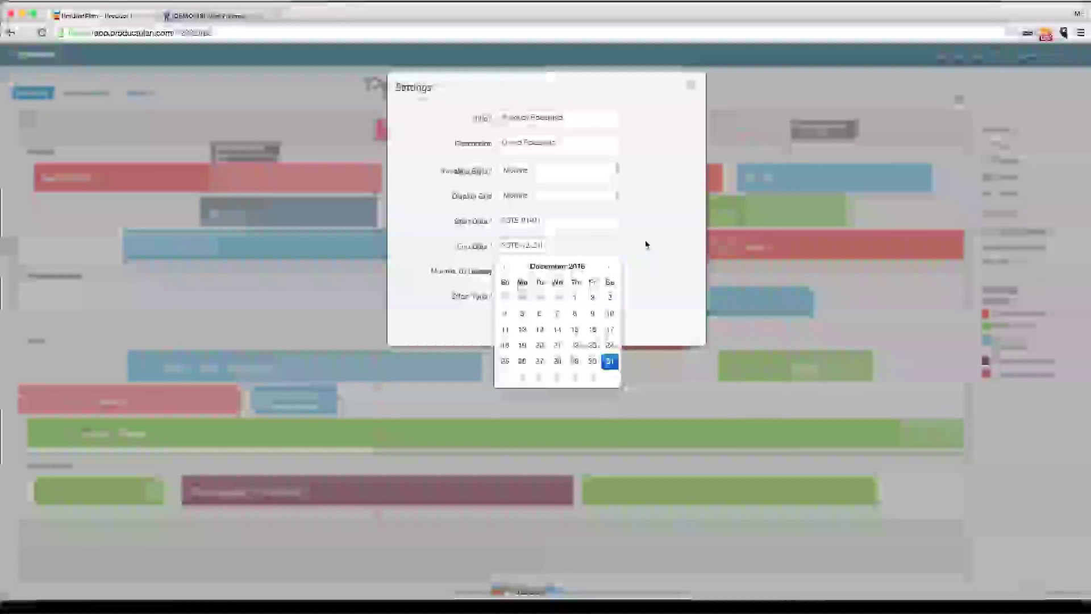
left_click(626, 238)
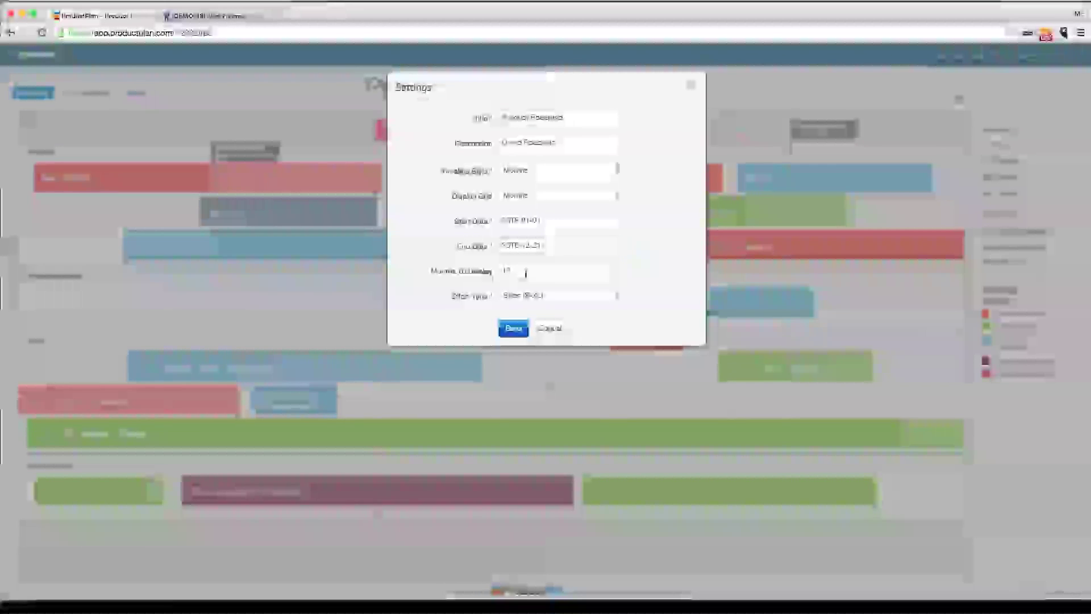
left_click(526, 271)
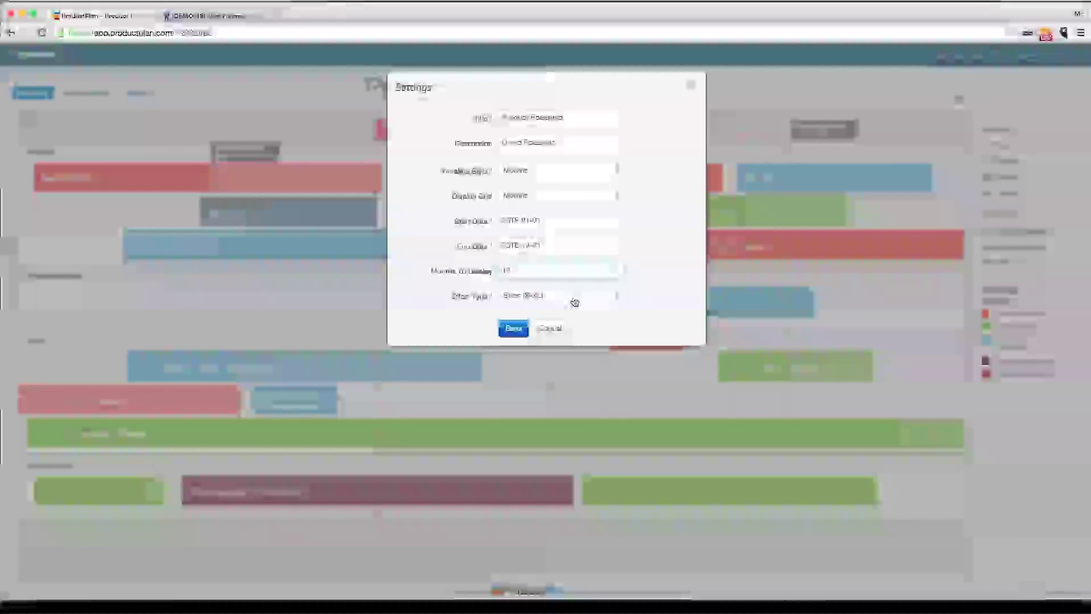
left_click(575, 298)
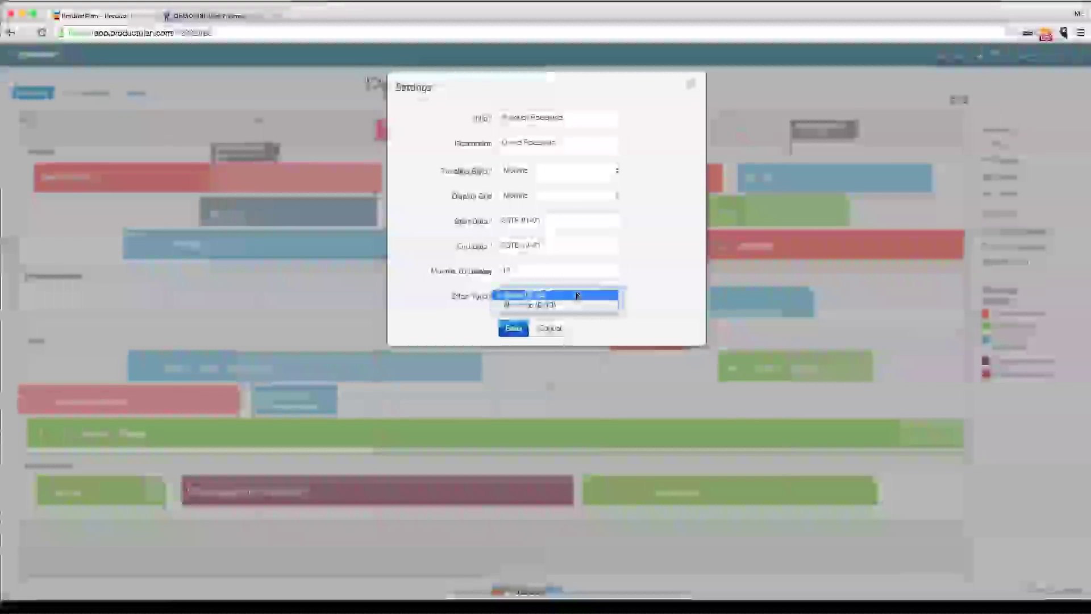
left_click(679, 301)
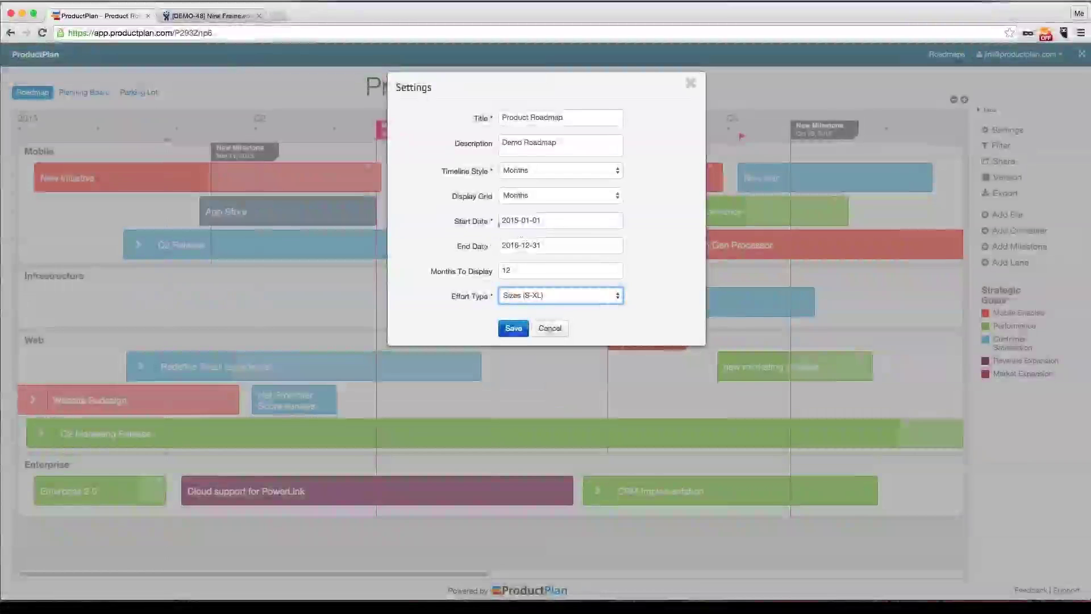
left_click(552, 244)
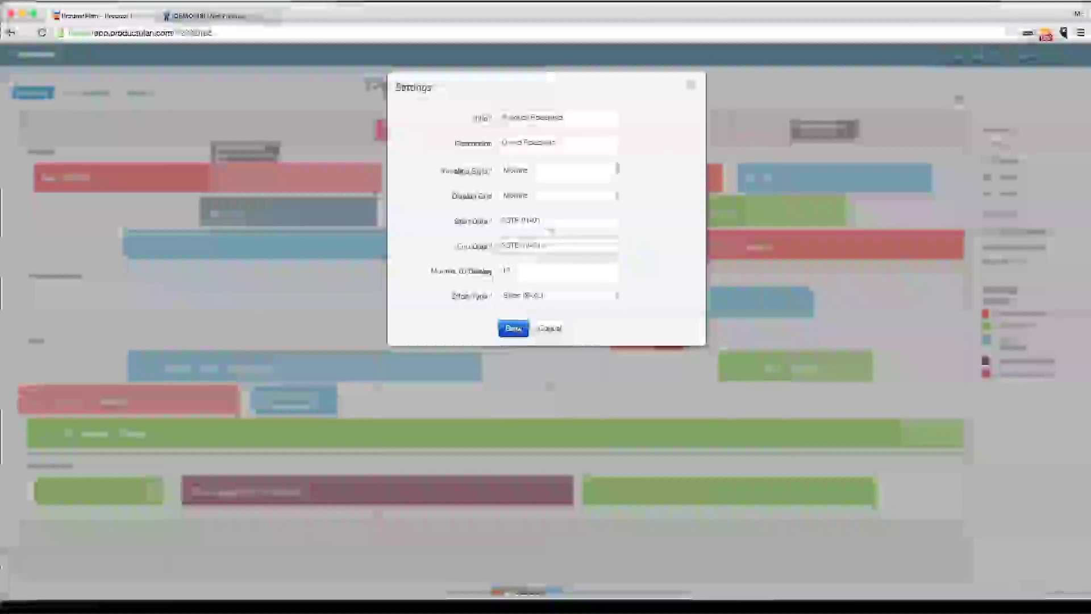
Save the roadmap settings and place a new bar in April 2015 in the Infrastructure lane.
left_click(513, 328)
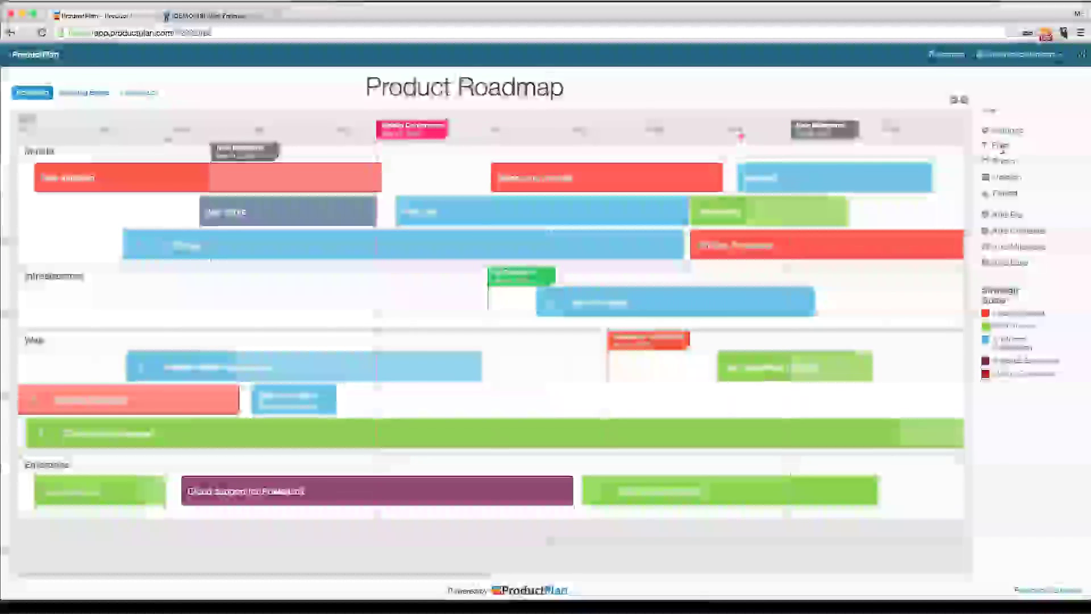
left_click_drag(1008, 215, 302, 297)
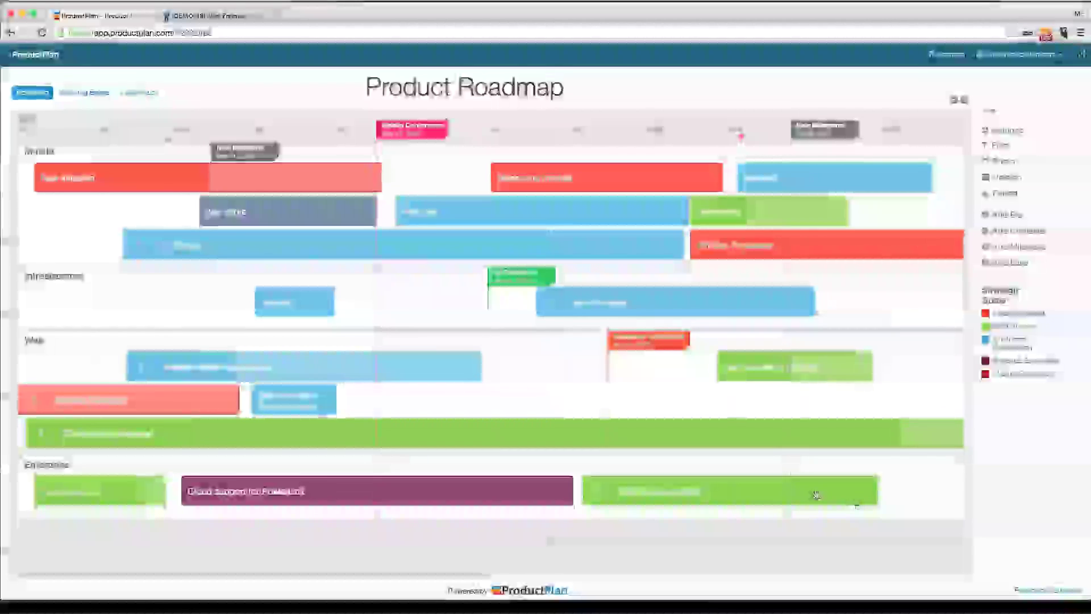
Add a lane below the Enterprise lane and rename it "new lane #5".
left_click_drag(1022, 263, 176, 528)
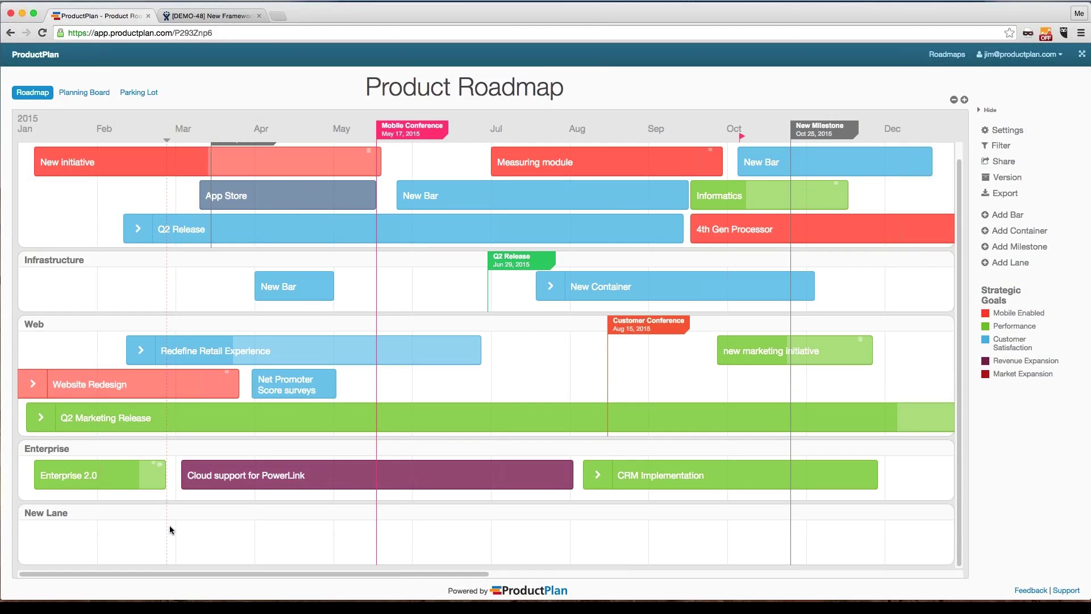
left_click(45, 512)
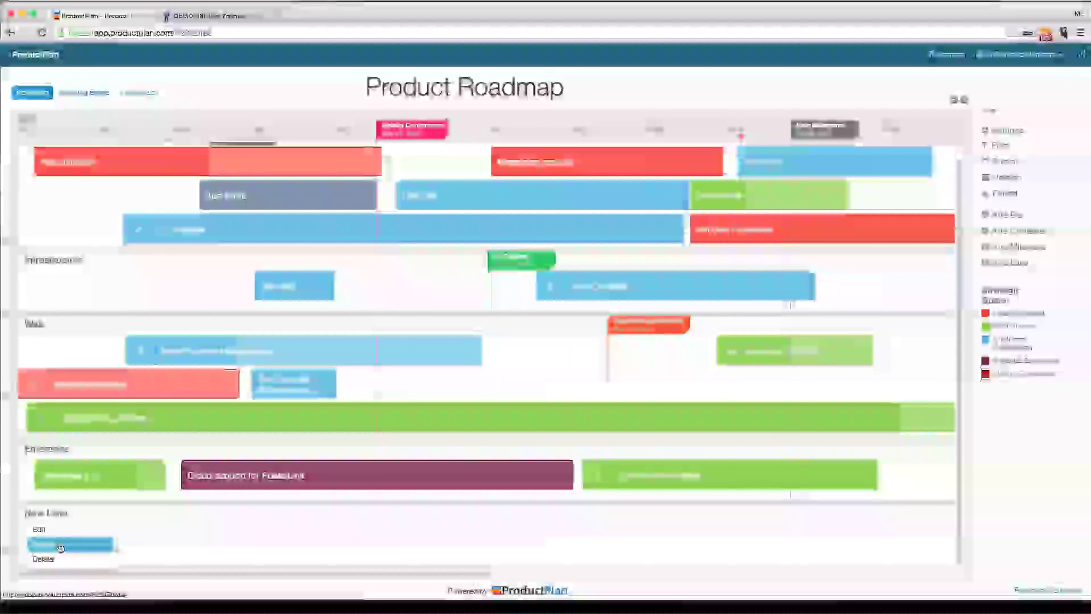
left_click(60, 547)
type("A")
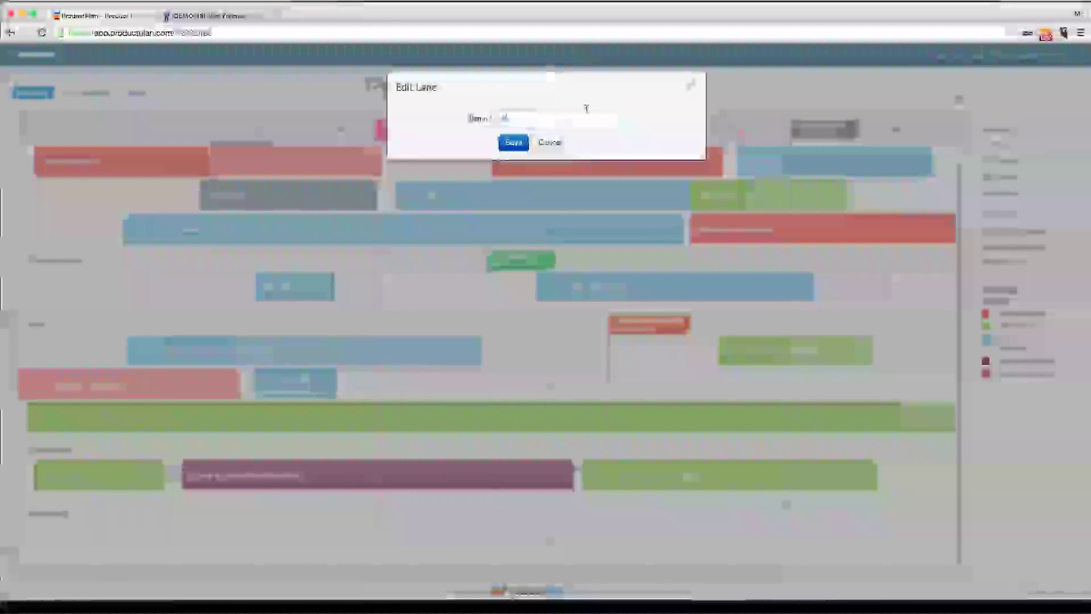
type("ew lane #")
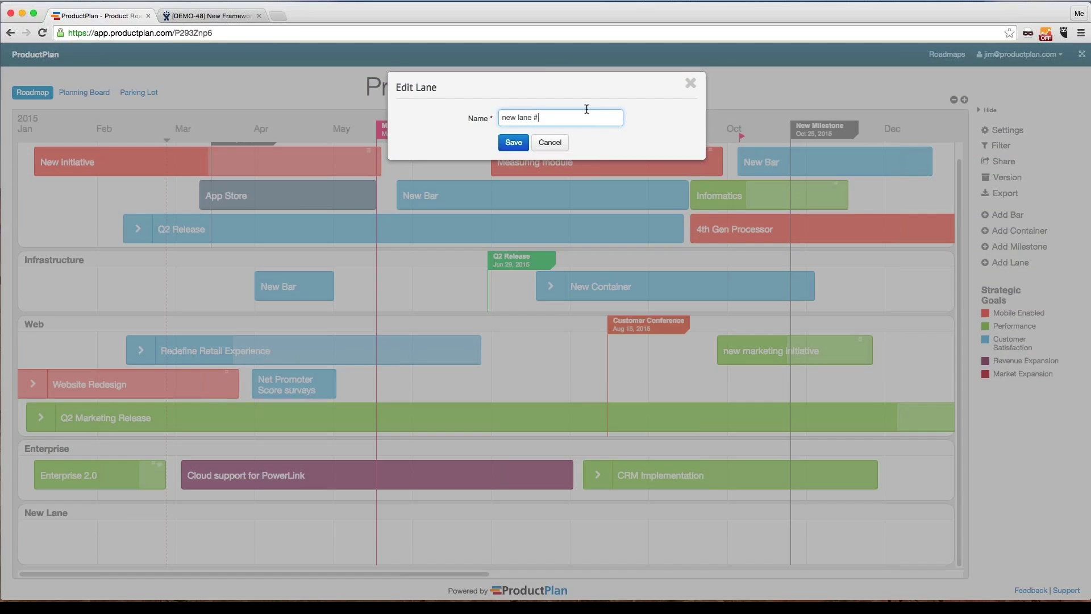
type("45")
key("Return")
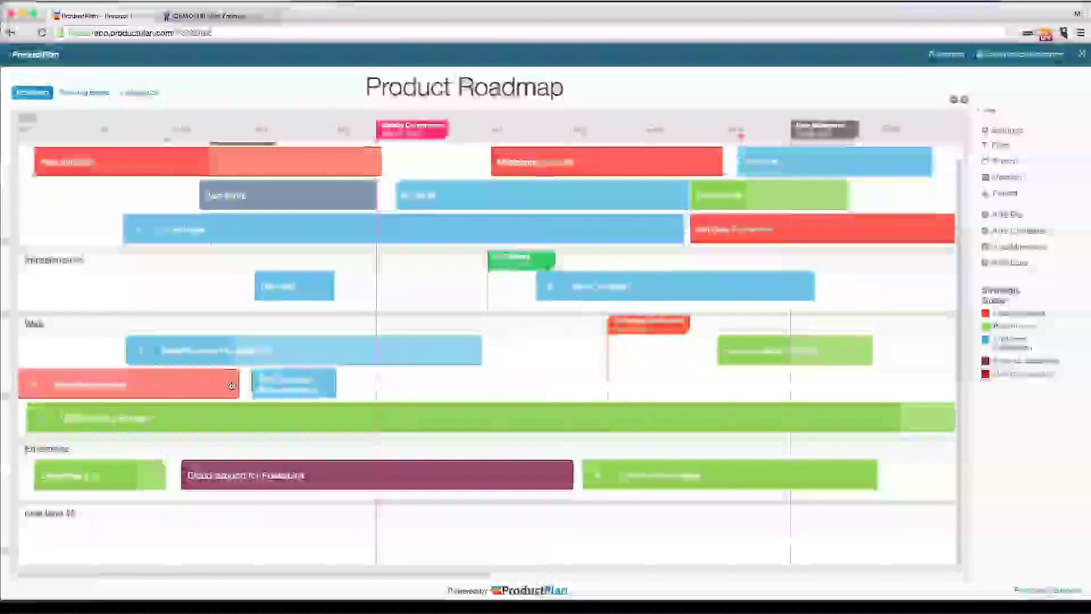
Retitle the Mobile lane's New initiative bar as "Mobile App", with description "iPhone App" and strategic importance "High".
scroll(119, 328, "up", 1)
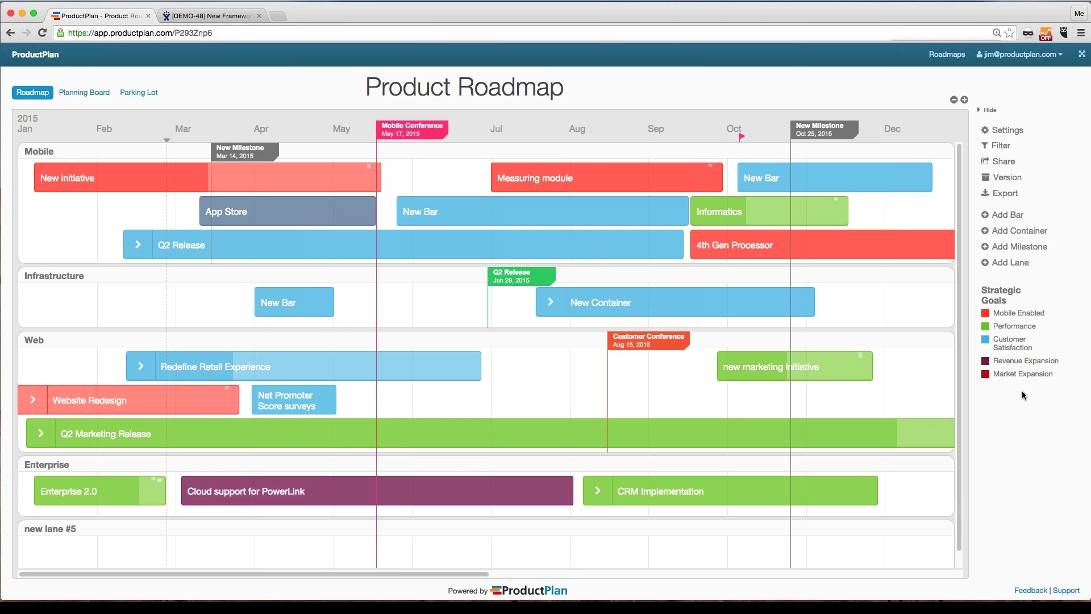
key("super+plus")
key("super+plus")
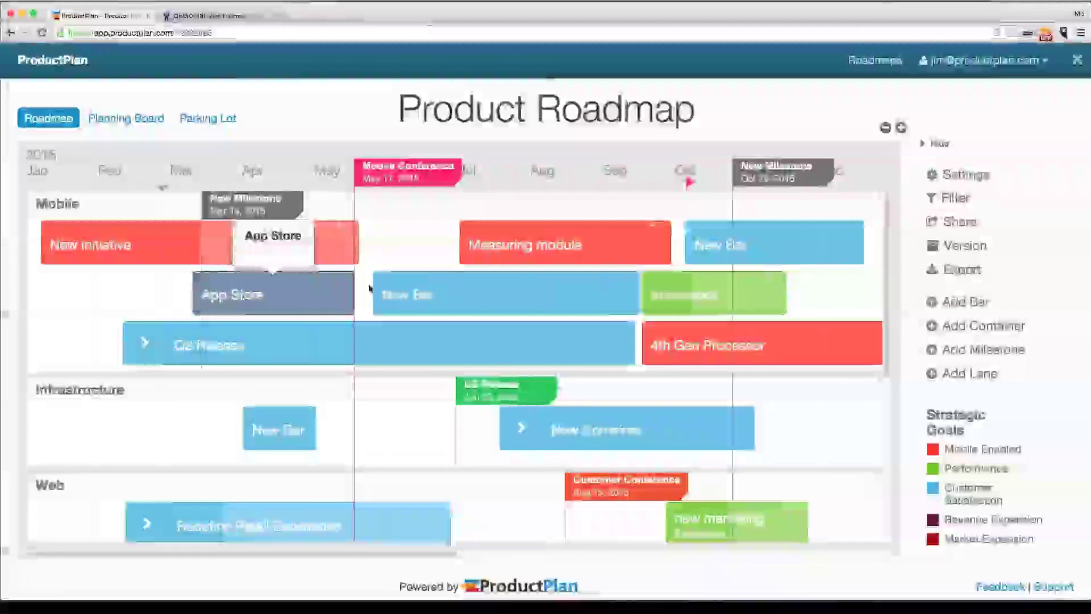
left_click(305, 250)
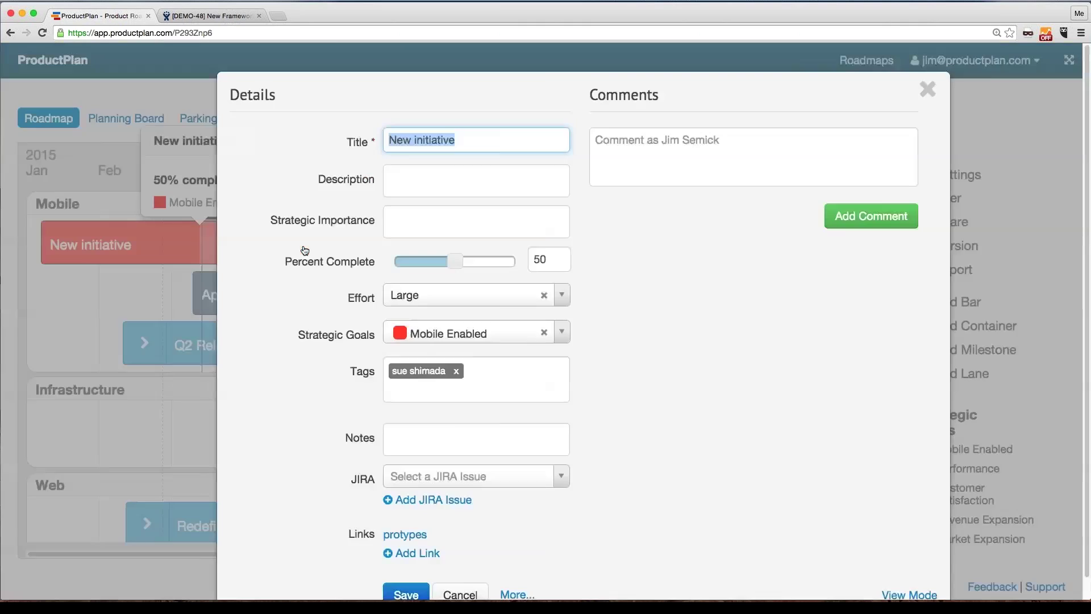
key("super+minus")
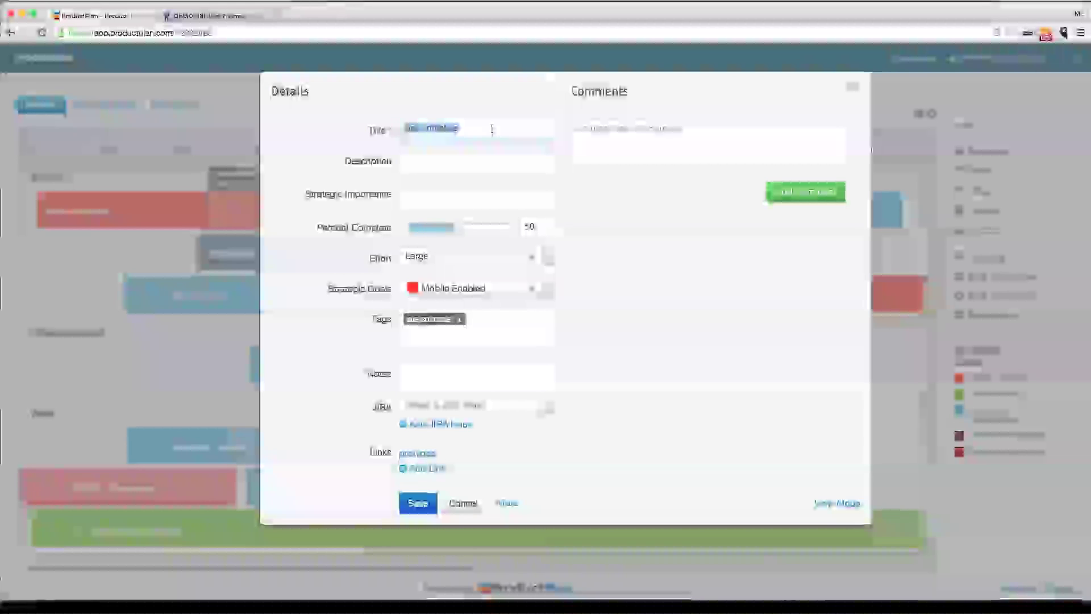
type("Mobile")
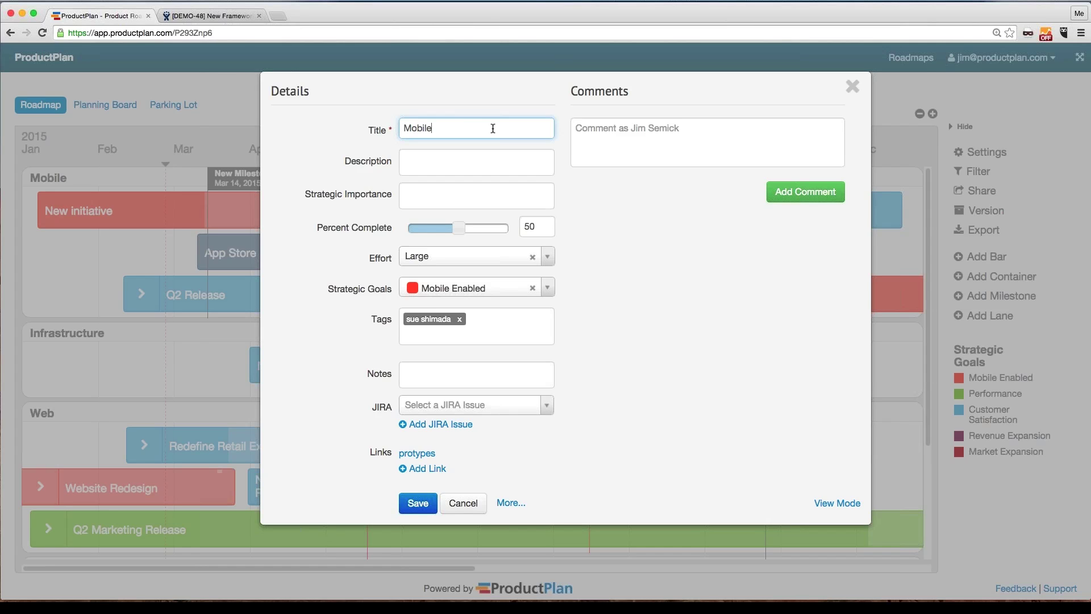
type("App")
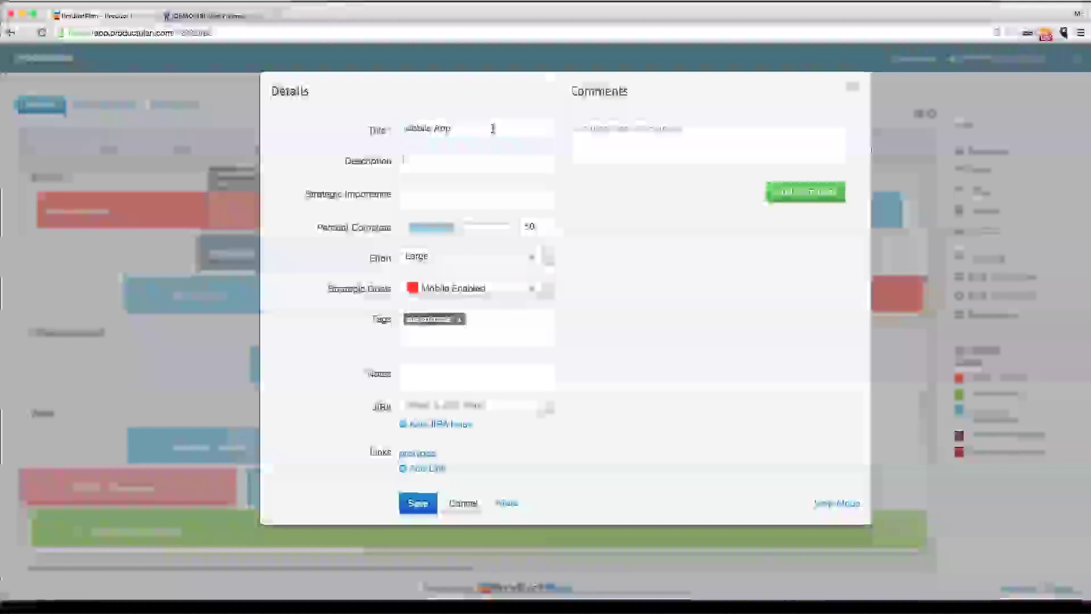
key("Tab")
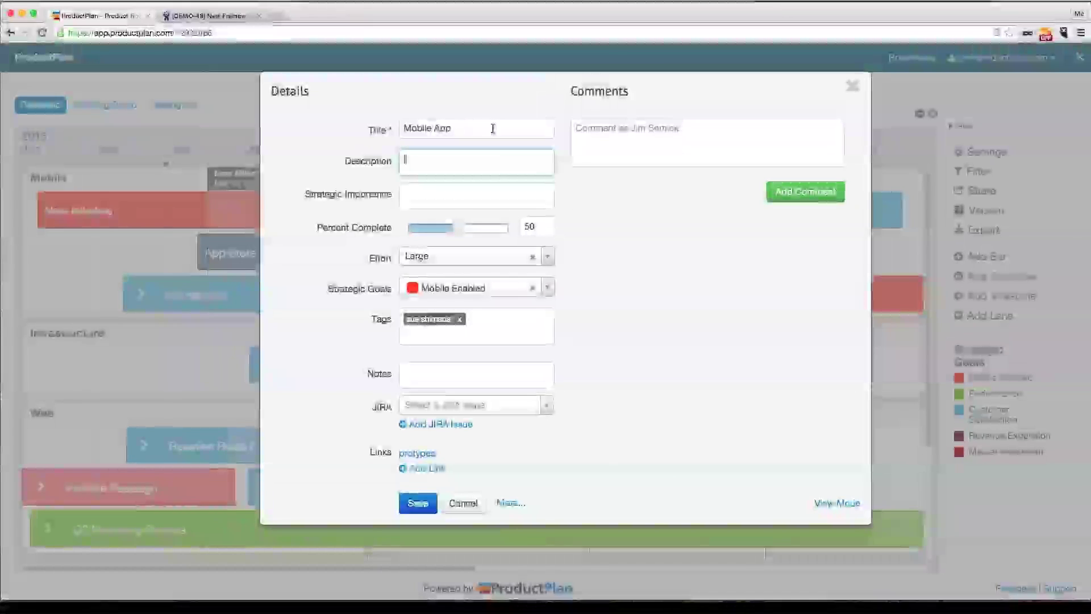
type("iPhone App")
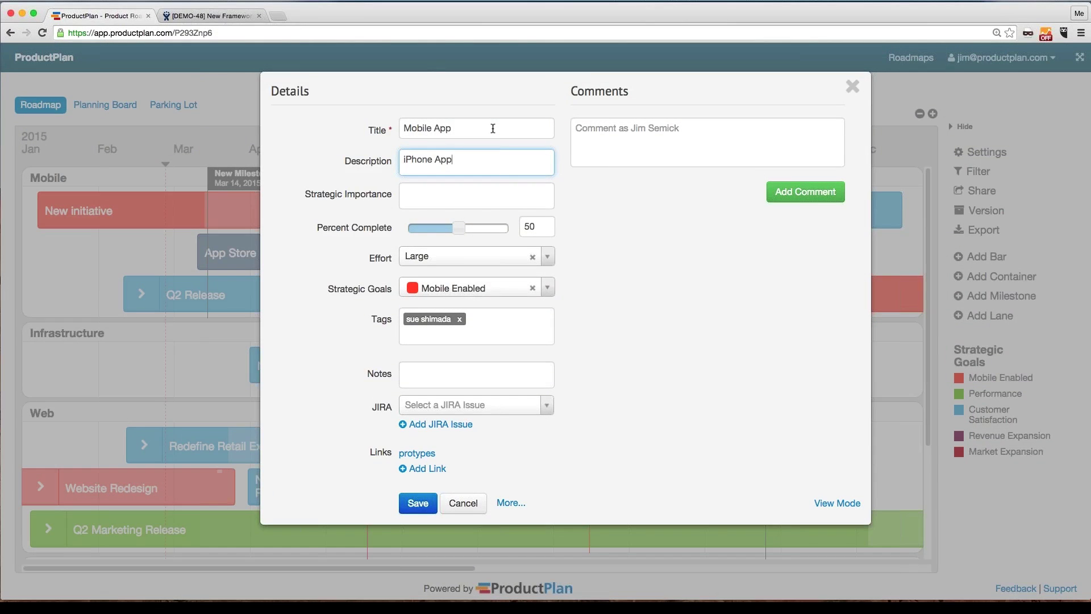
key("Tab")
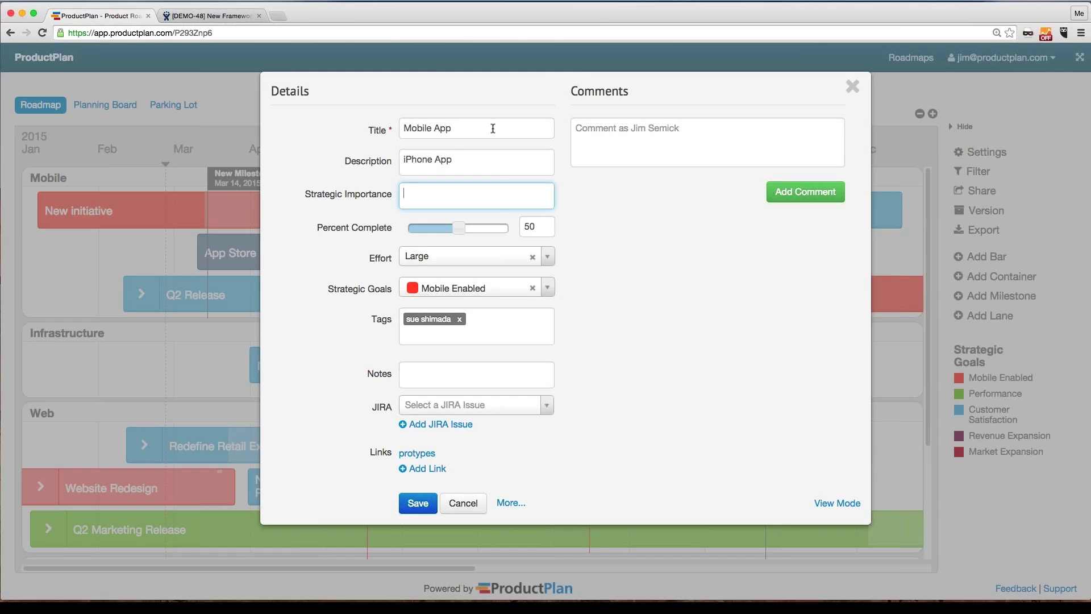
type("High")
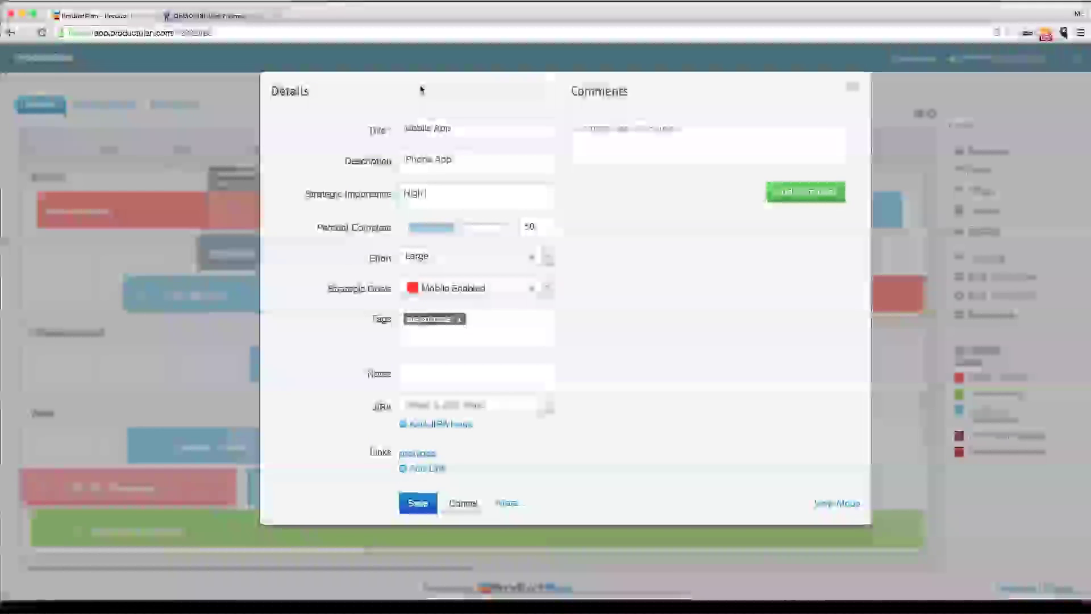
Set the bar's effort to Medium and select Mobile Enabled as its strategic goal.
left_click_drag(420, 89, 507, 74)
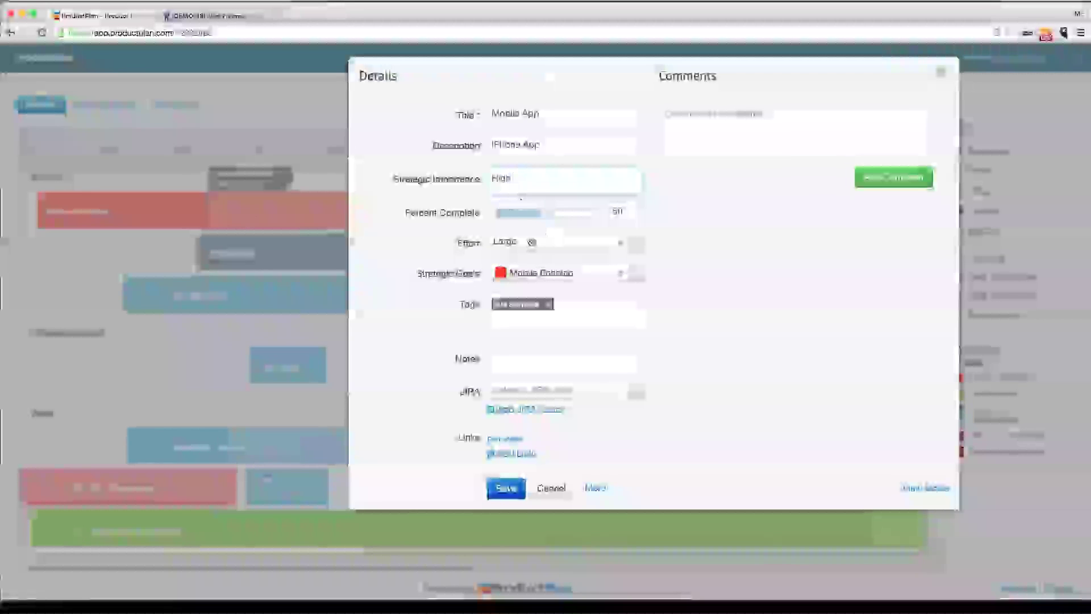
left_click(565, 243)
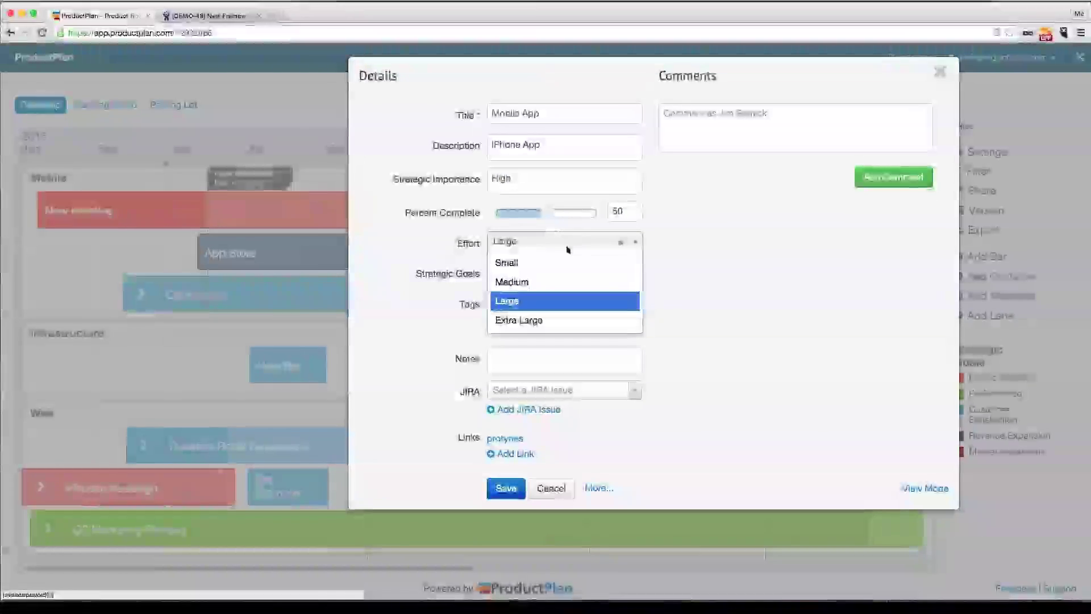
left_click(569, 283)
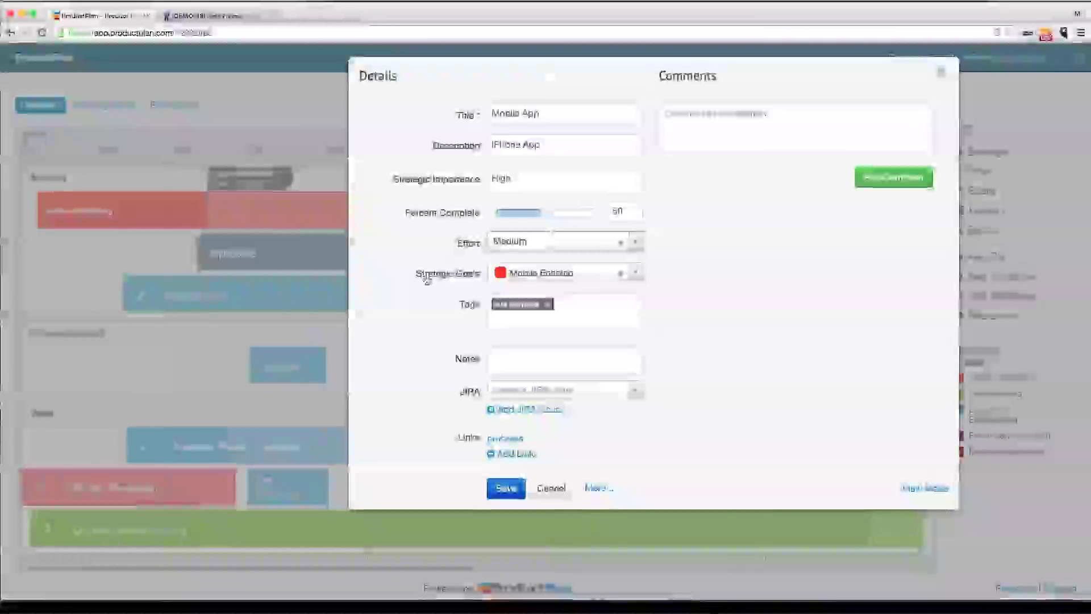
left_click(522, 275)
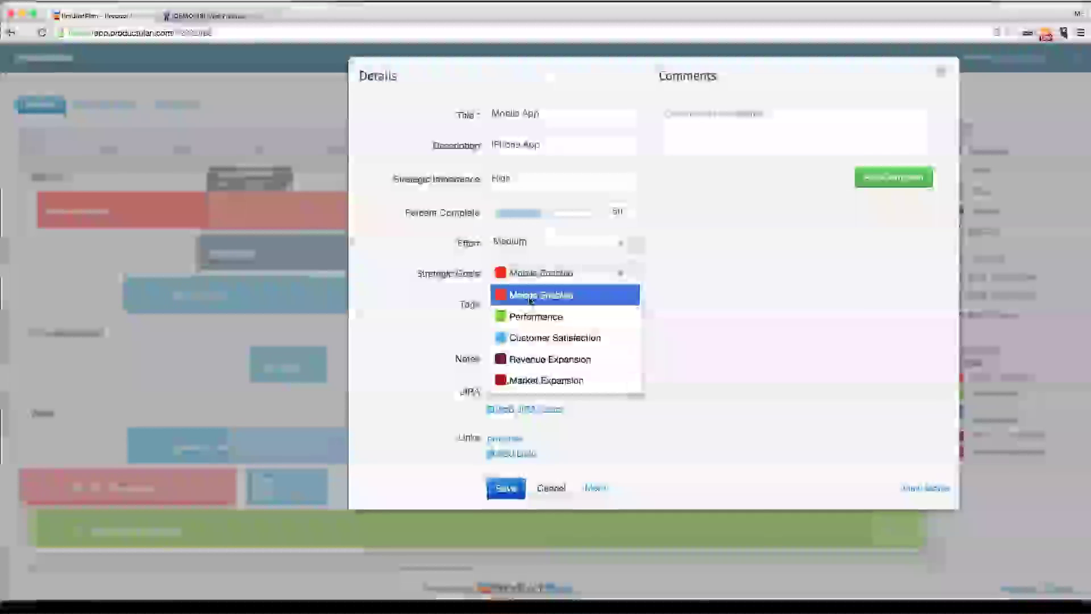
left_click(530, 300)
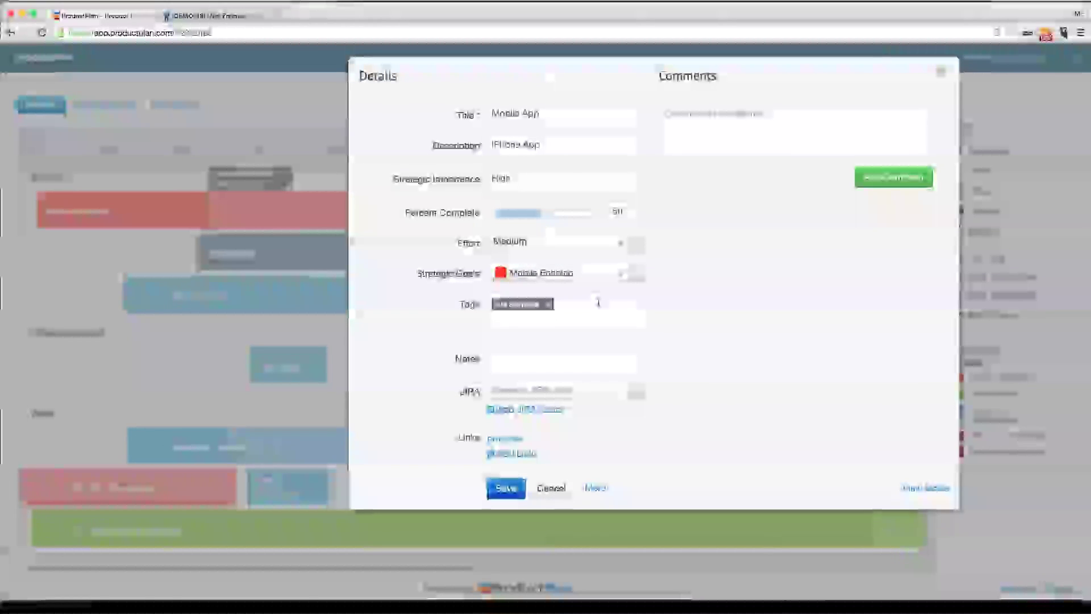
Add the existing "medical" tag to the bar and enter "new product" in its notes.
left_click(598, 301)
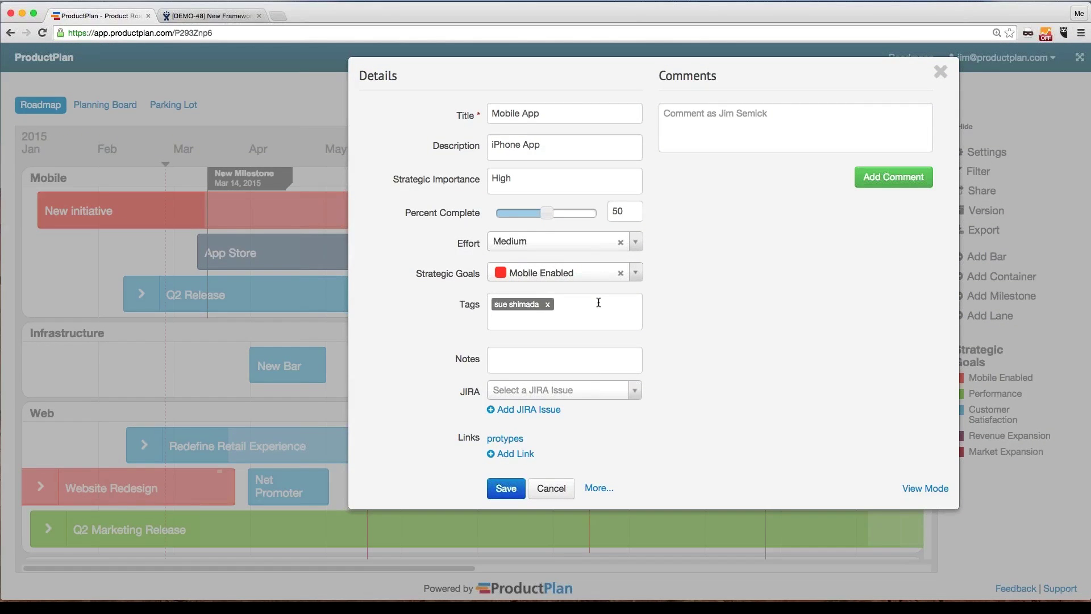
left_click(489, 303)
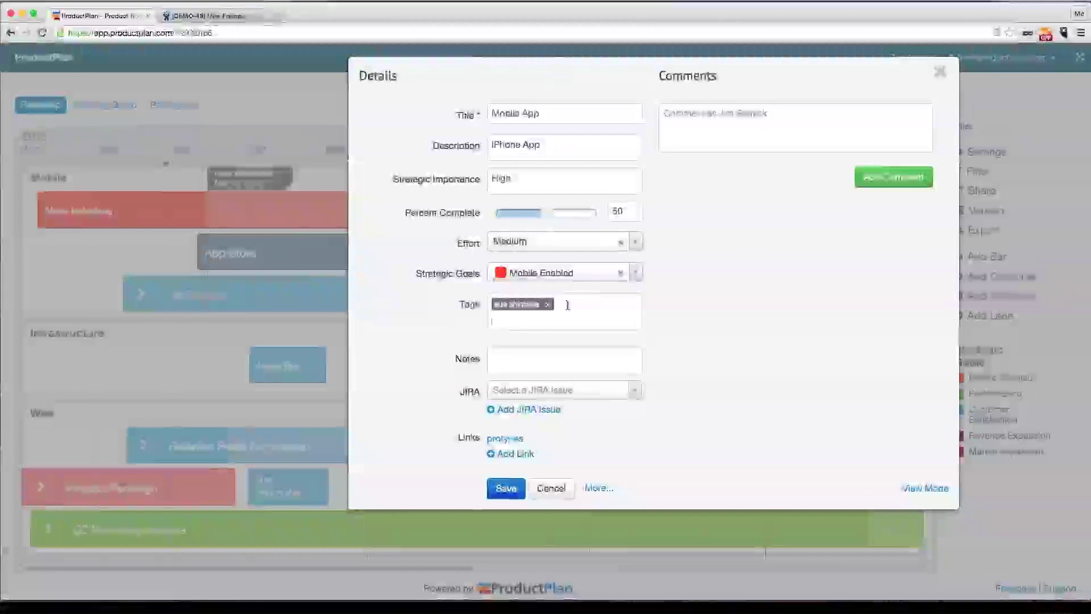
type("met")
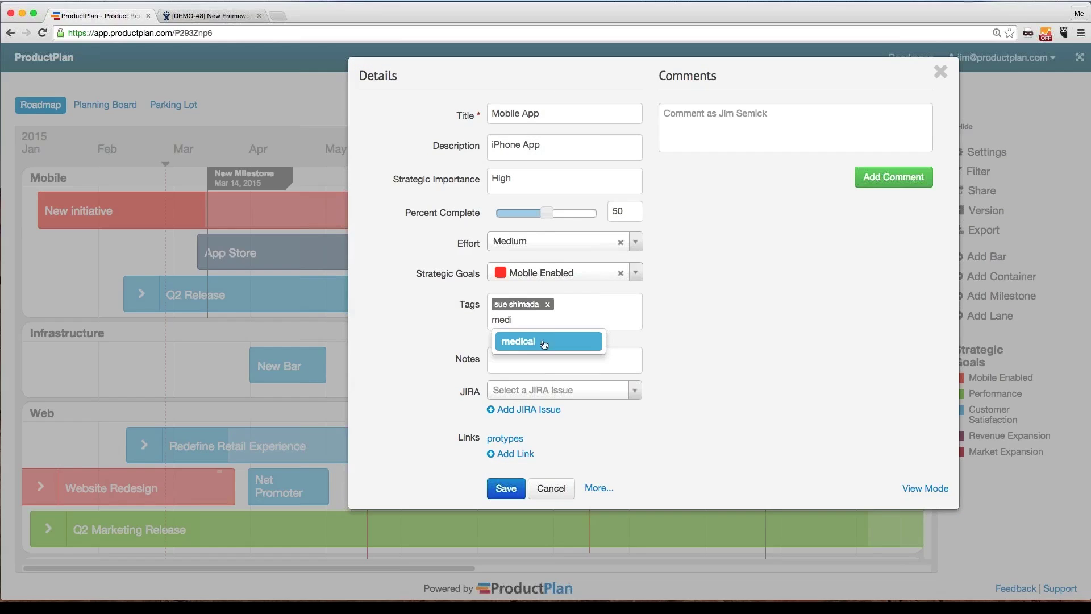
left_click(544, 342)
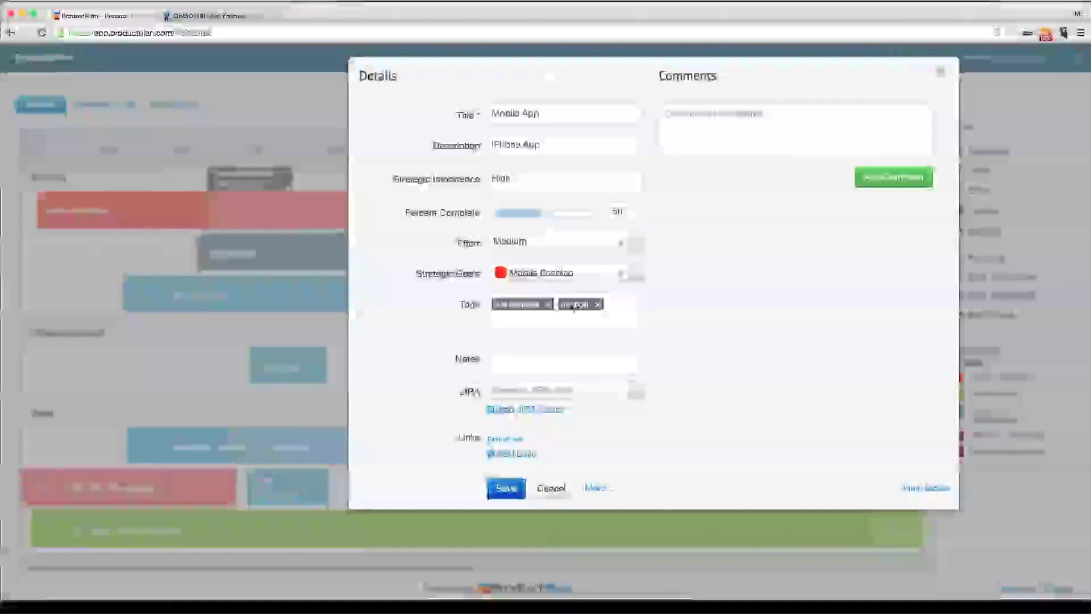
left_click(537, 357)
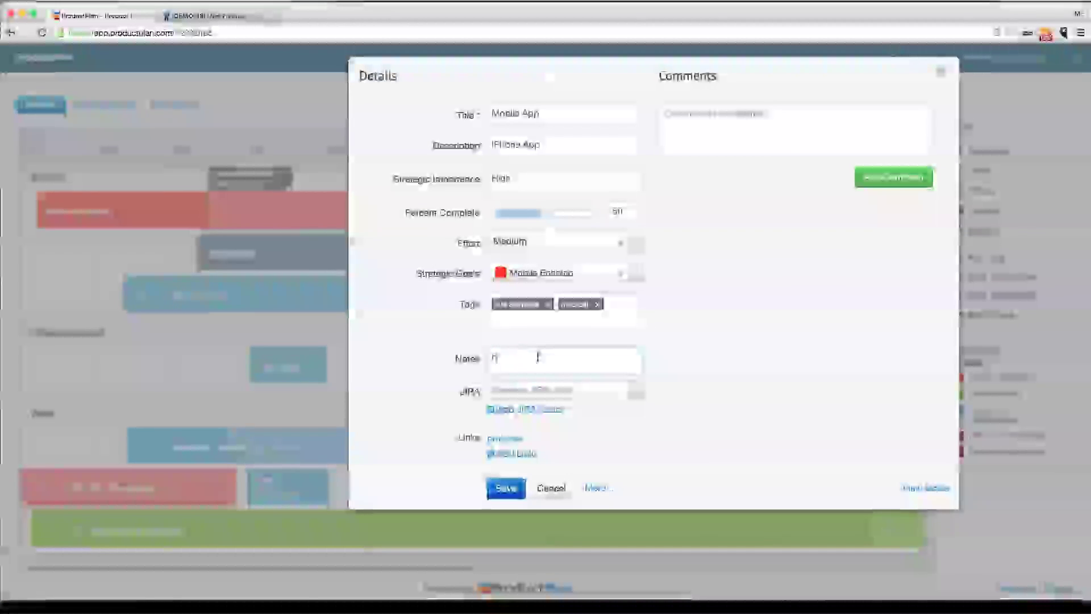
type("new ")
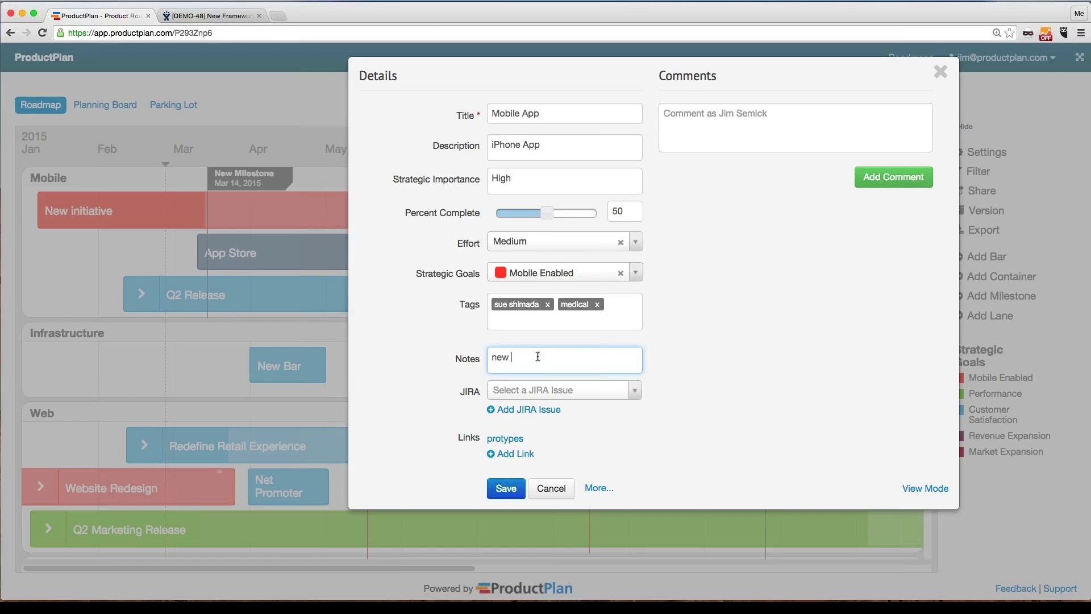
type("product")
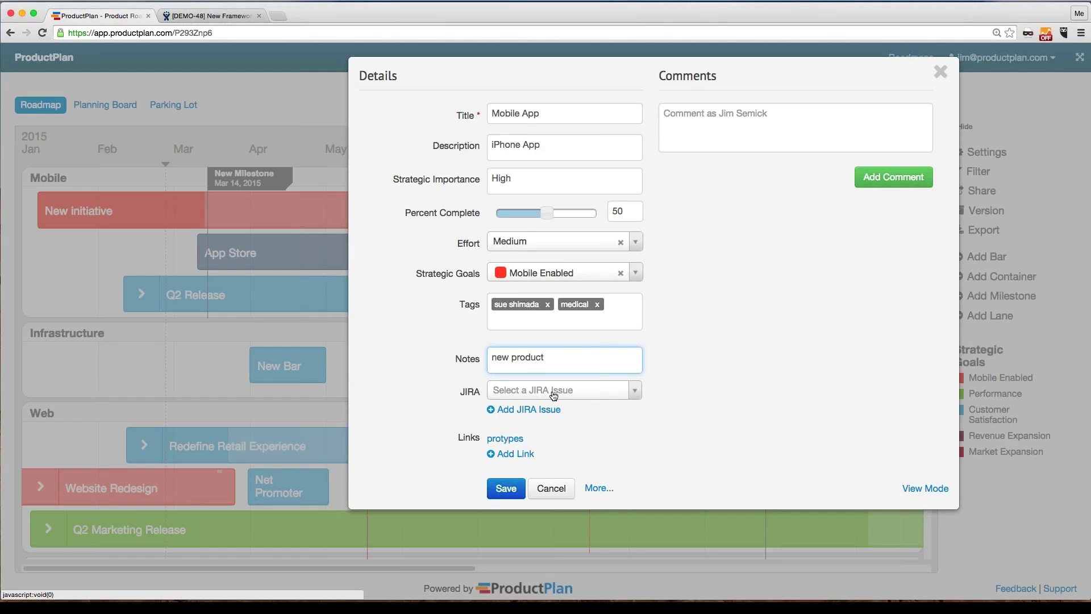
Link the bar to JIRA issue APS-145, "Cloud support for PowerLink", and save its details.
left_click(552, 390)
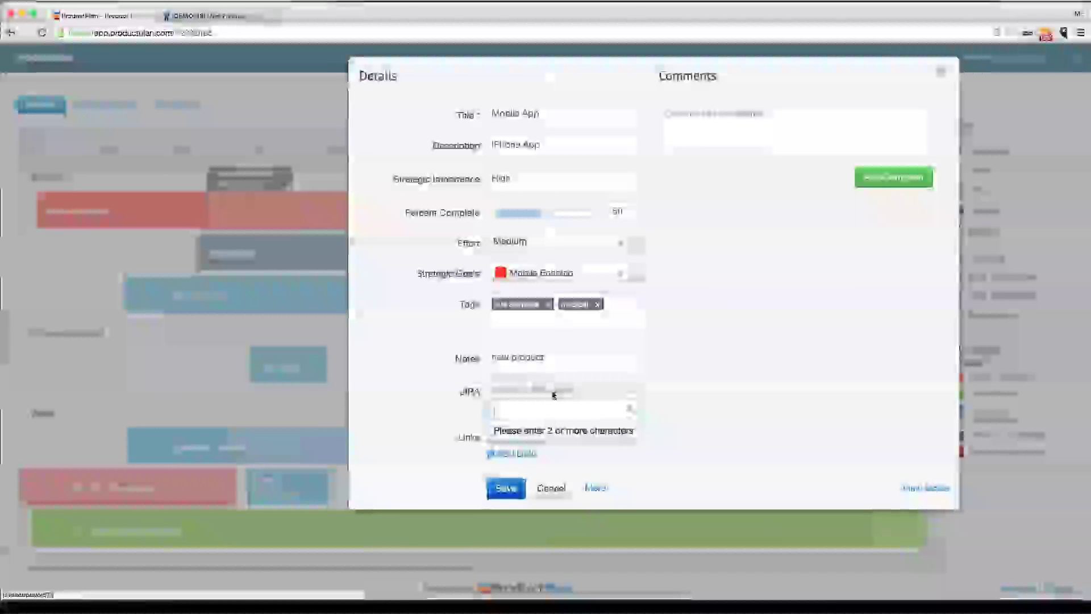
type("pl")
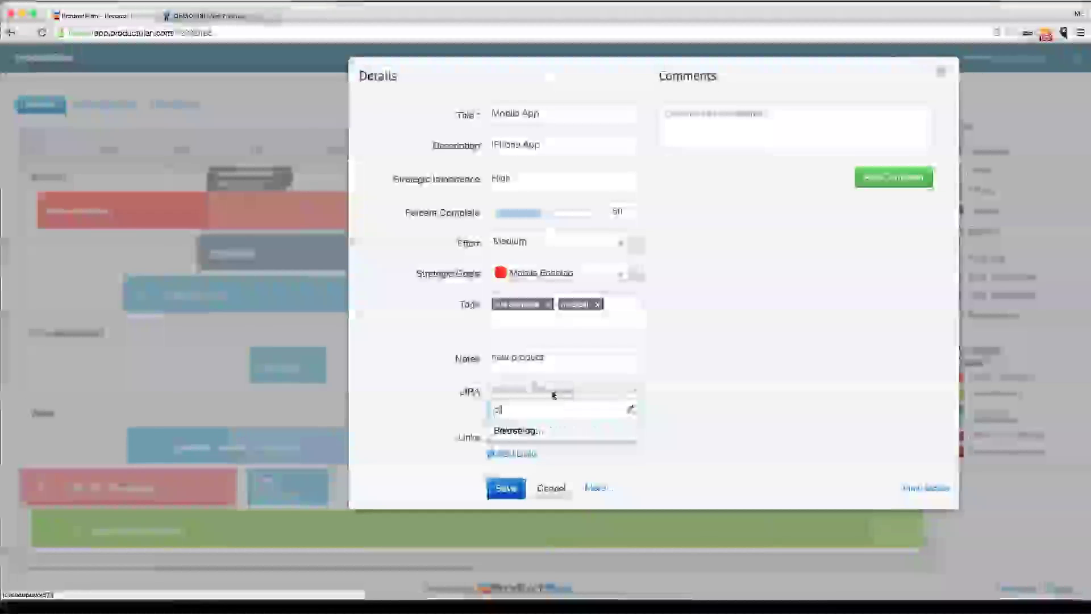
type("odu")
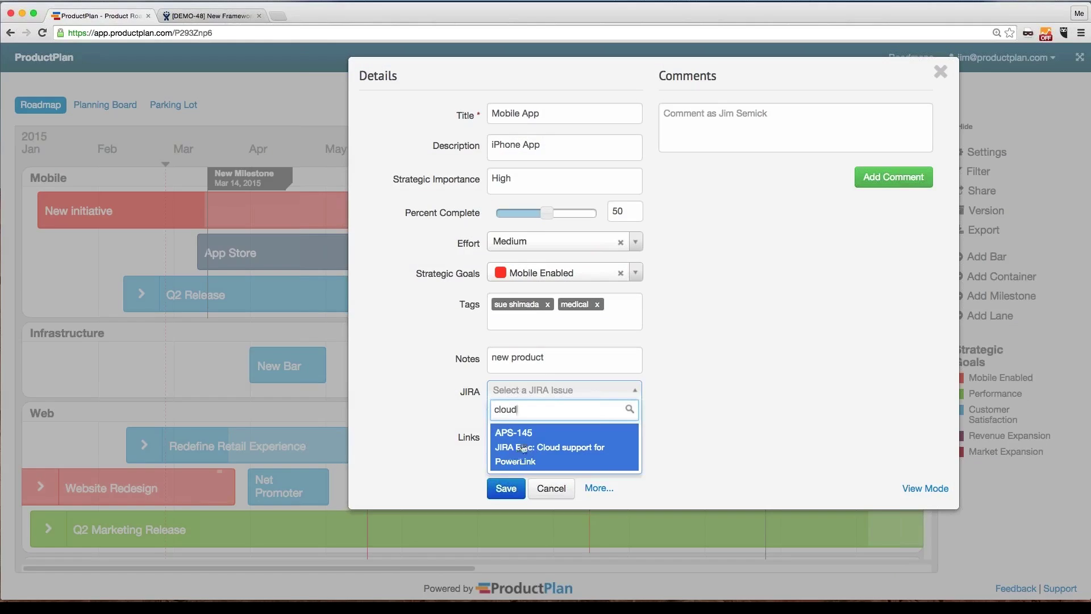
left_click(515, 447)
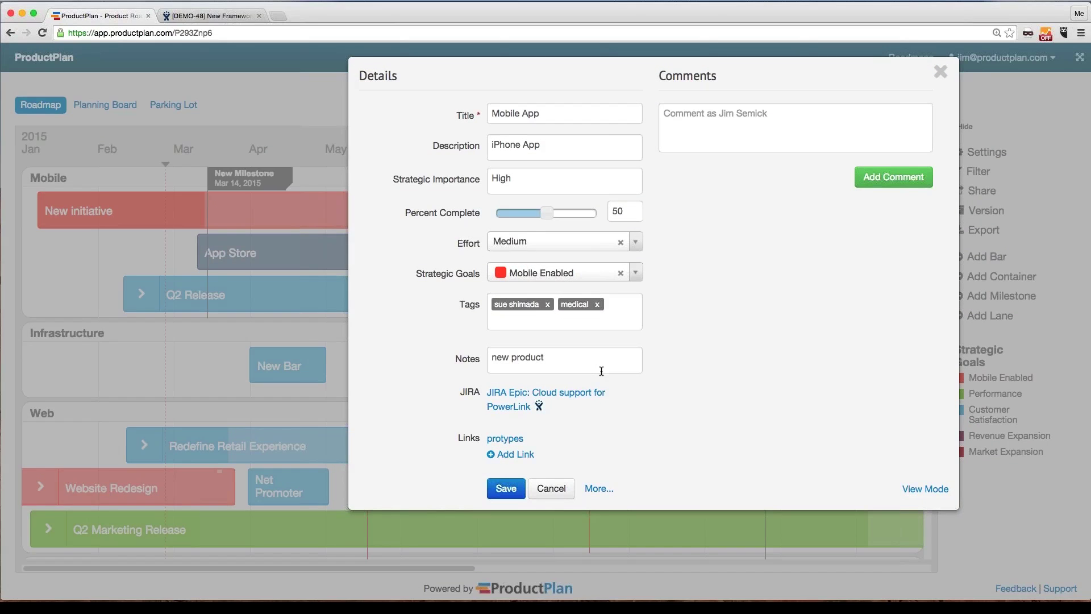
left_click(505, 488)
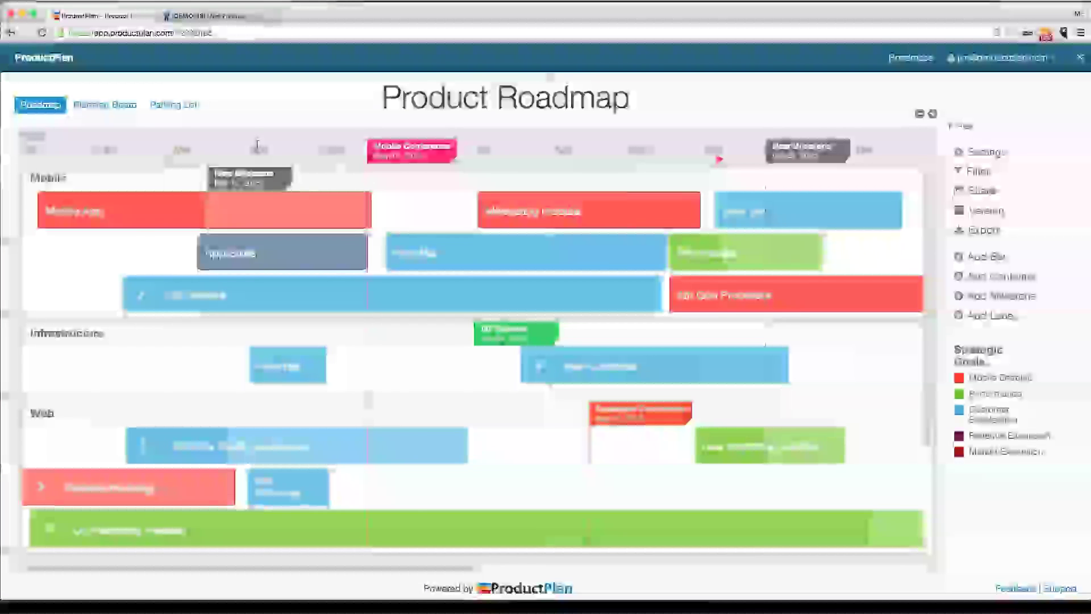
mouse_move(103, 215)
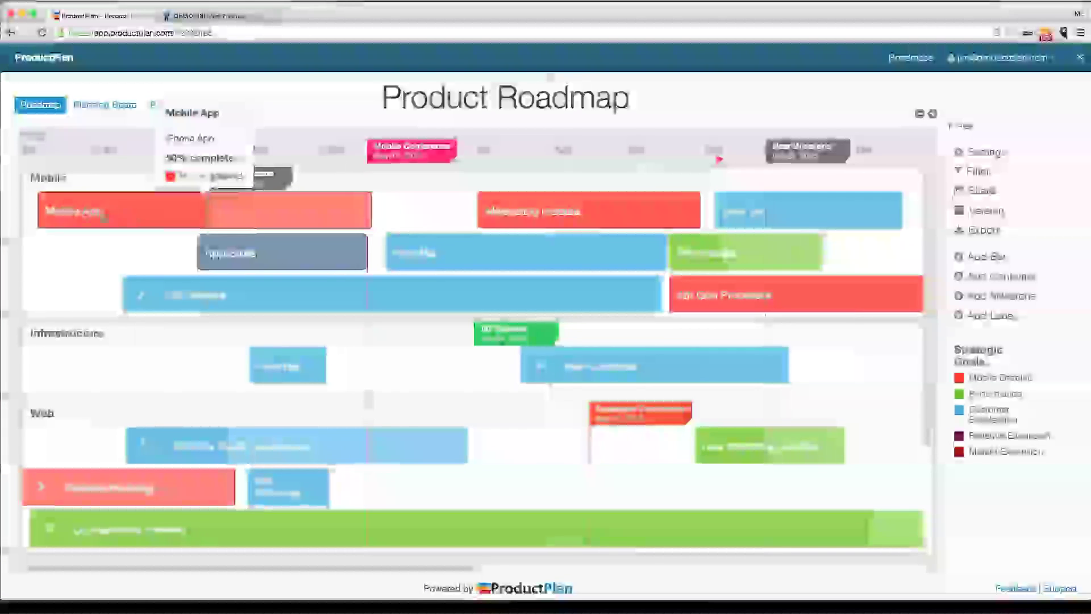
Review the Mobile App bar's details in view mode and close them.
left_click(183, 213)
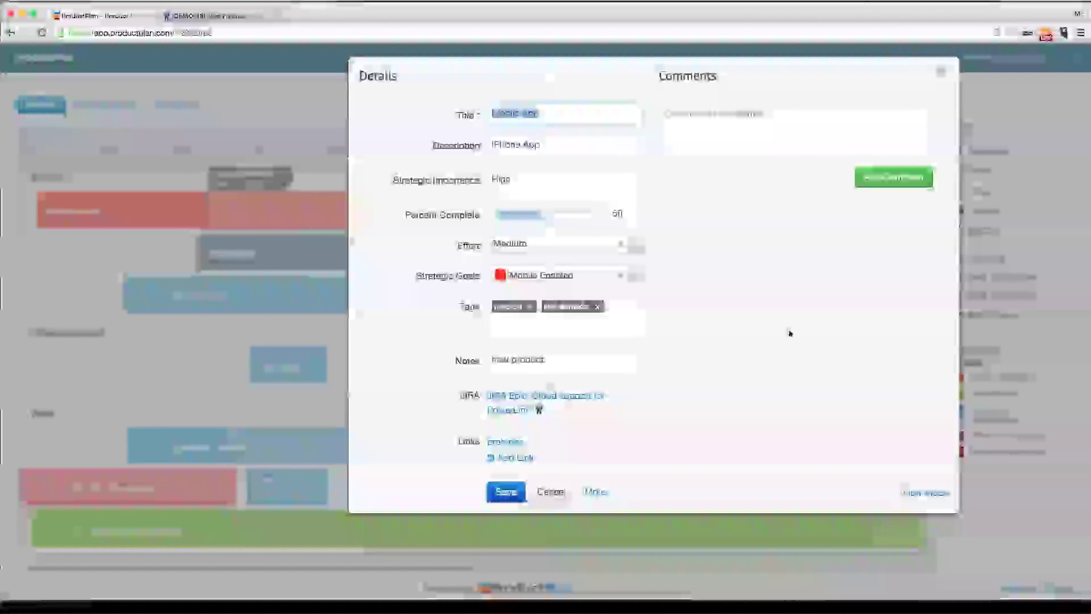
left_click(924, 493)
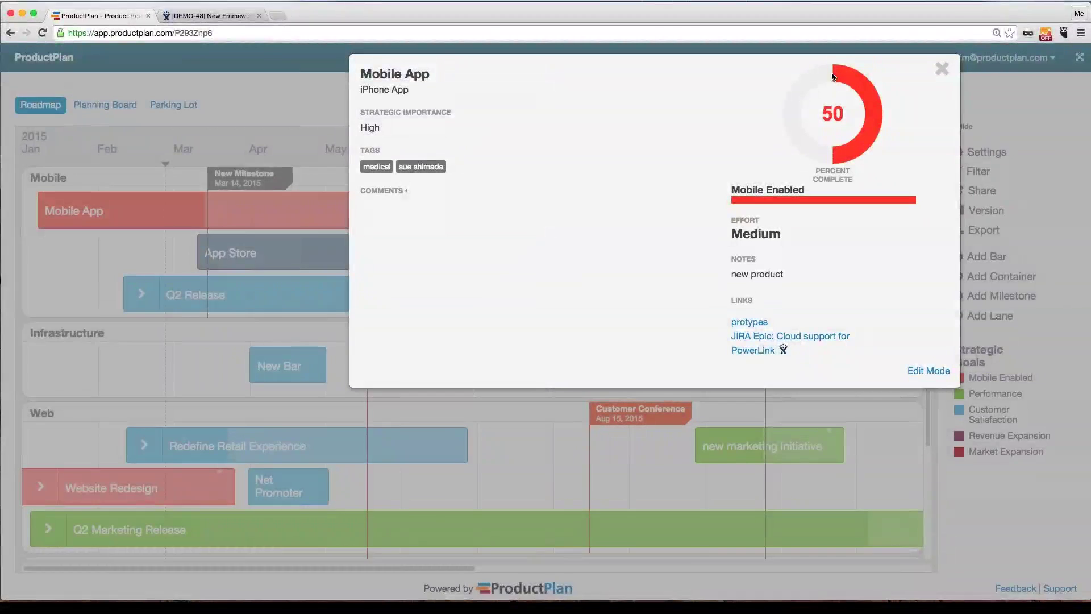
left_click(942, 68)
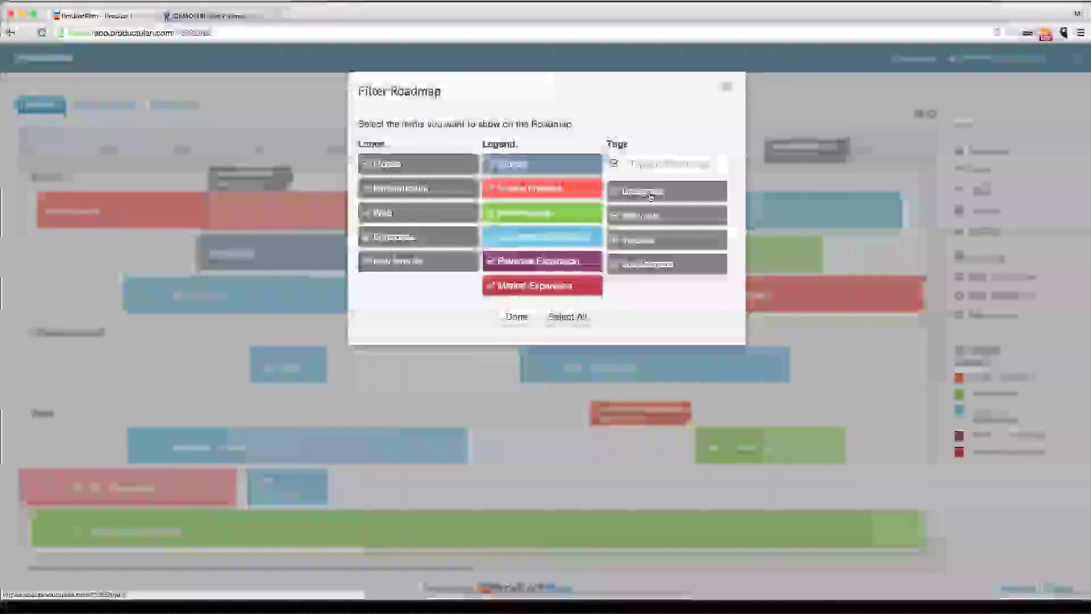
Filter the roadmap by tags, excluding untagged items, the "medical" tag and the first person-name tag, and keeping only the last person-name tag.
left_click(651, 193)
left_click(657, 240)
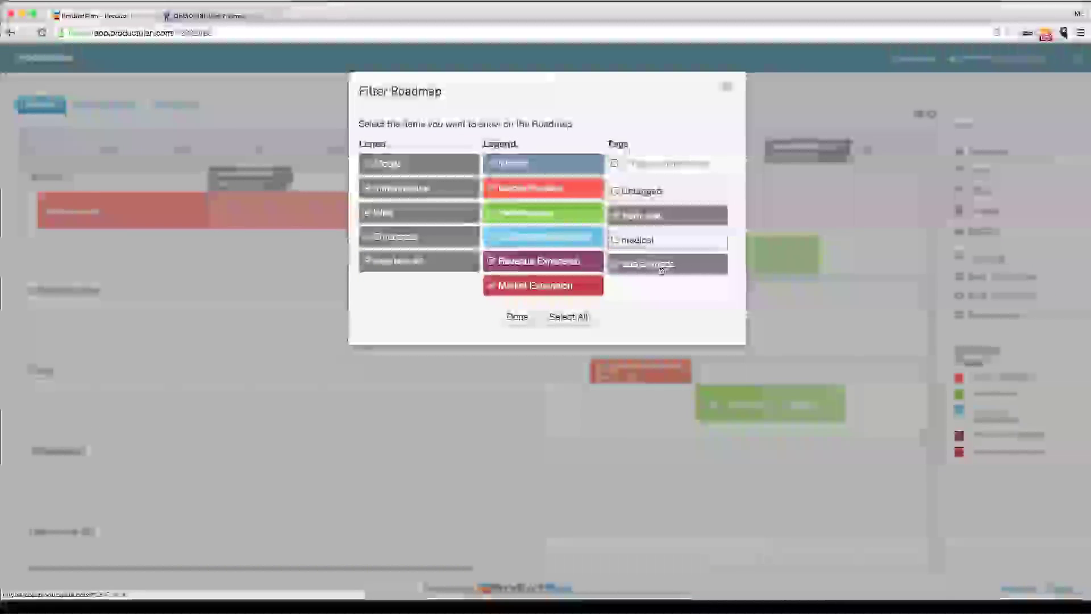
left_click(661, 267)
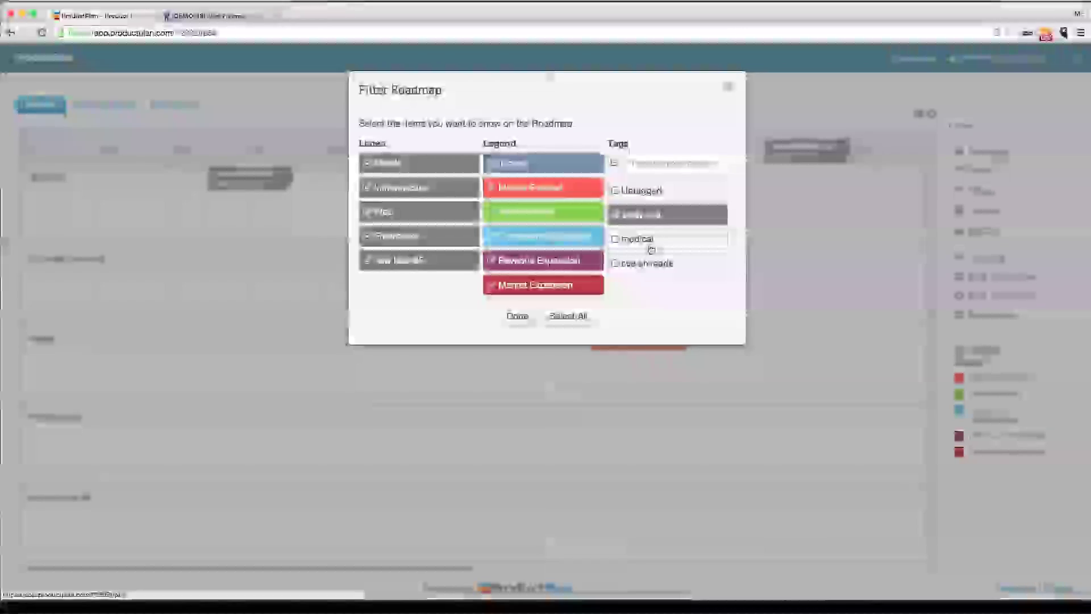
left_click(653, 267)
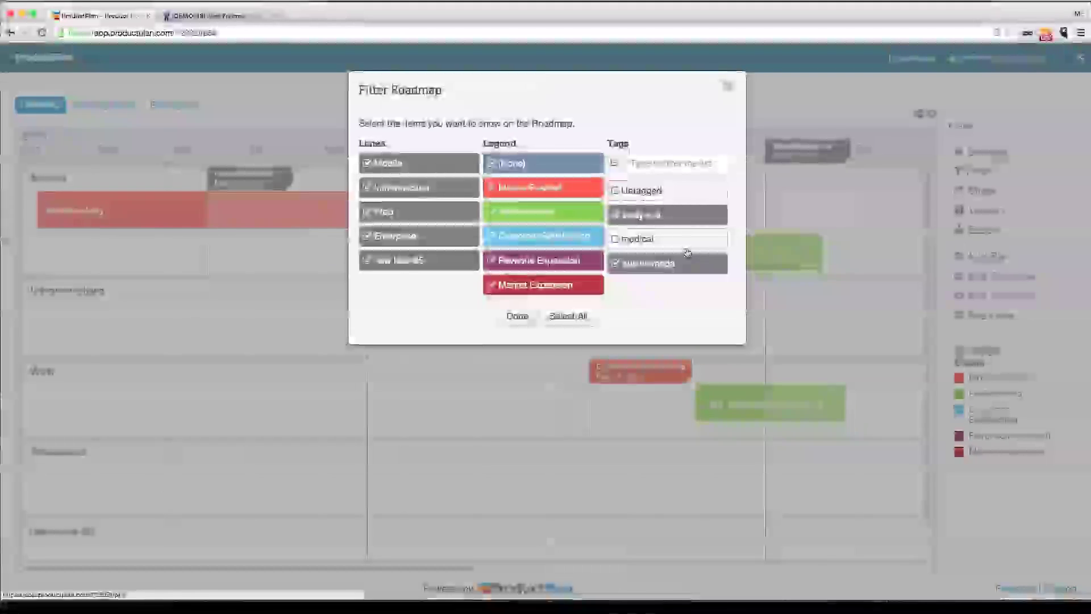
left_click(659, 215)
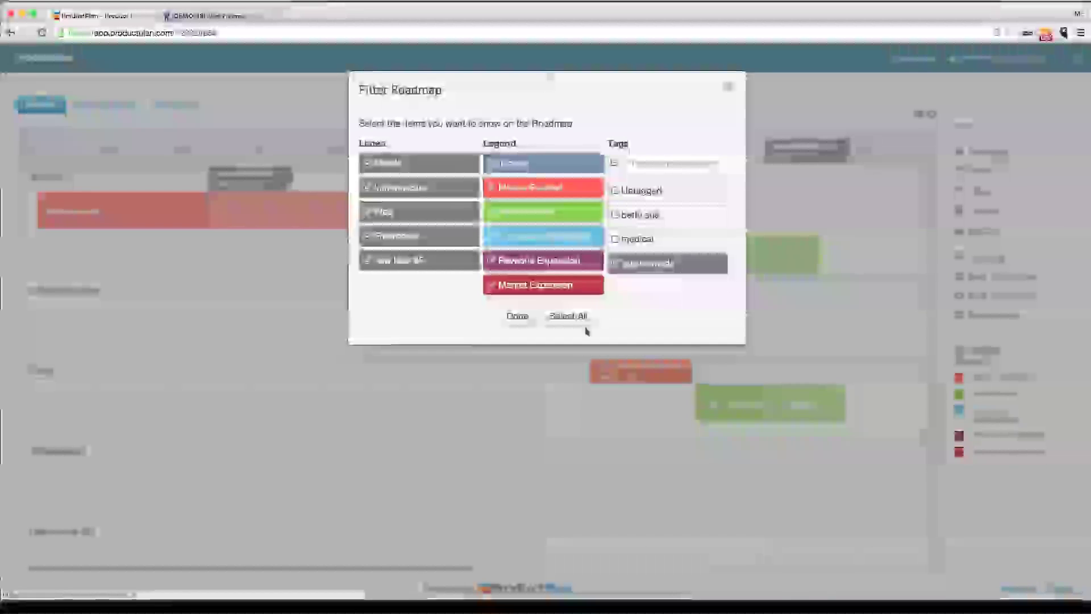
left_click(516, 316)
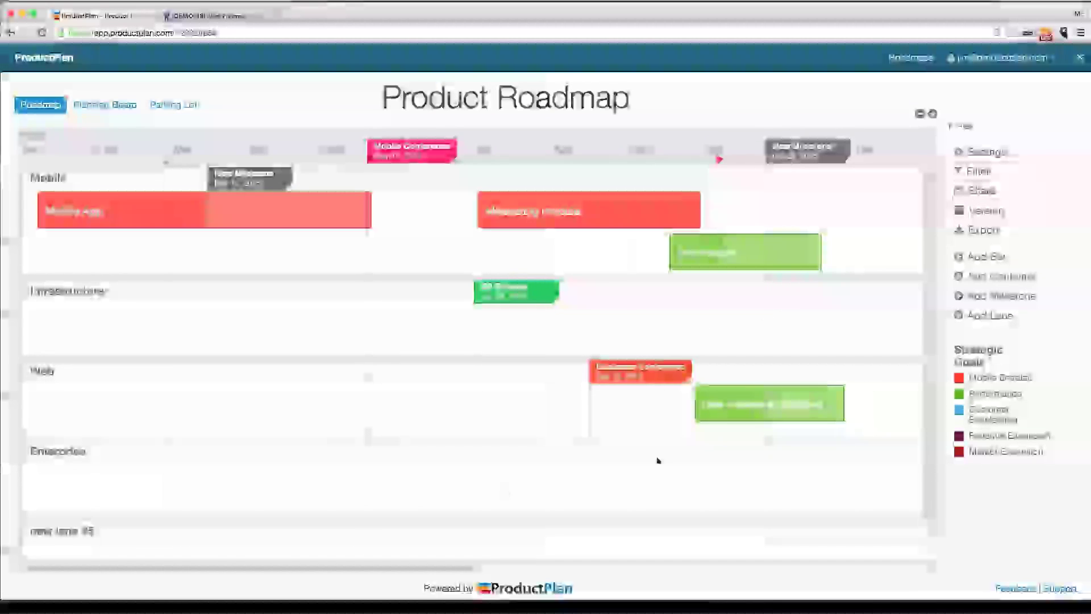
Collapse the five milestones still showing labels into flags, including Mobile Conference, Customer Conference and the green one in the Infrastructure lane.
left_click(411, 147)
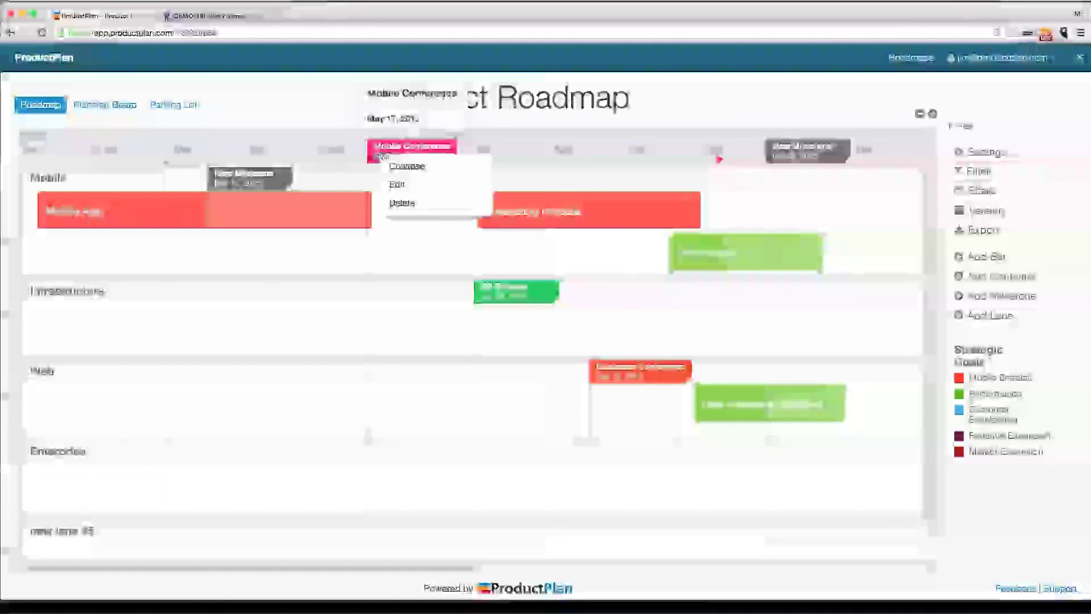
left_click(407, 166)
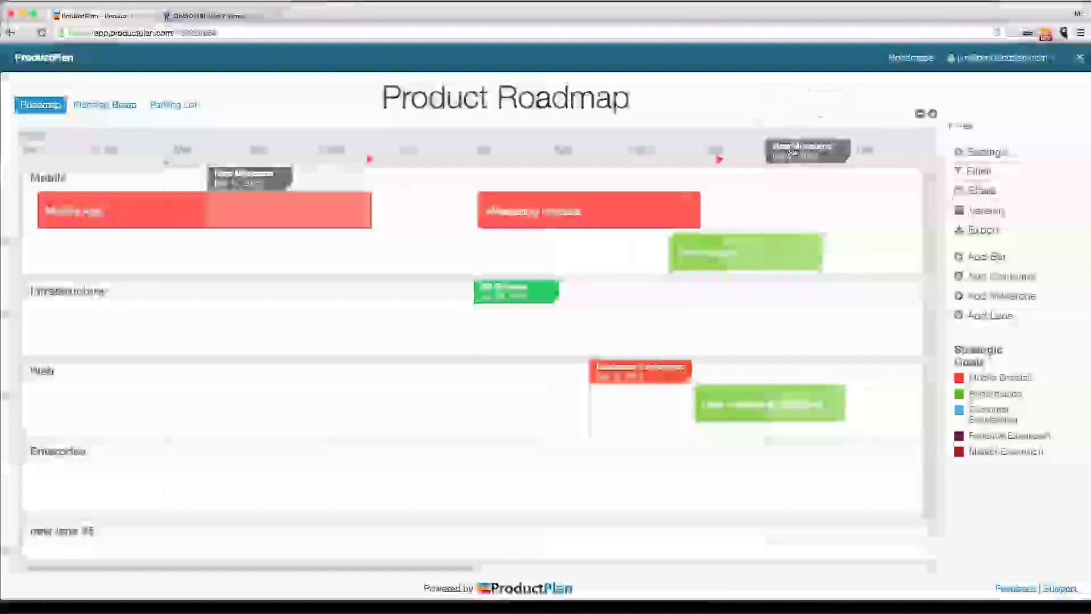
left_click(791, 149)
left_click(811, 166)
left_click(625, 373)
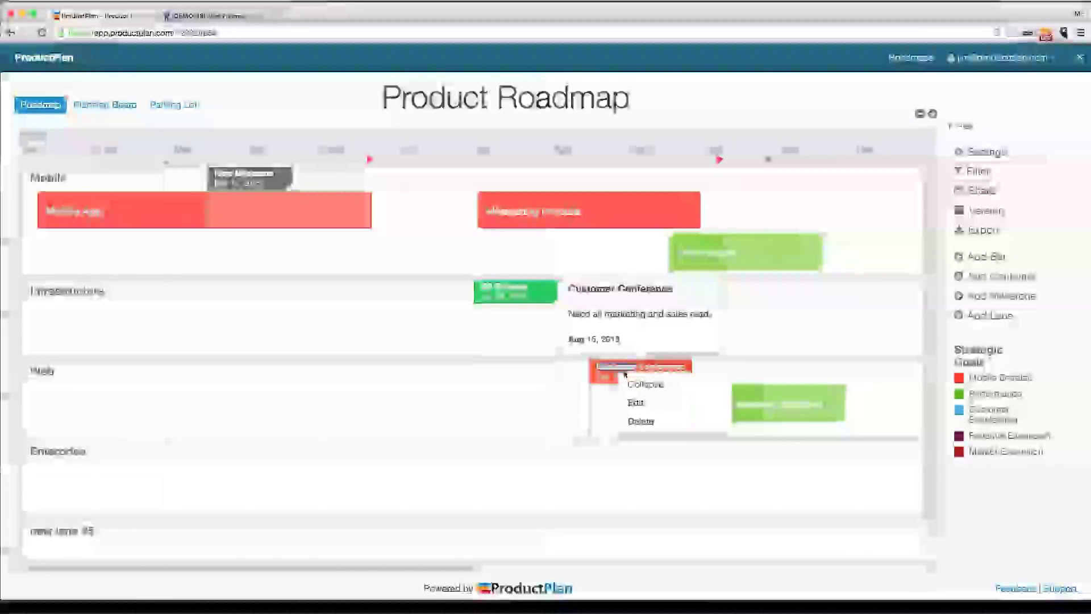
left_click(645, 385)
left_click(508, 292)
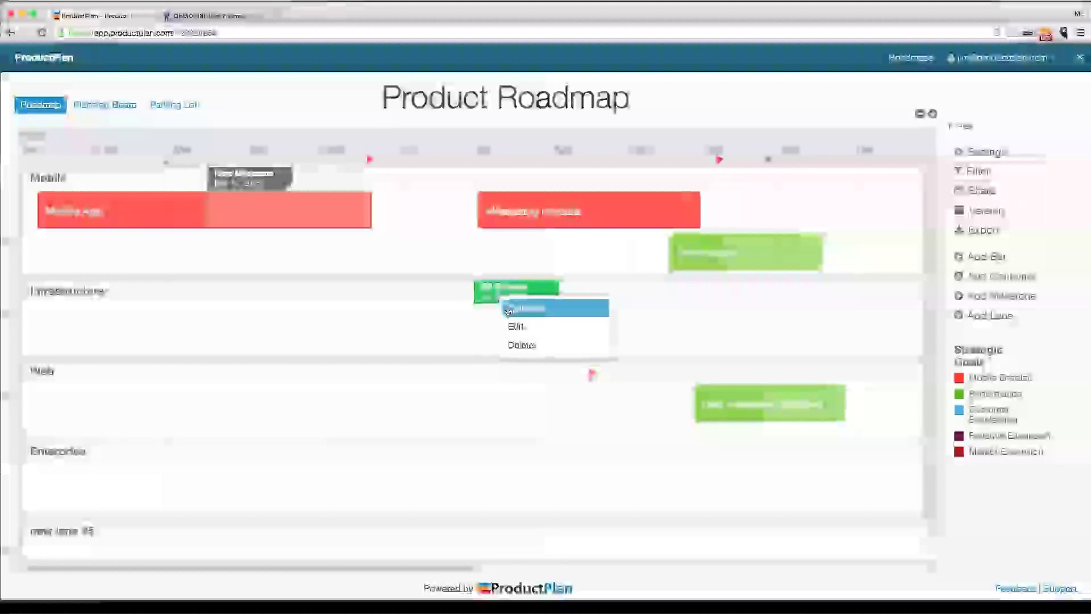
left_click(507, 312)
left_click(245, 175)
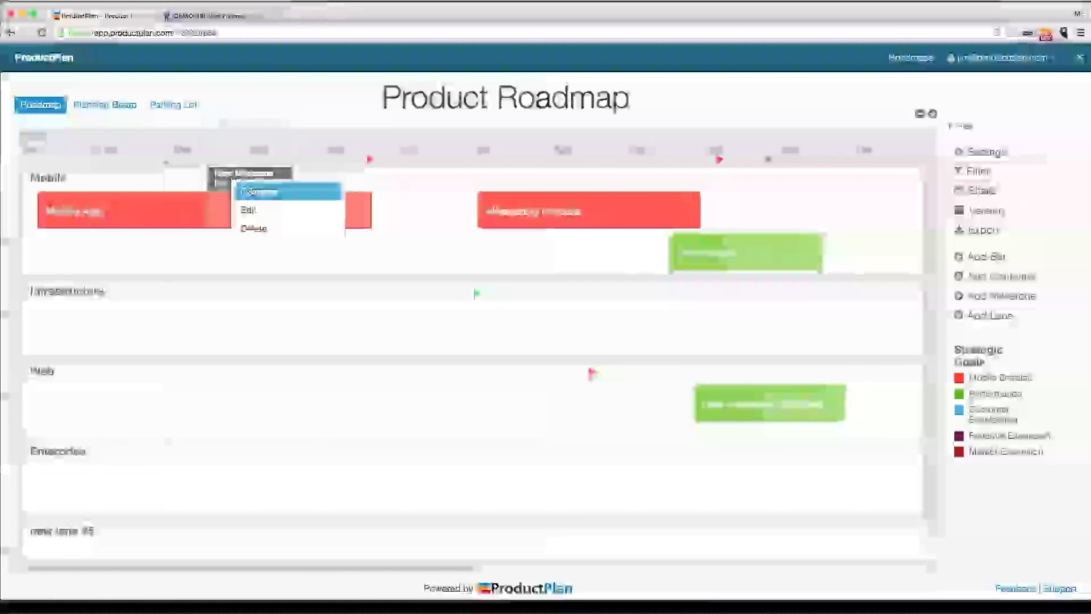
left_click(243, 189)
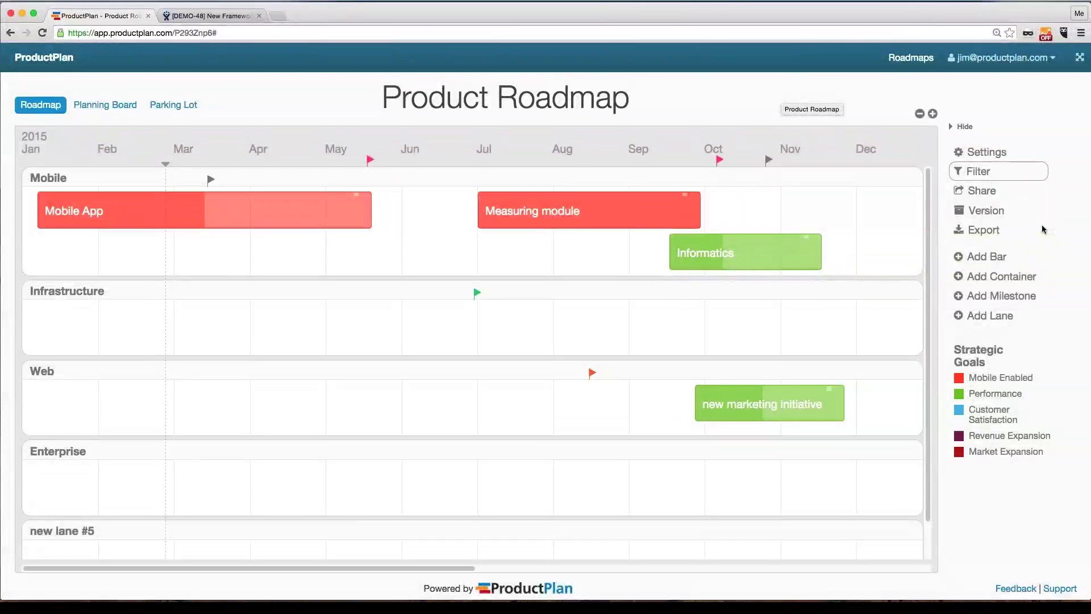
View the export page of the filtered roadmap, then return to the roadmap's browser tab.
left_click(978, 231)
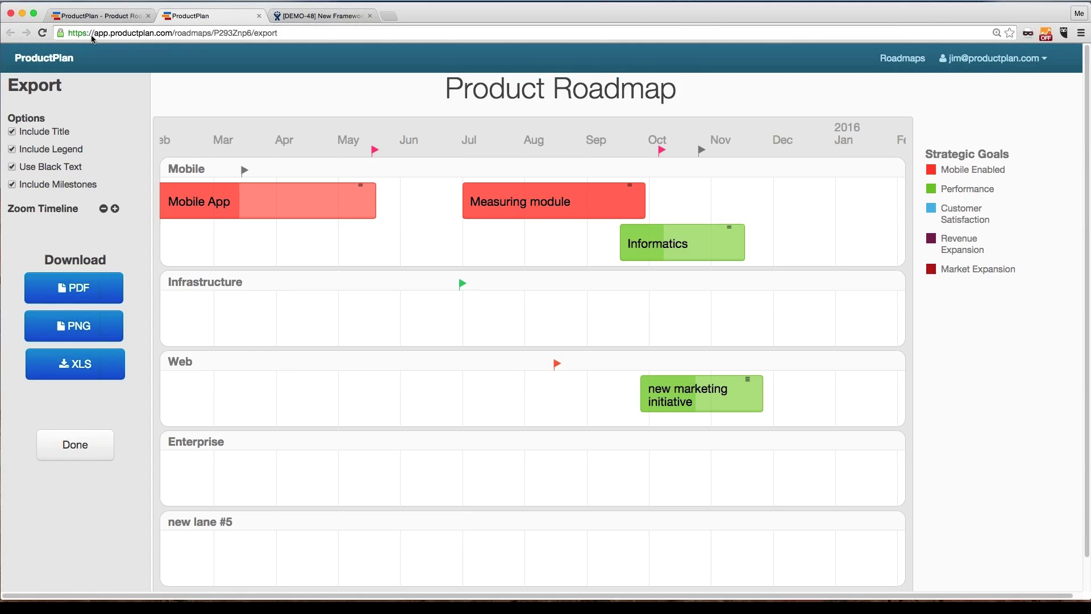
left_click(83, 18)
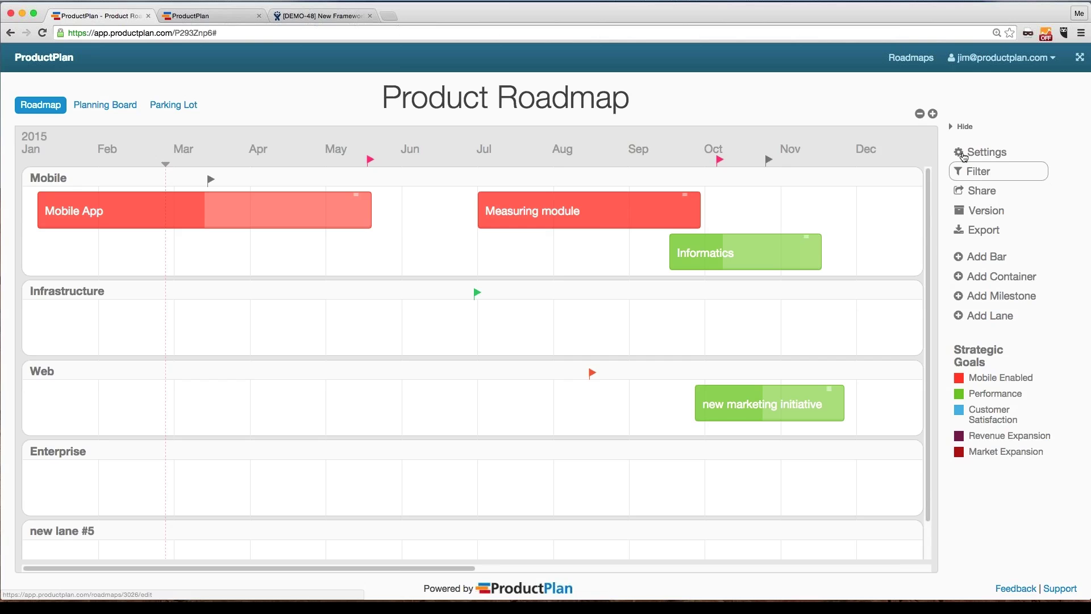
Try restricting the roadmap filter to the Mobile lane by excluding Infrastructure, Web, Enterprise and new lane #5.
left_click(973, 171)
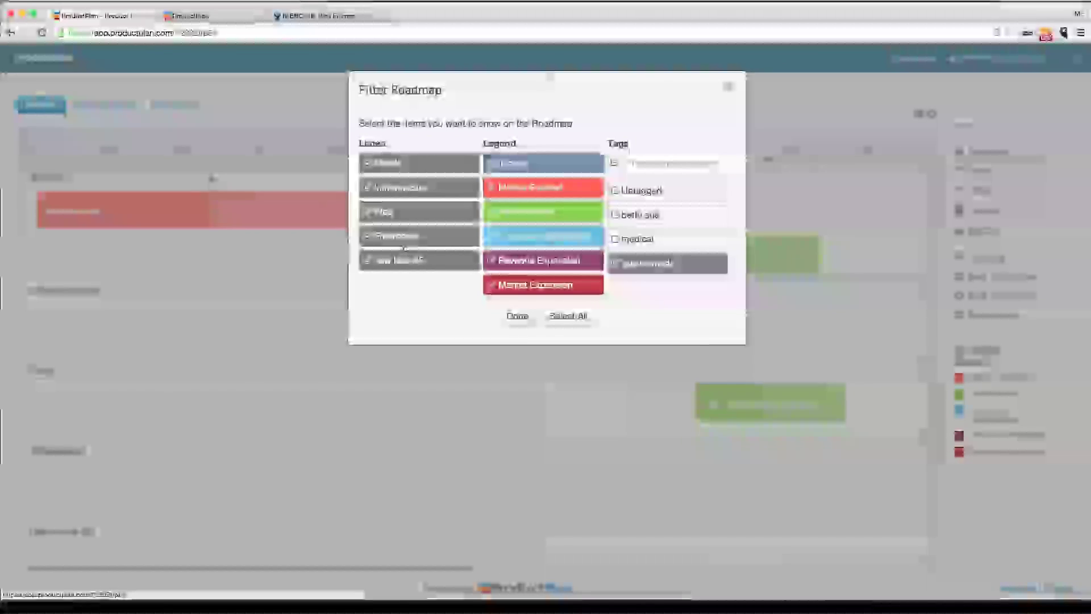
left_click(396, 197)
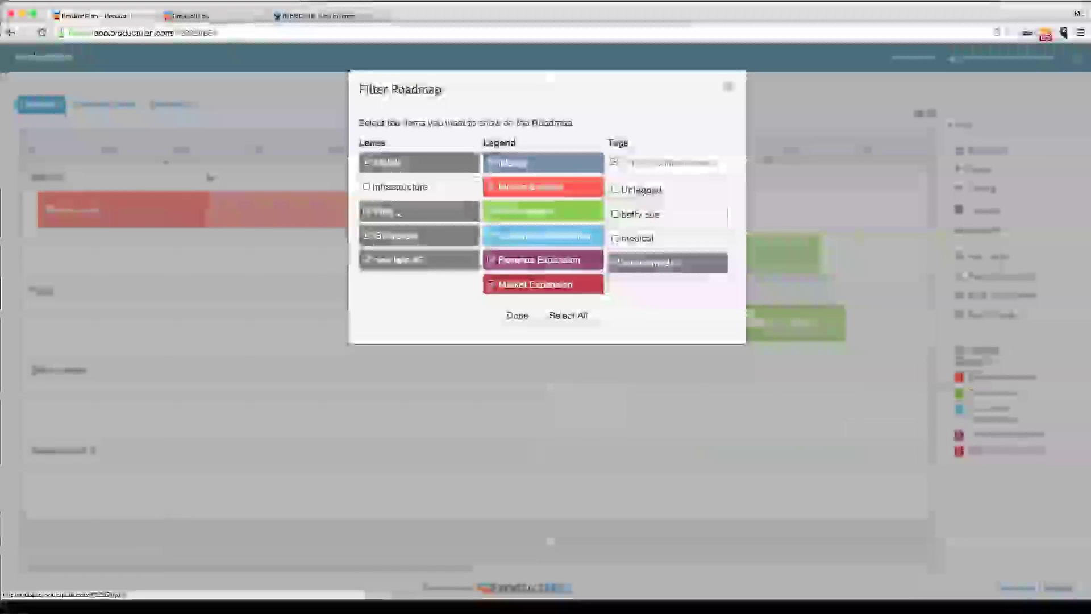
left_click(397, 211)
left_click(396, 235)
left_click(395, 262)
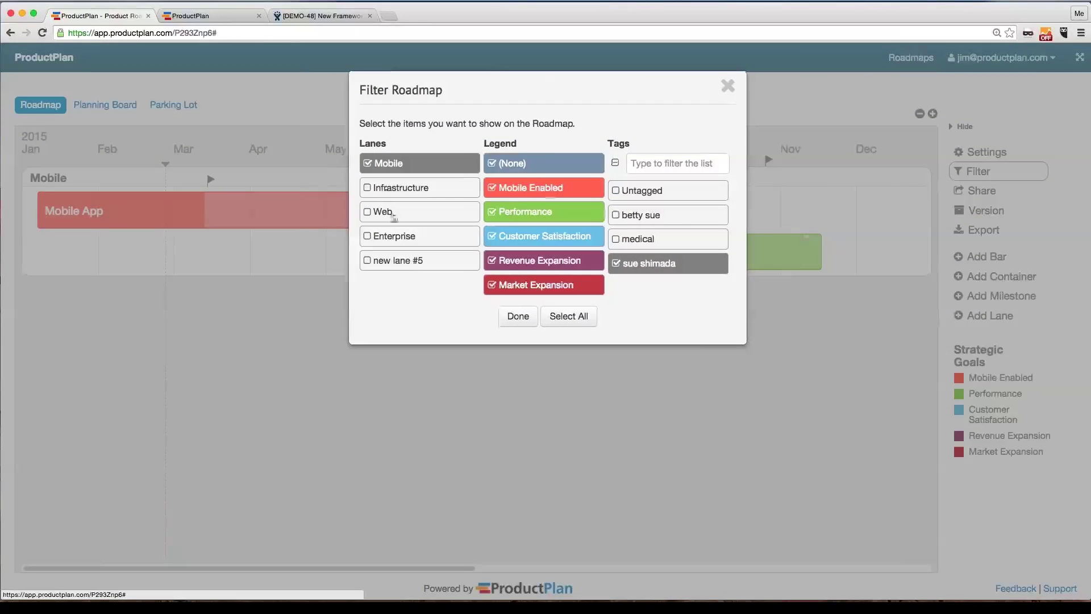
left_click(387, 193)
Reset the filter to include everything, then limit the legend to Mobile Enabled and apply it.
left_click(576, 322)
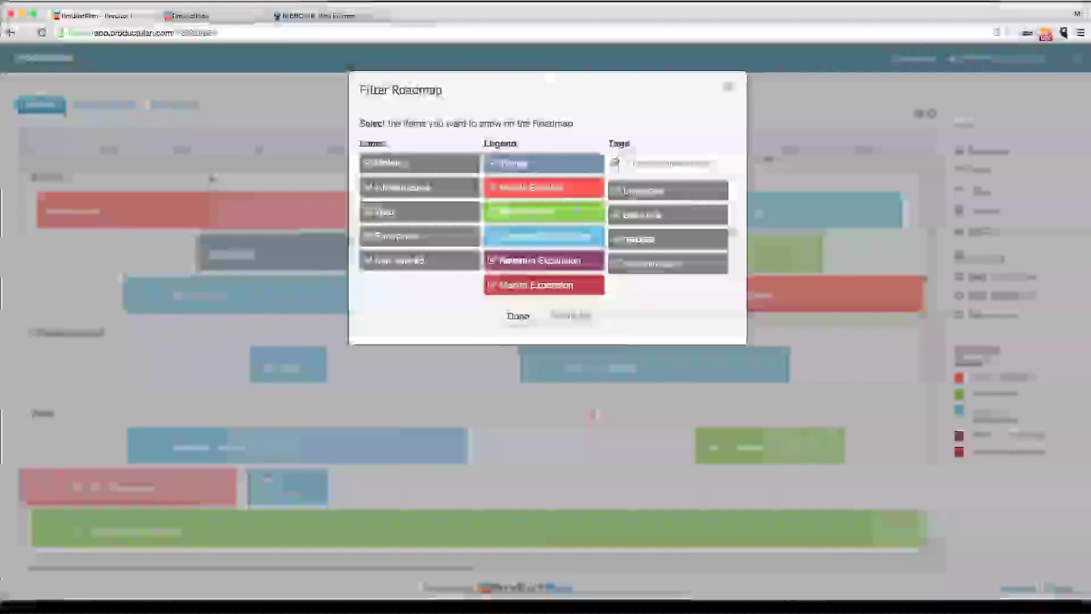
left_click(511, 163)
left_click(534, 215)
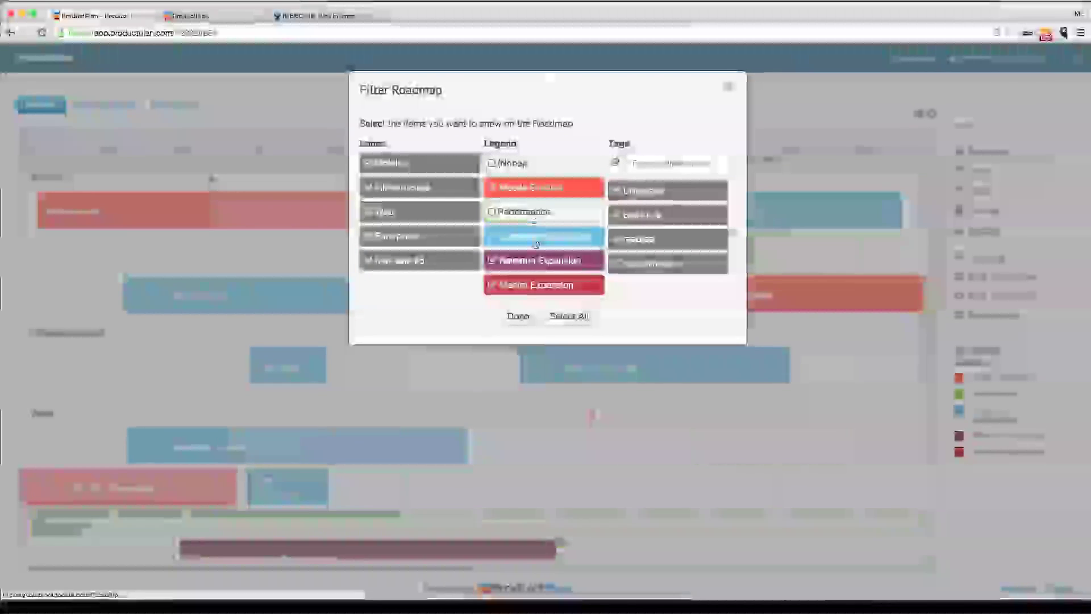
left_click(528, 236)
left_click(525, 263)
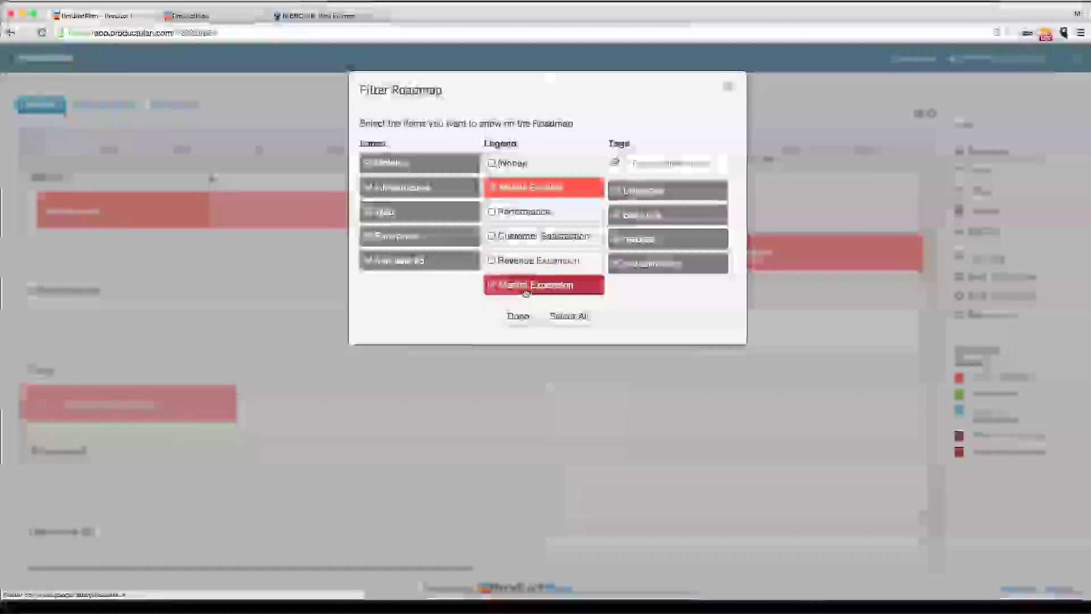
left_click(531, 285)
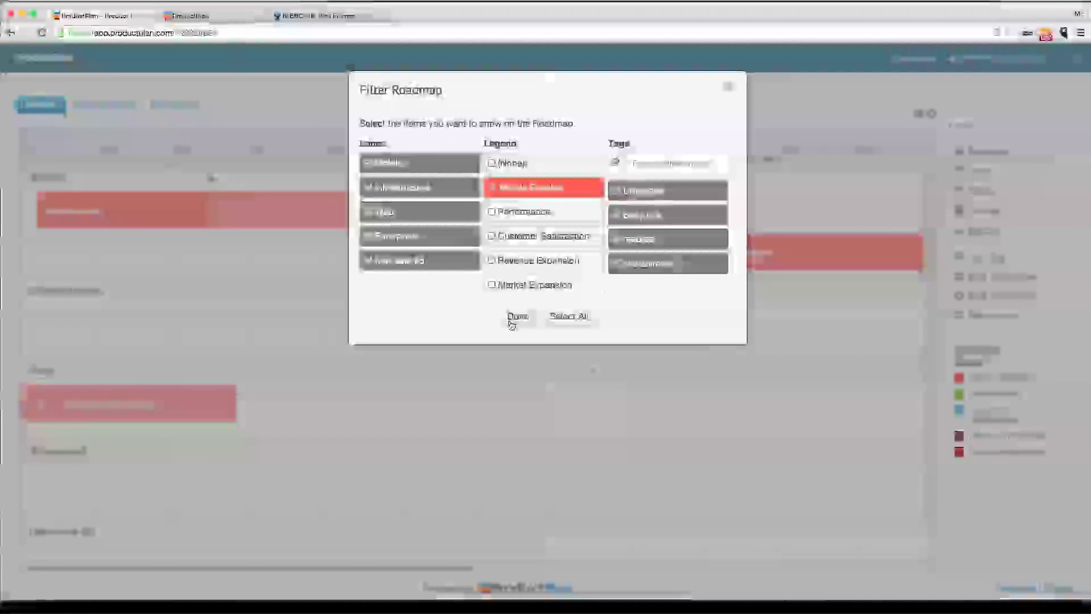
left_click(511, 322)
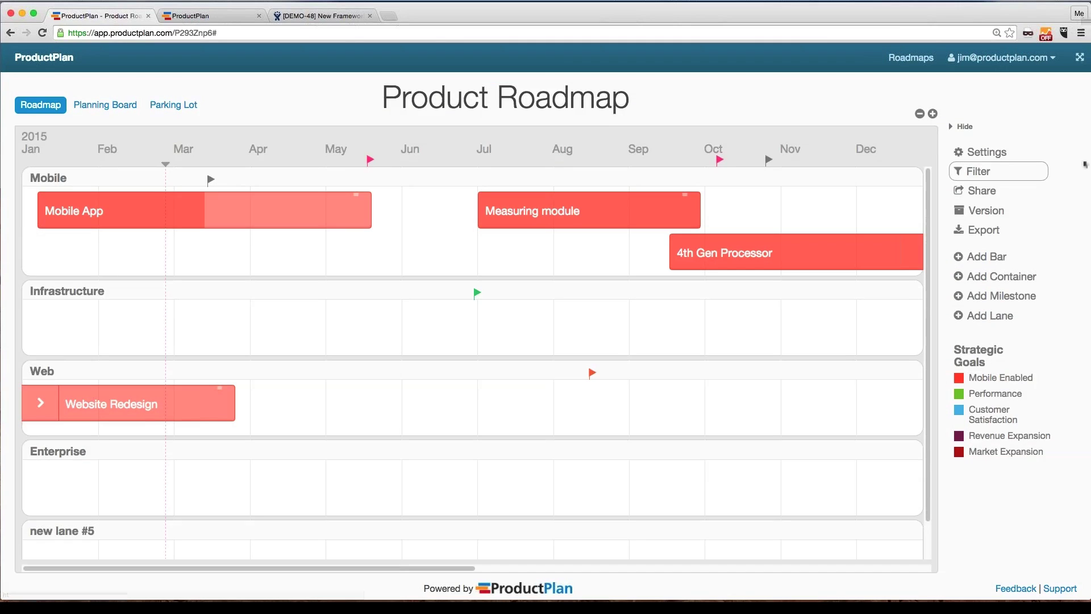
Show the roadmap full screen with the sidebar hidden, and move the Measuring module bar to start just after Mobile App in late May.
left_click(1080, 60)
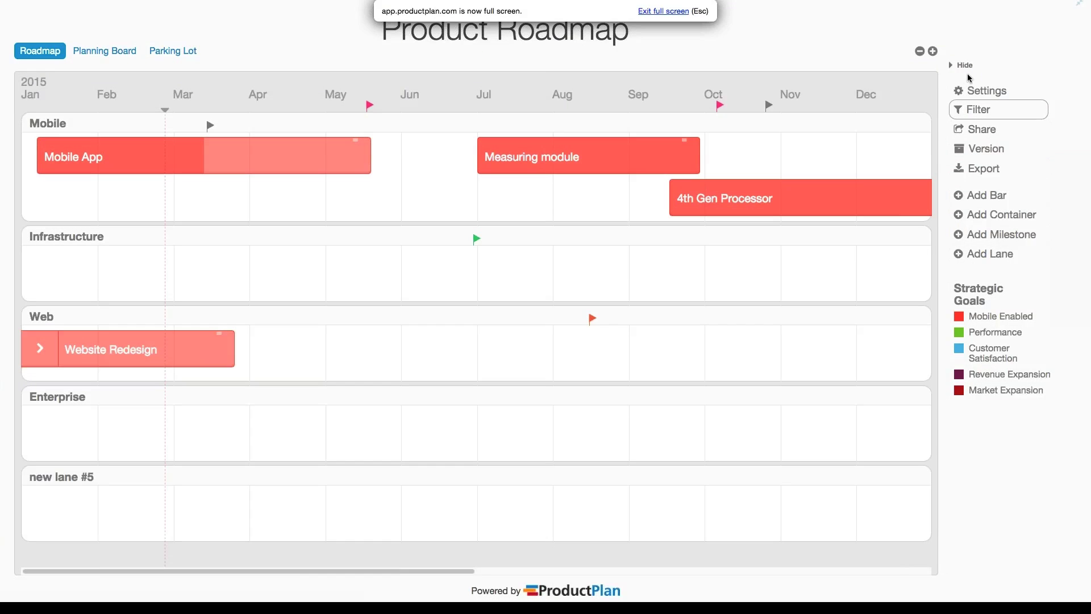
left_click(965, 66)
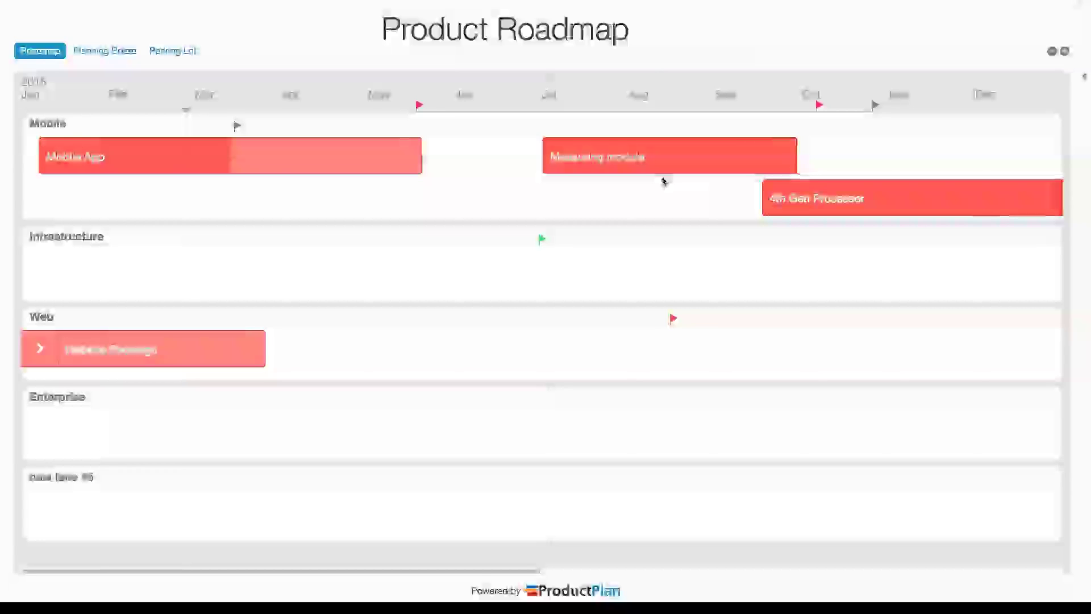
left_click_drag(660, 165, 557, 148)
Examine the Measuring module bar's details in view and edit modes, closing them without saving.
left_click(554, 147)
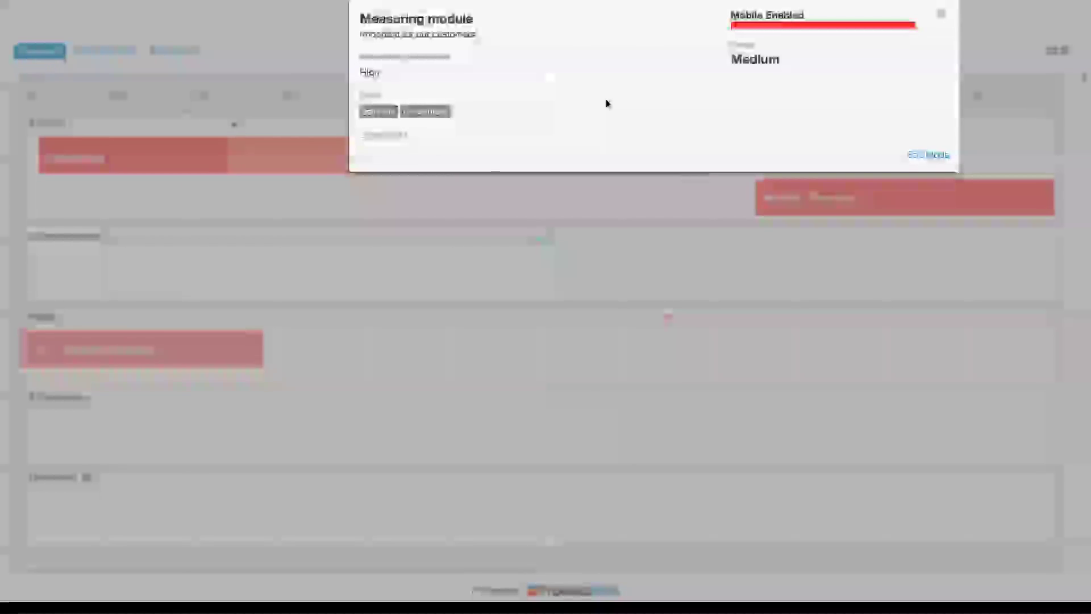
left_click(941, 160)
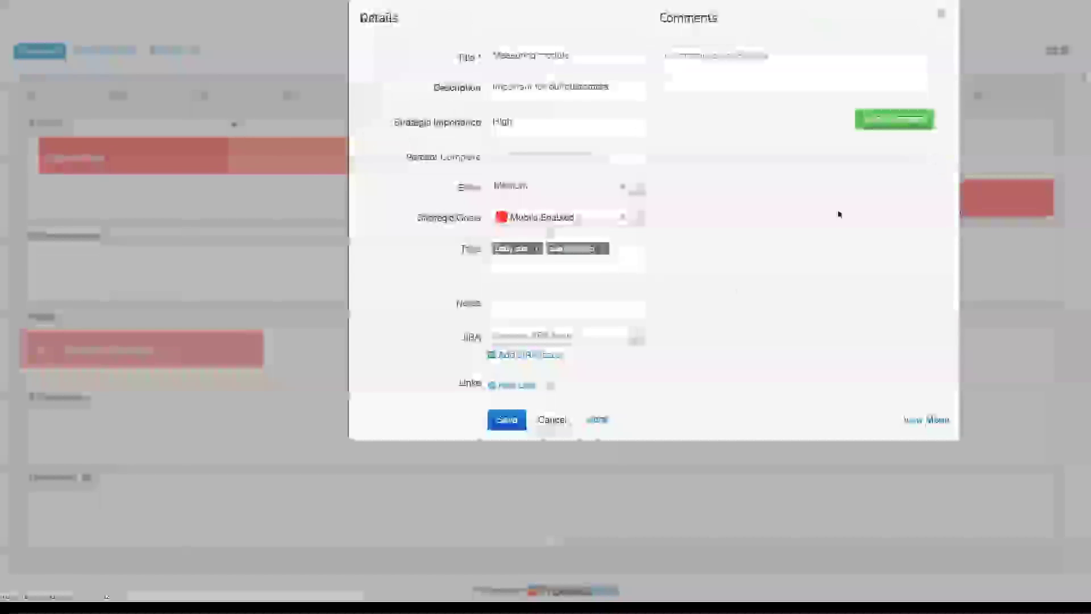
left_click(551, 426)
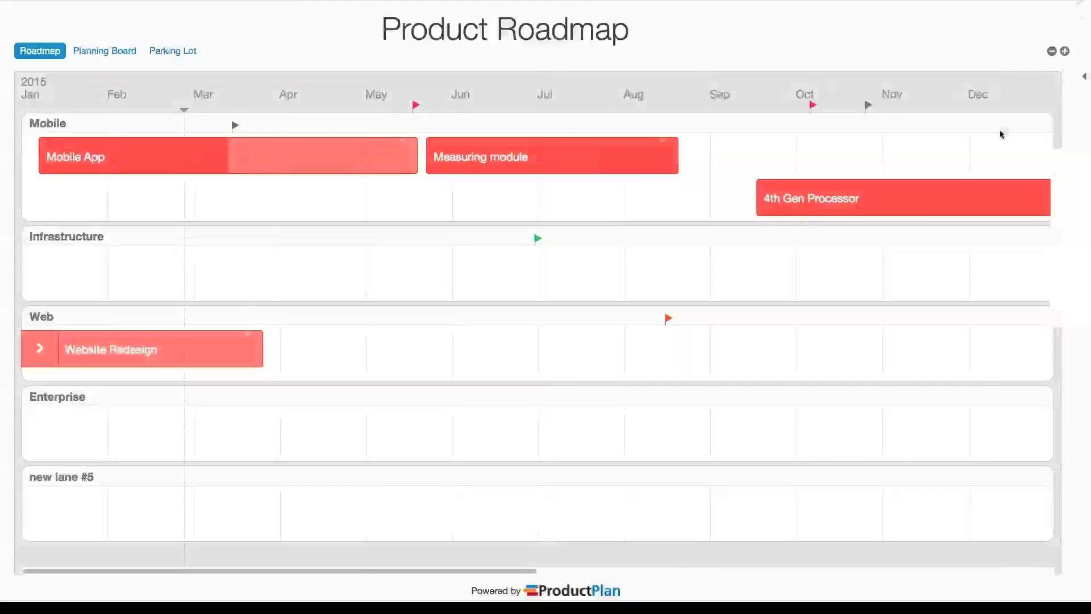
Leave full screen and bring back the hidden sidebar.
key("Escape")
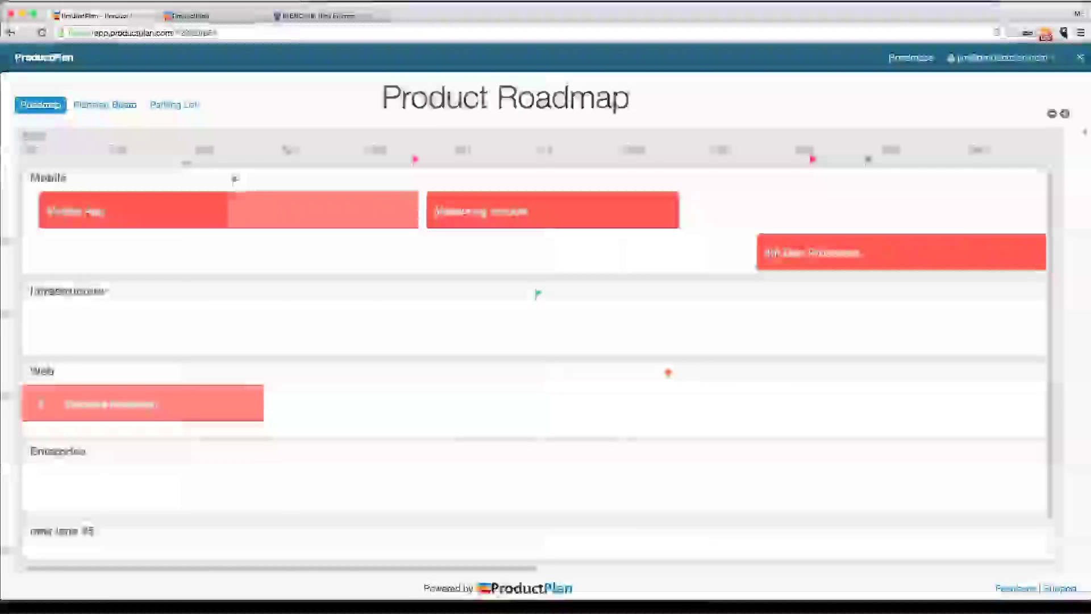
left_click(1083, 133)
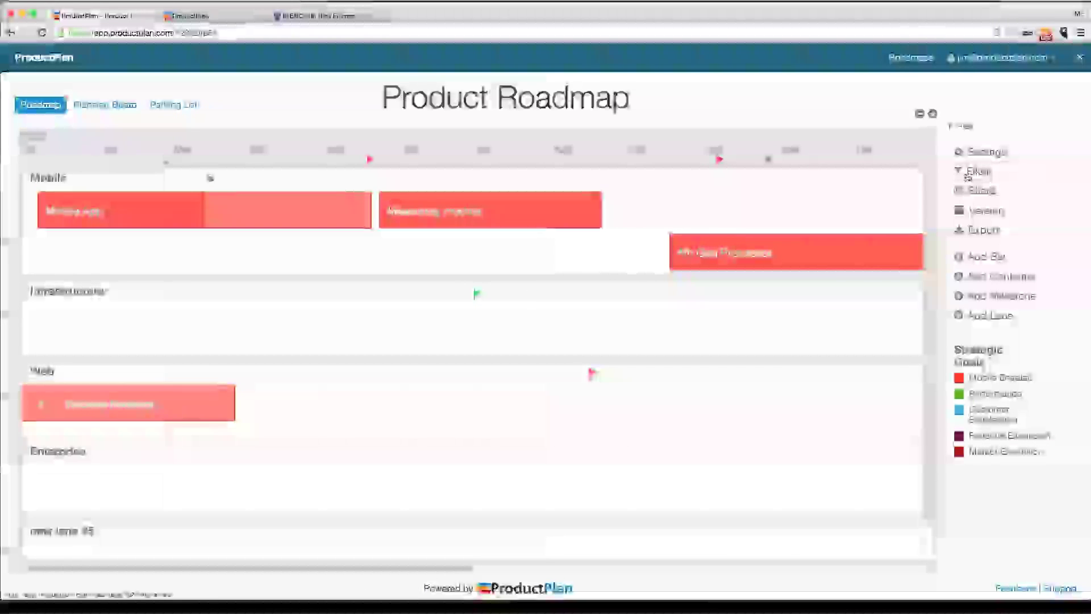
Reset the roadmap filter to include all lanes, legend categories and tags, and apply it.
left_click(976, 171)
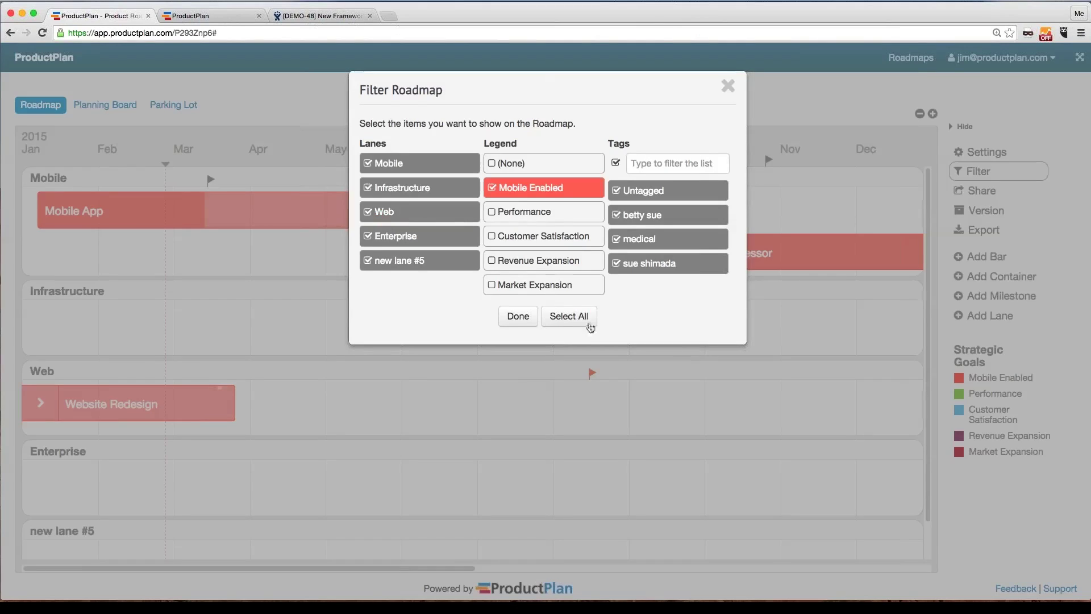
left_click(569, 316)
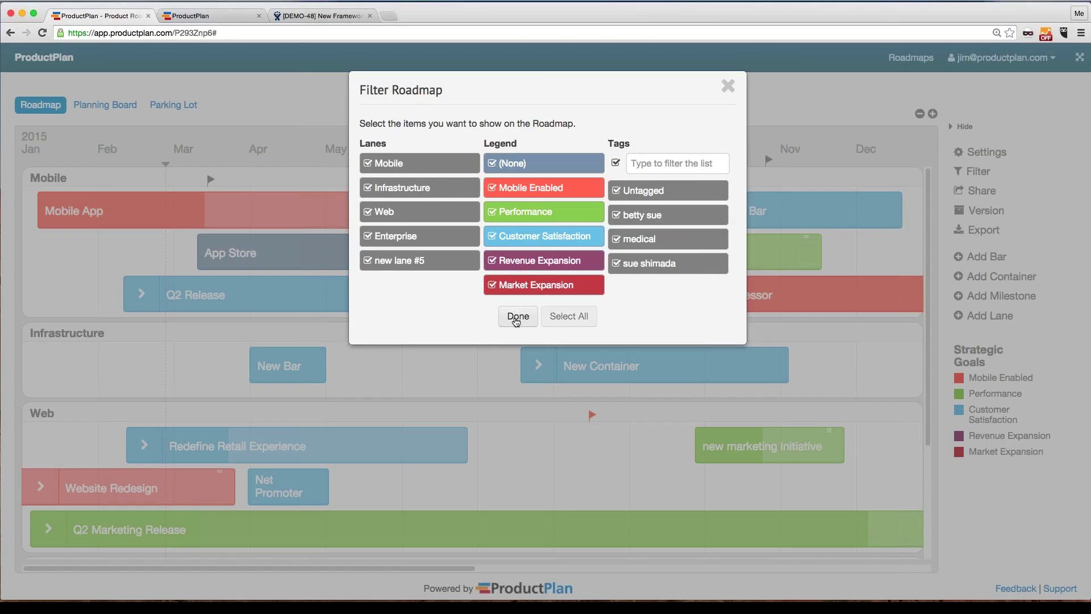
left_click(516, 320)
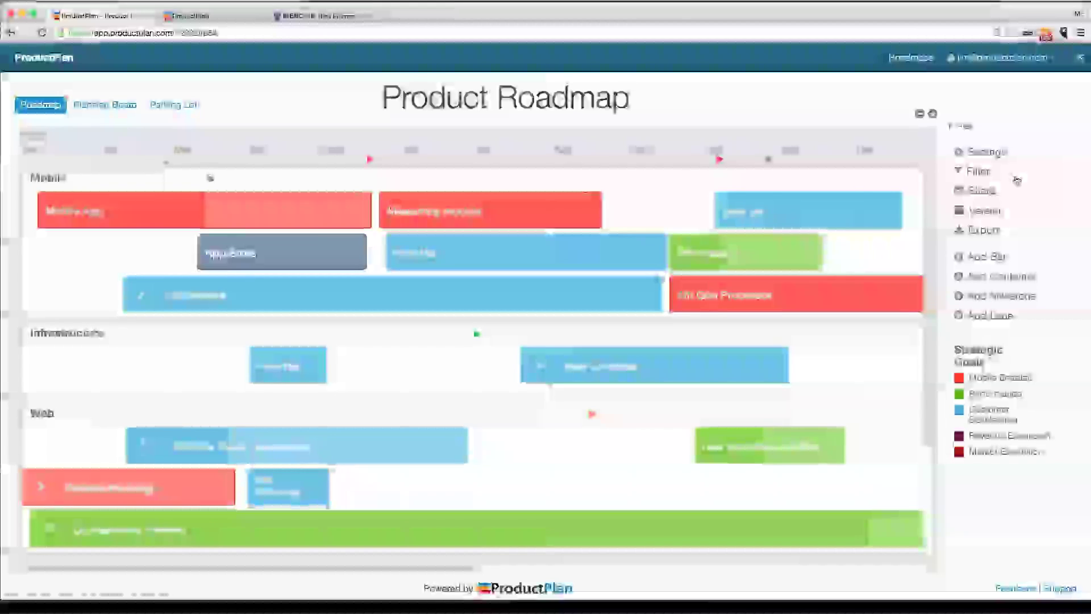
Check the roadmap's filter choices, close them unchanged, and bring up the roadmap's sharing settings.
left_click(974, 172)
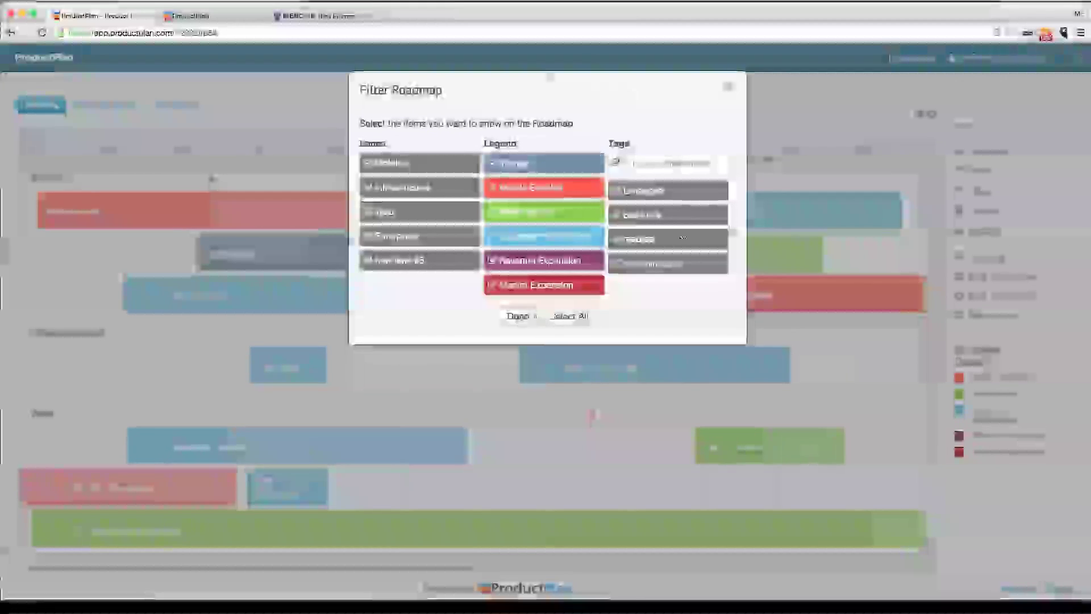
left_click(934, 212)
left_click(978, 211)
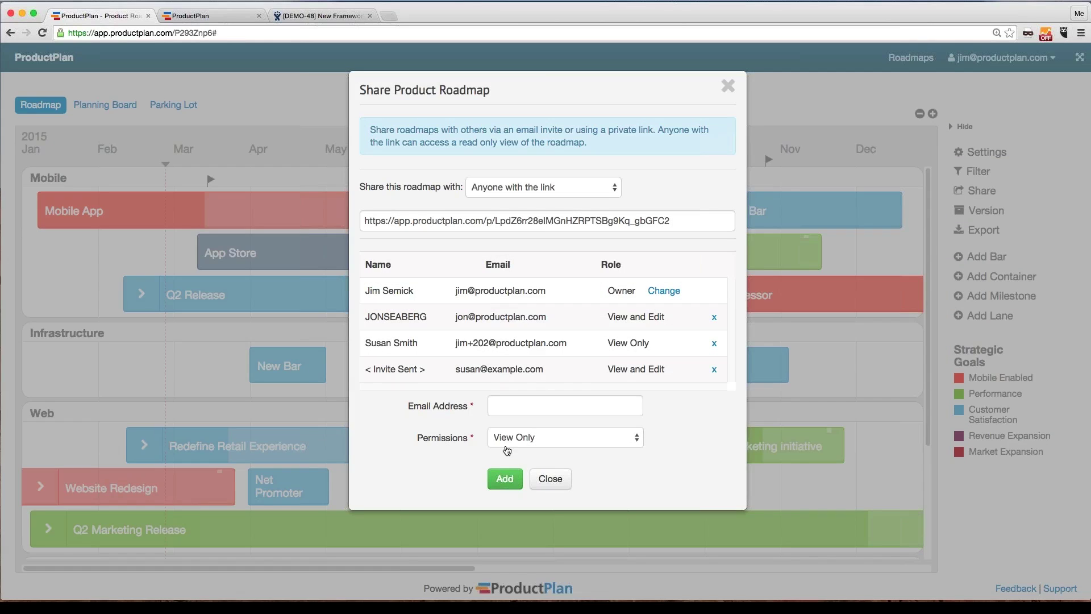
Examine the View Only and View and Edit permission choices for invitees and select the roadmap's private link.
left_click(507, 450)
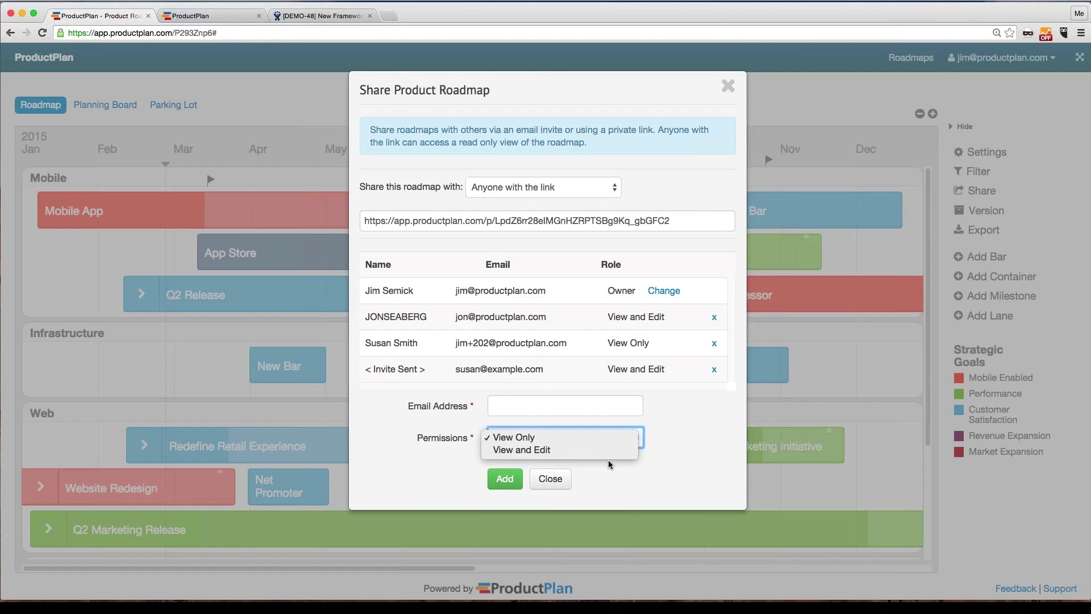
left_click(478, 456)
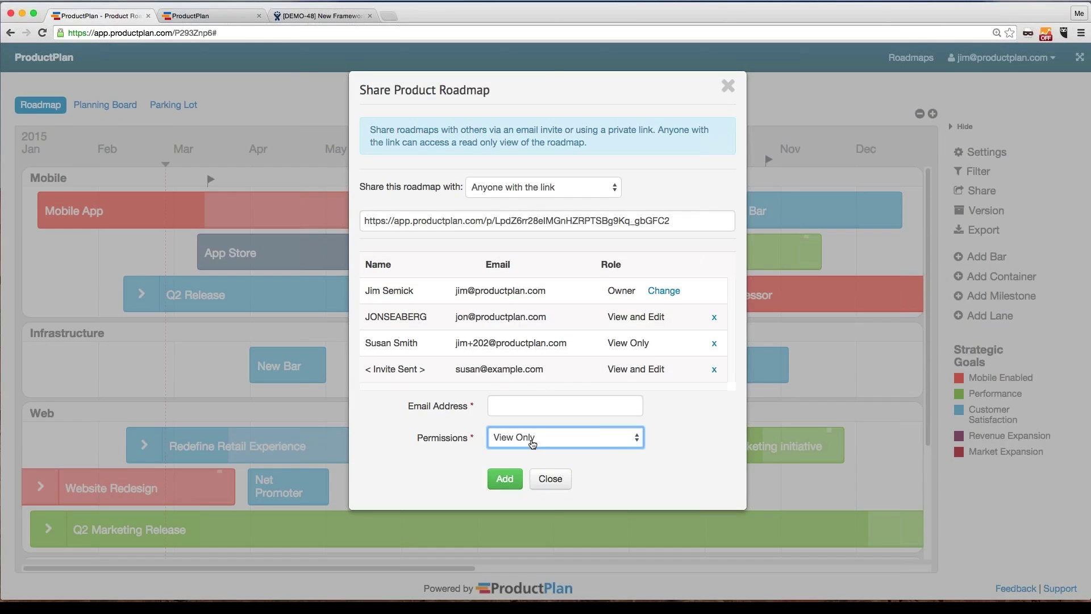
left_click(533, 444)
left_click(521, 450)
triple_click(453, 221)
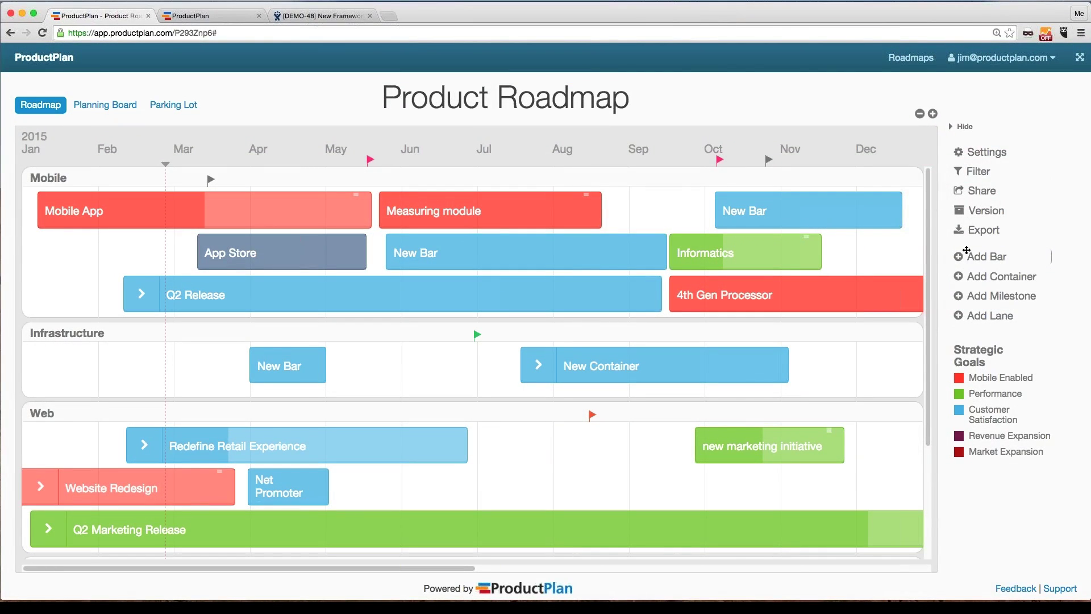
Open the January 22, 2015 roadmap version, view the Blackberry support (V1.0) details inside Website Redesign, and close the version list.
left_click(983, 212)
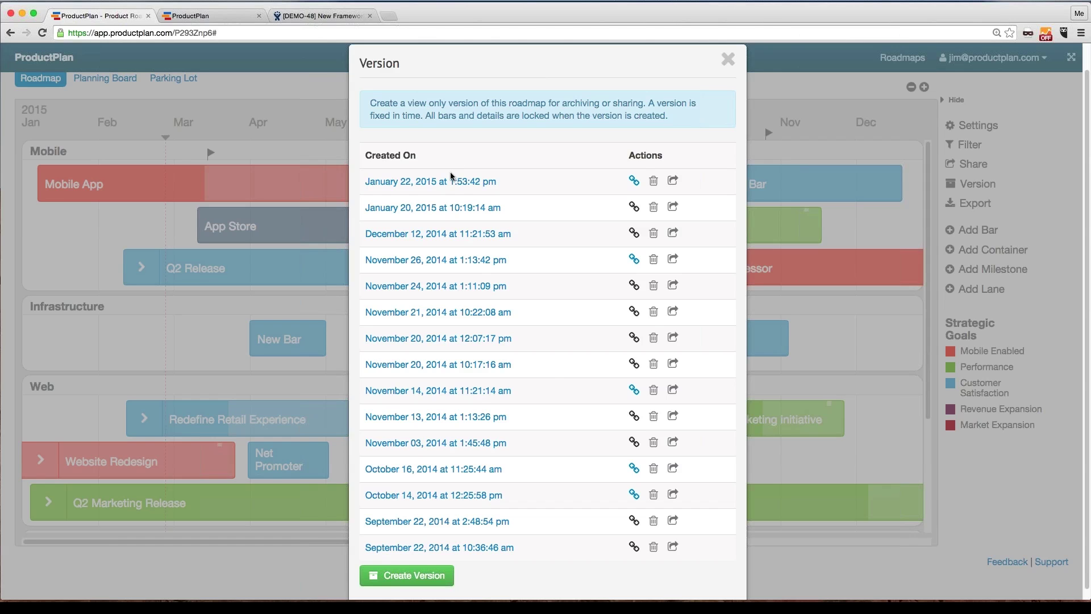
left_click(449, 180)
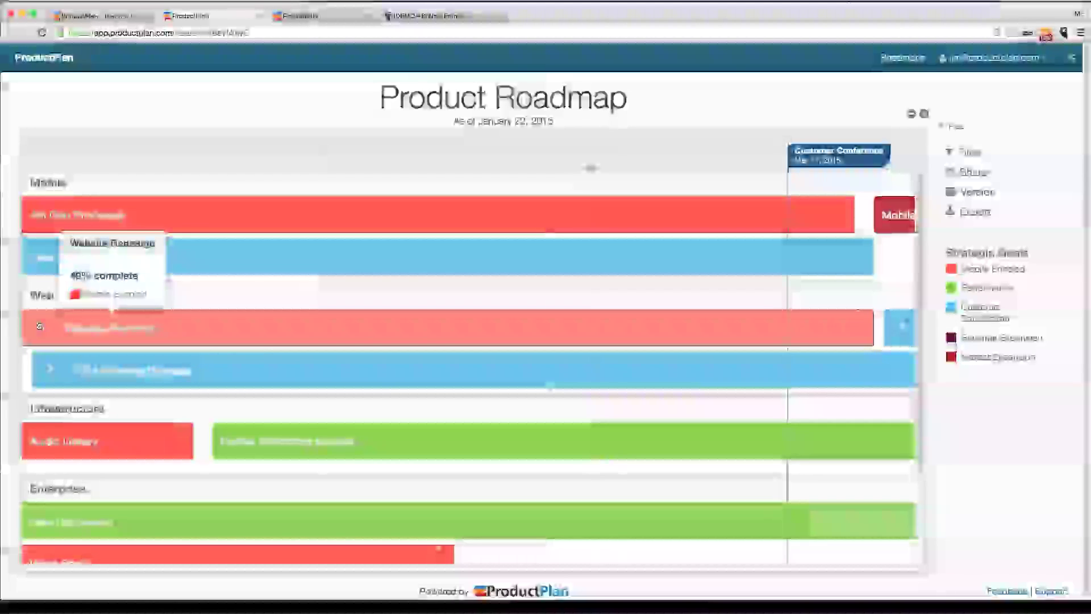
left_click(39, 326)
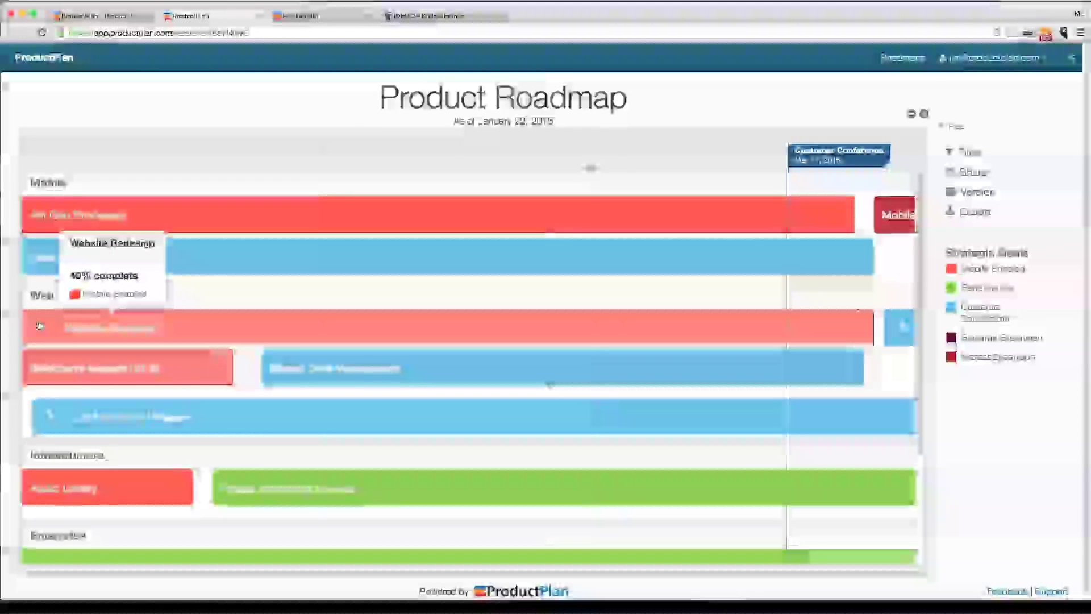
left_click(148, 355)
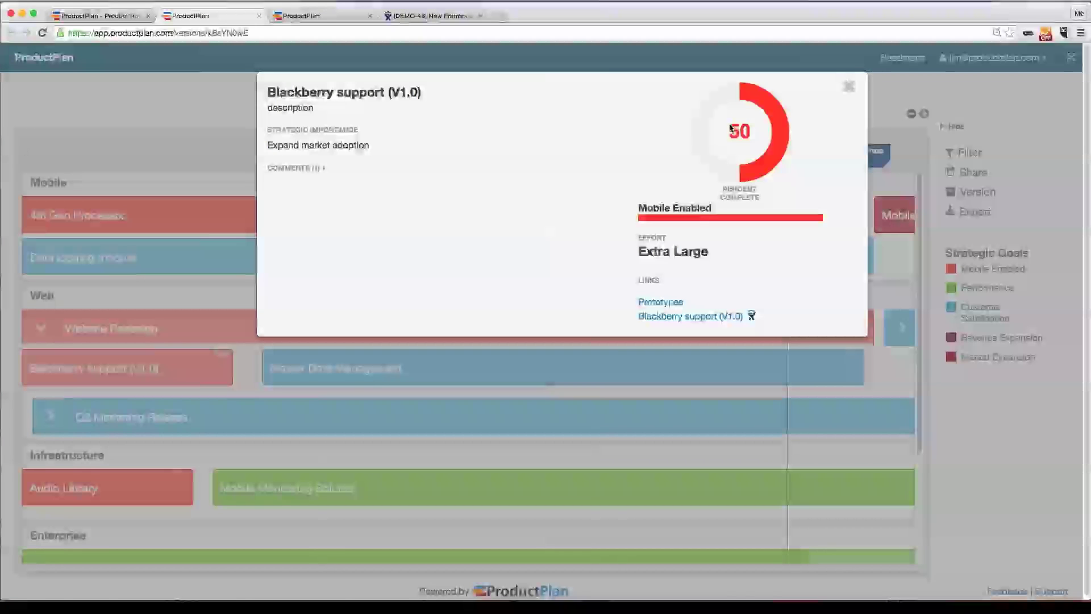
left_click(849, 86)
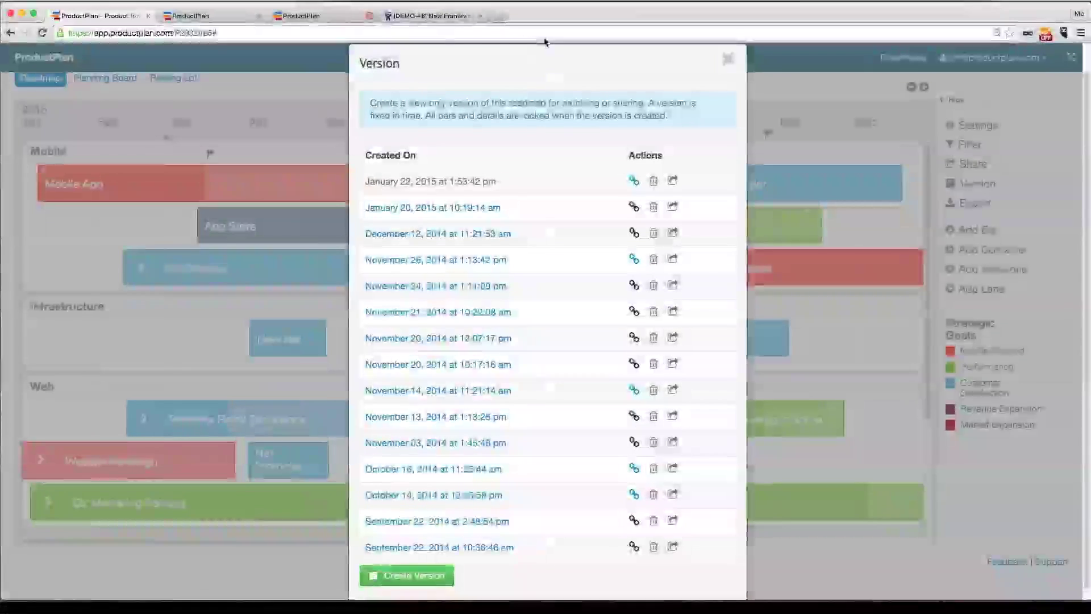
left_click(728, 68)
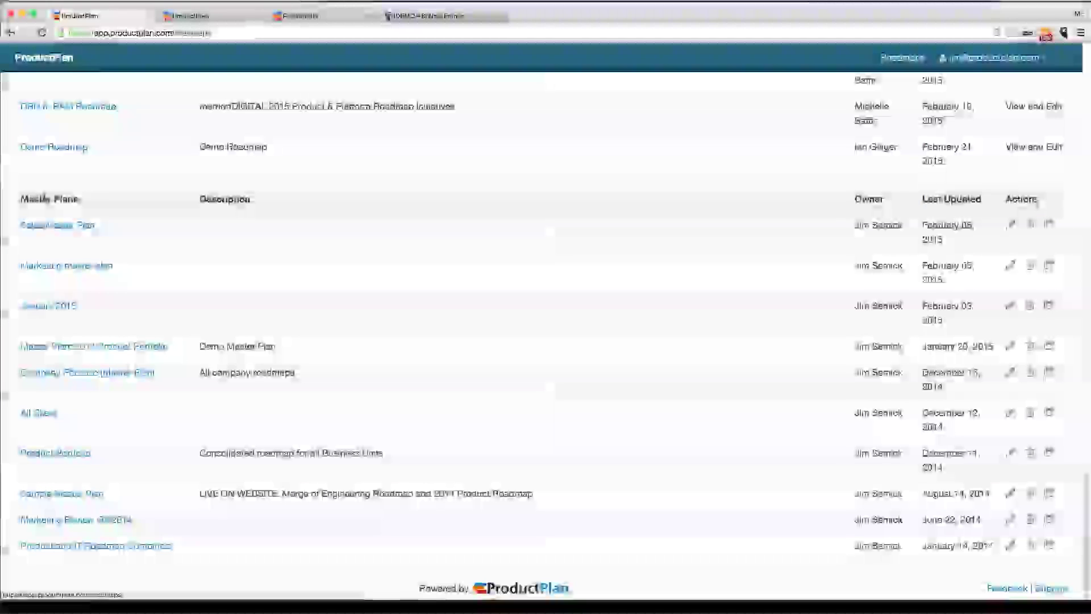
Open Master Plan: 2014 Product Portfolio, view its source Sprint Roadmap: Next Four Sprints, and return to the master plan.
left_click(54, 348)
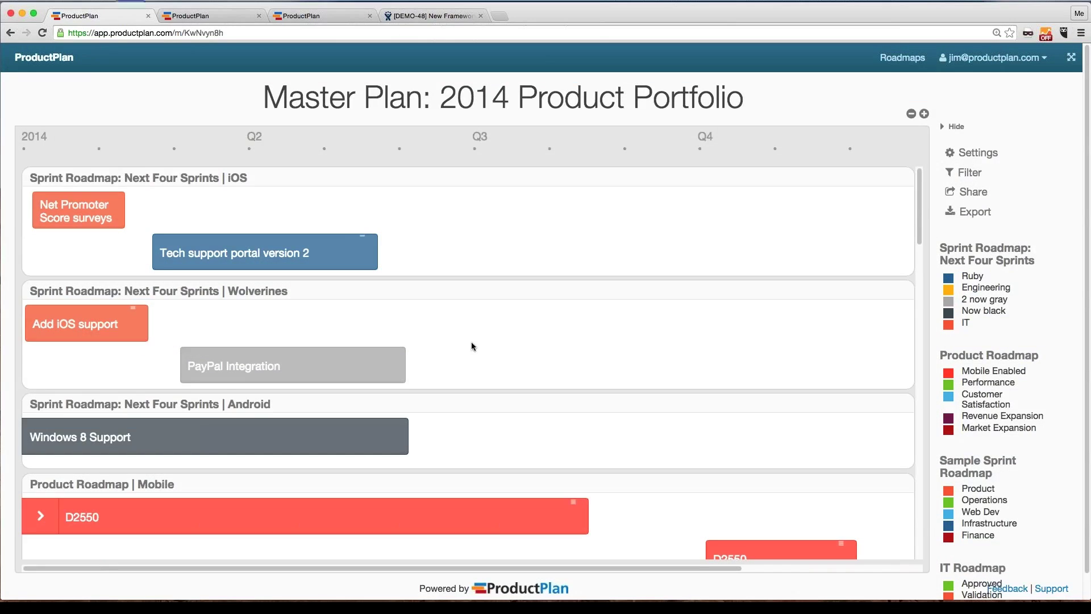
key("ctrl+minus")
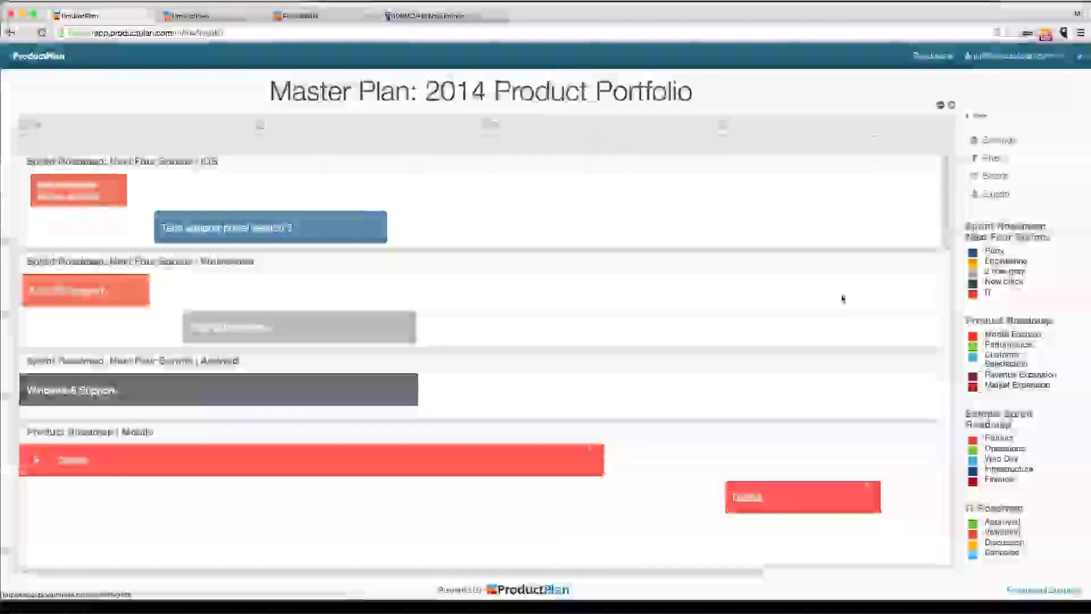
left_click(996, 233)
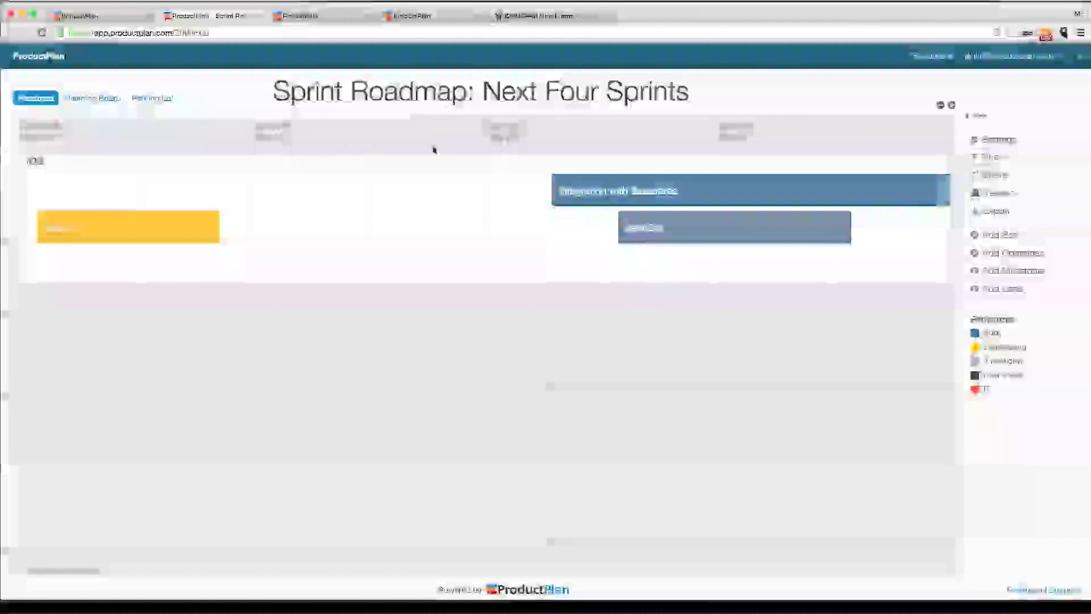
key("ctrl+Up")
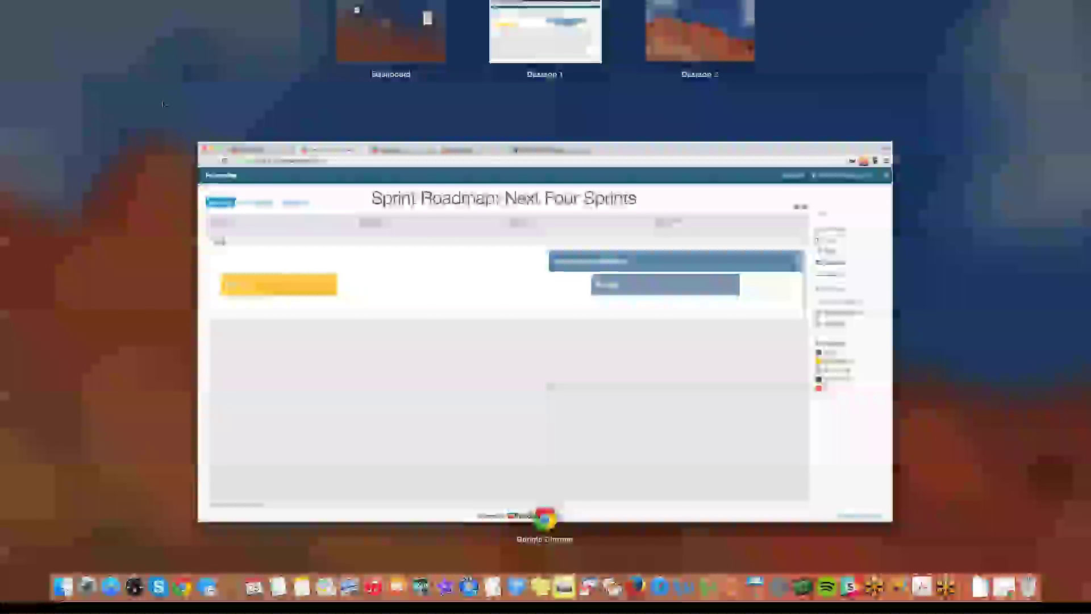
left_click(225, 168)
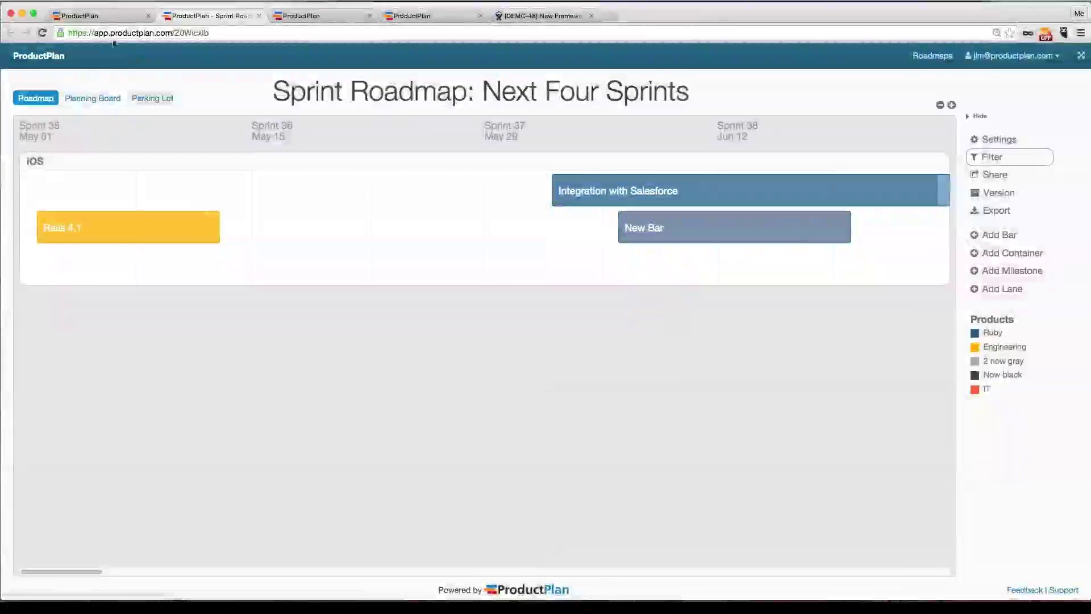
left_click(93, 18)
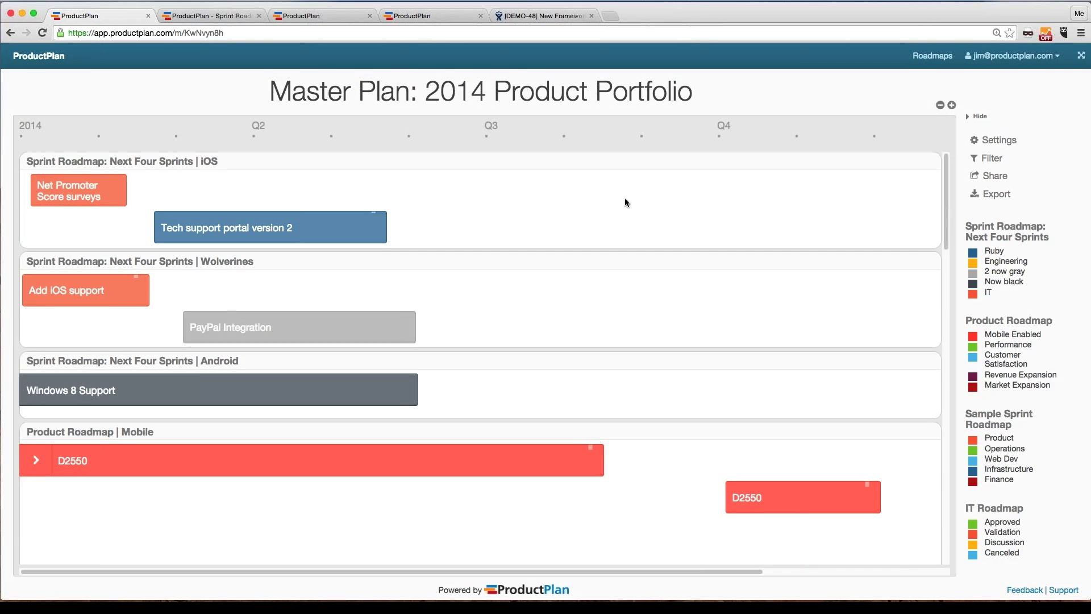
Examine the master plan's lanes down to the Sample Sprint Roadmap teams, and view the Salesforce Integration bar's details.
scroll(625, 199, "down", 10)
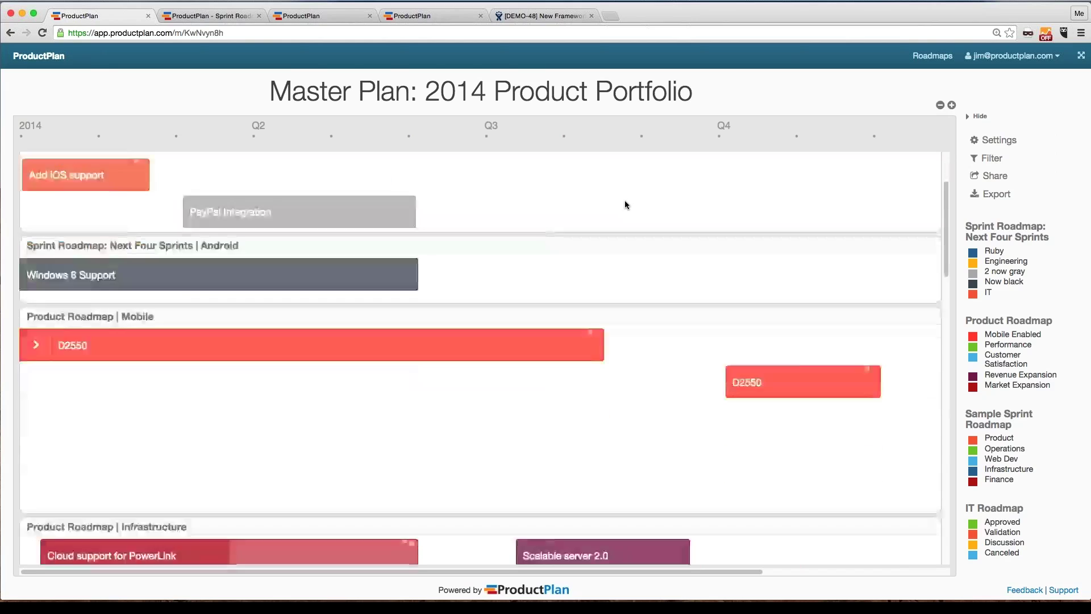
scroll(626, 204, "up", 1)
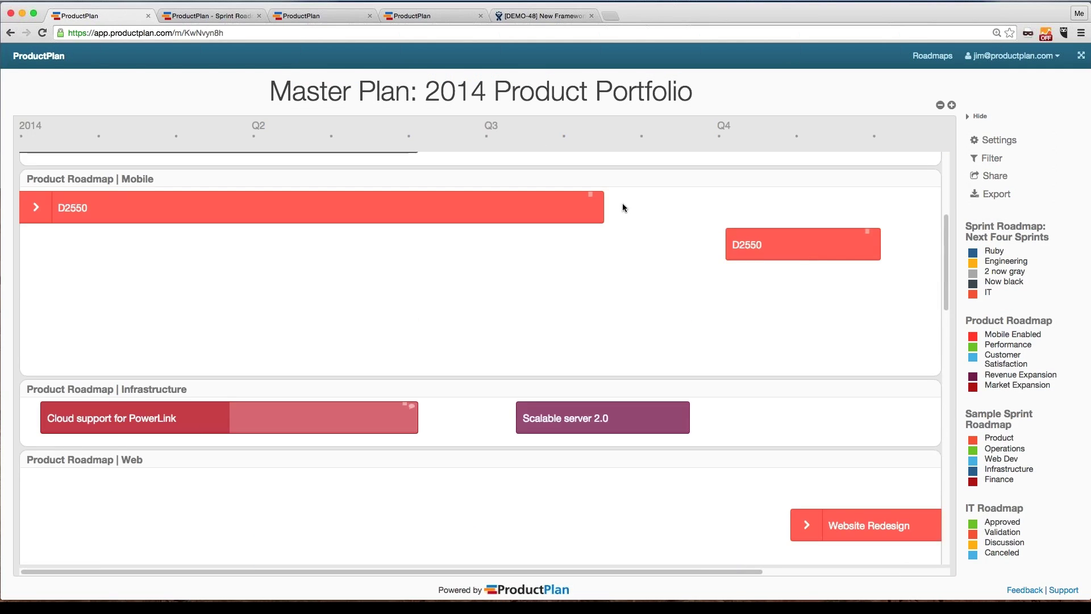
scroll(621, 202, "down", 1)
scroll(622, 200, "up", 3)
scroll(614, 205, "up", 4)
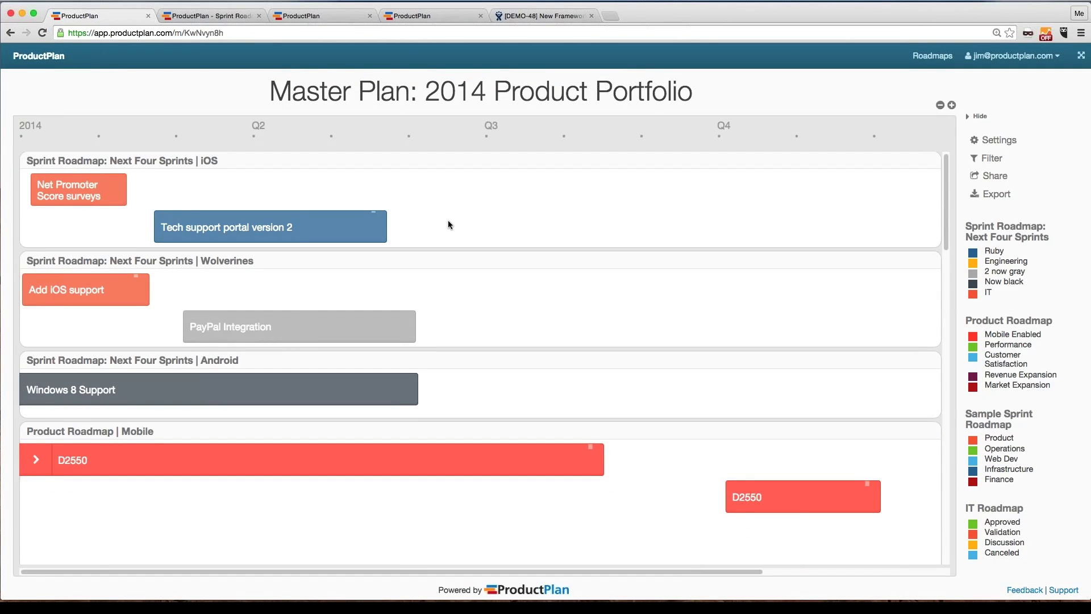
scroll(448, 221, "down", 6)
scroll(429, 380, "down", 10)
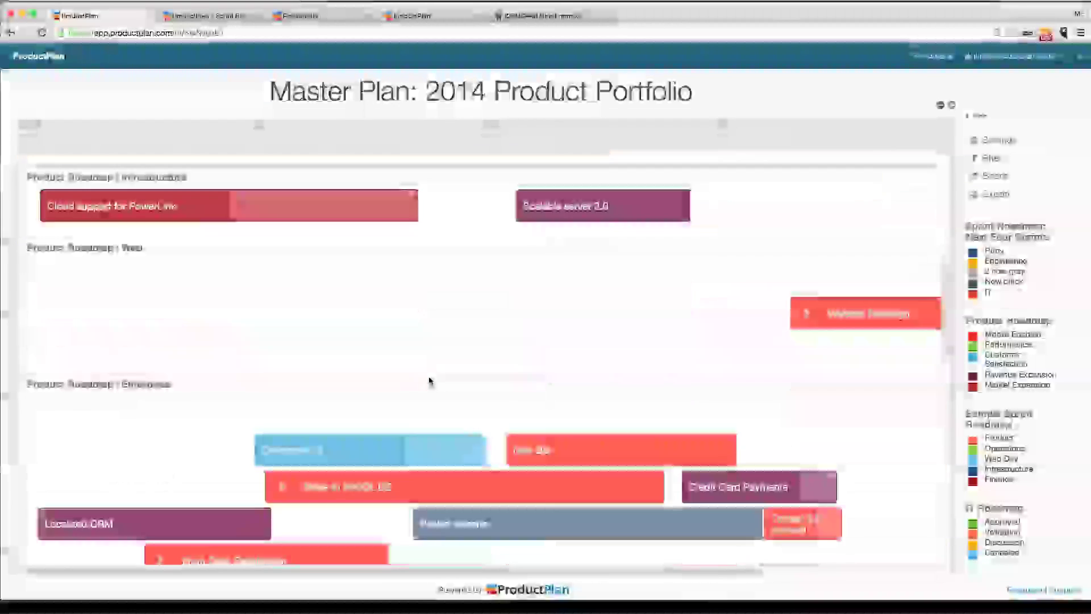
scroll(429, 380, "down", 5)
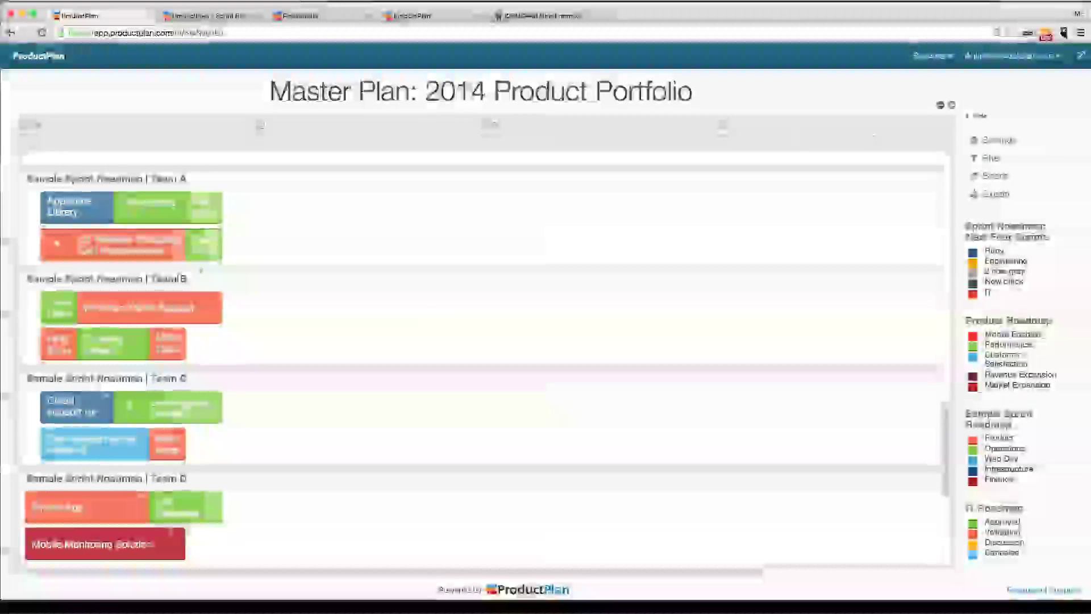
left_click(151, 205)
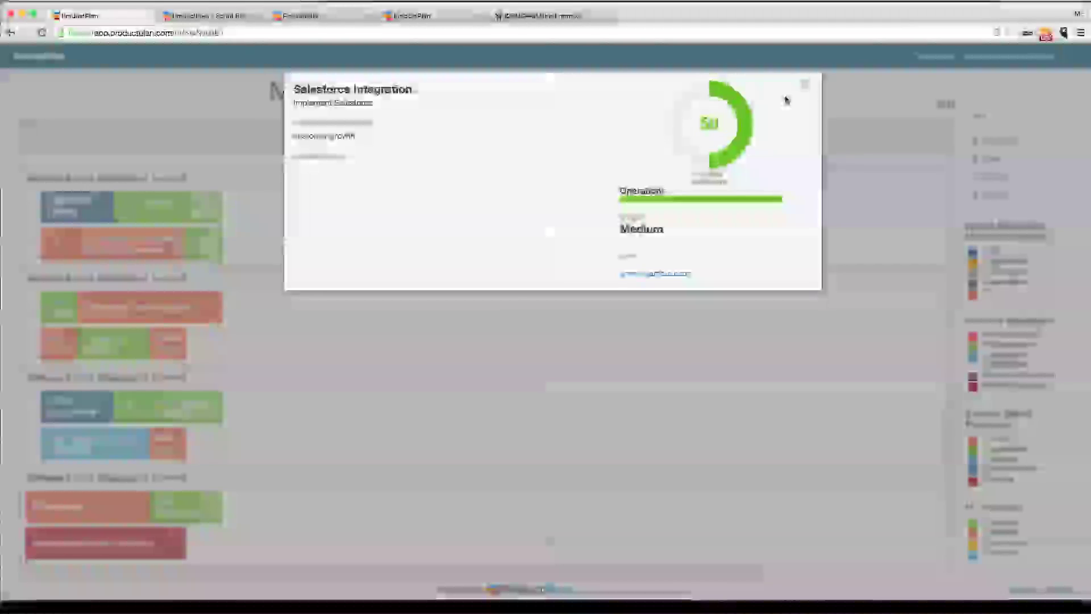
left_click(806, 86)
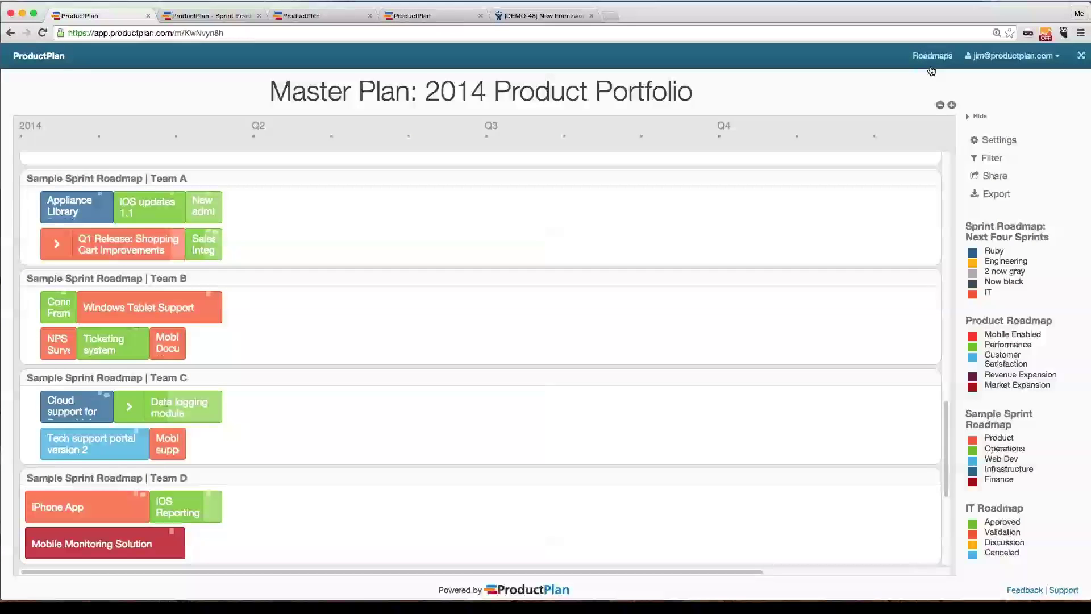
Open the Product Roadmap's Parking Lot at a larger page zoom and move "should be in parking lot" to the head of the list.
left_click(1009, 320)
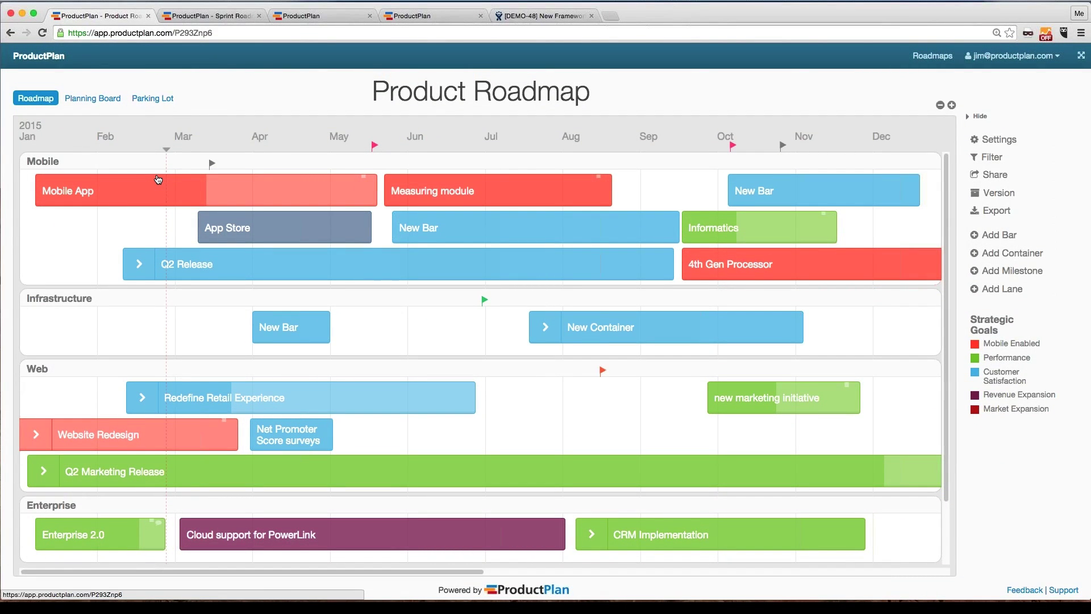
left_click(152, 99)
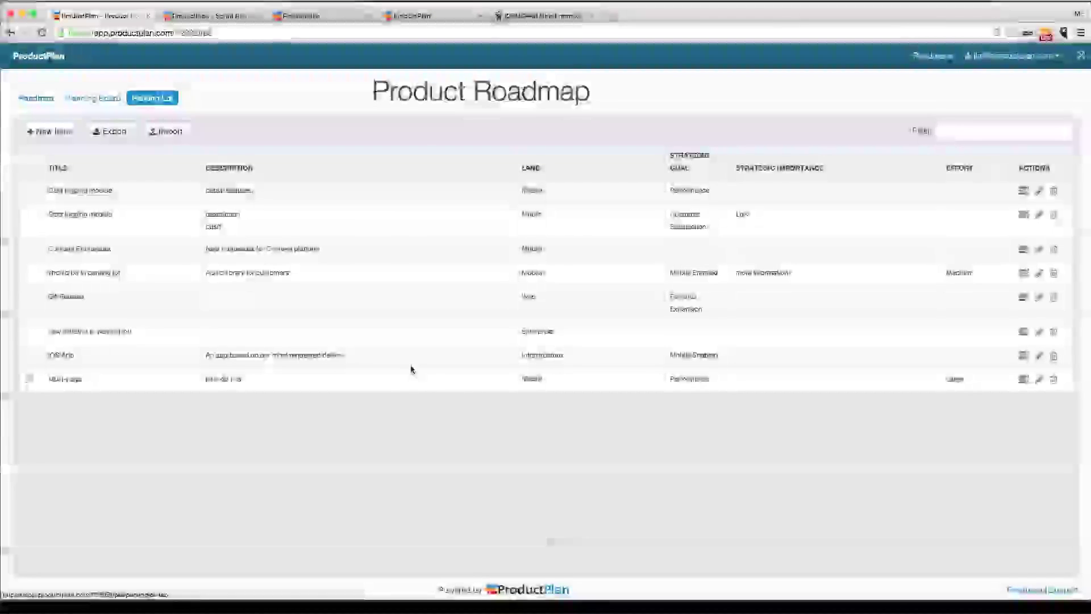
key("super+plus")
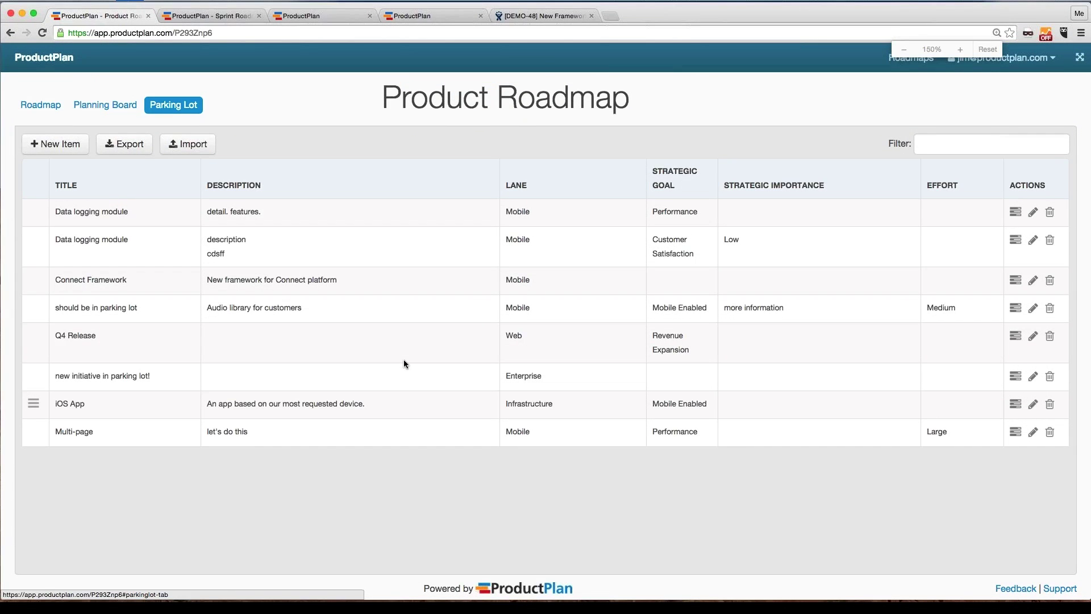
key("super+plus")
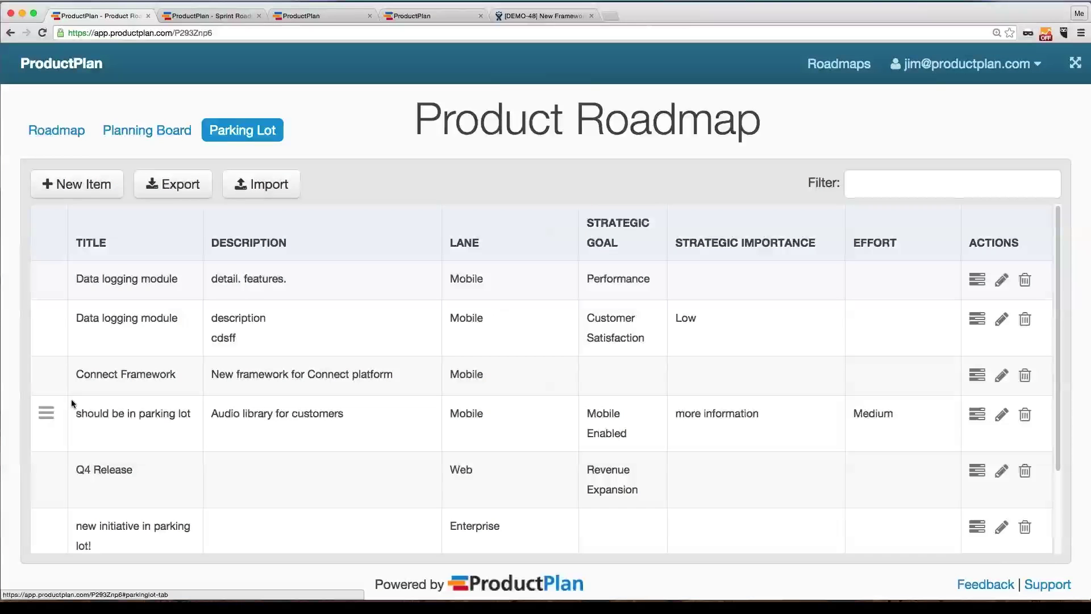
left_click_drag(44, 414, 39, 250)
Set the Q4 Release item's description to "this is going to include..." and open its lane for editing.
left_click(288, 476)
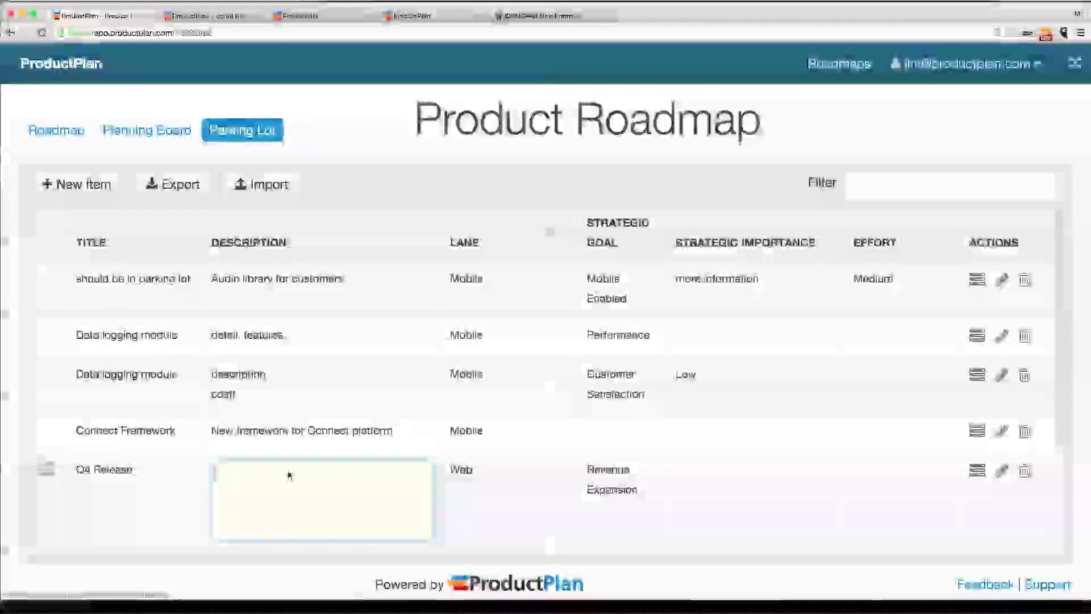
type("this i")
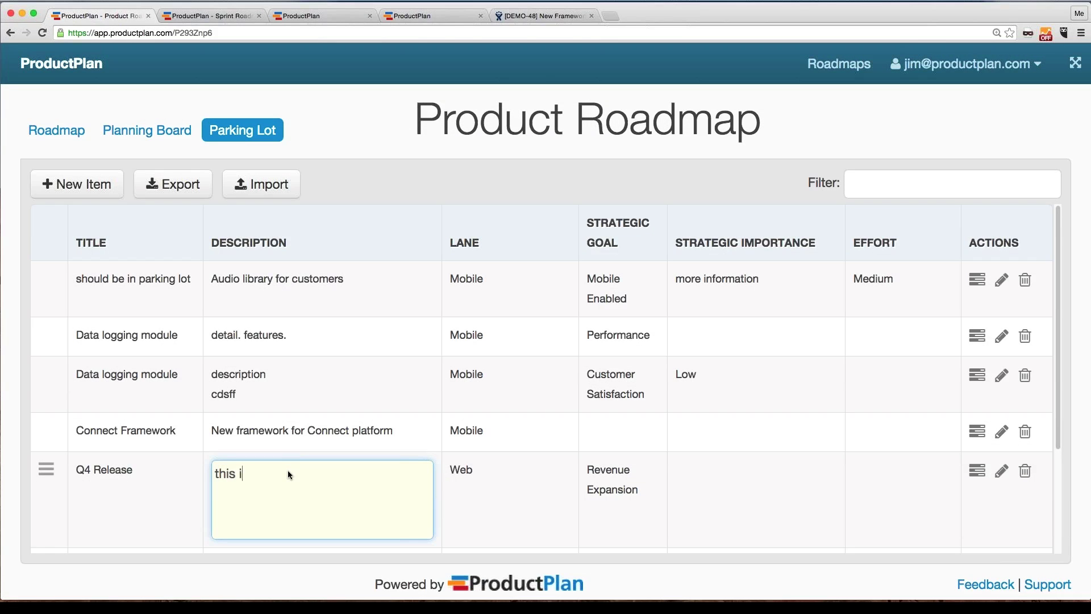
type("s going to include")
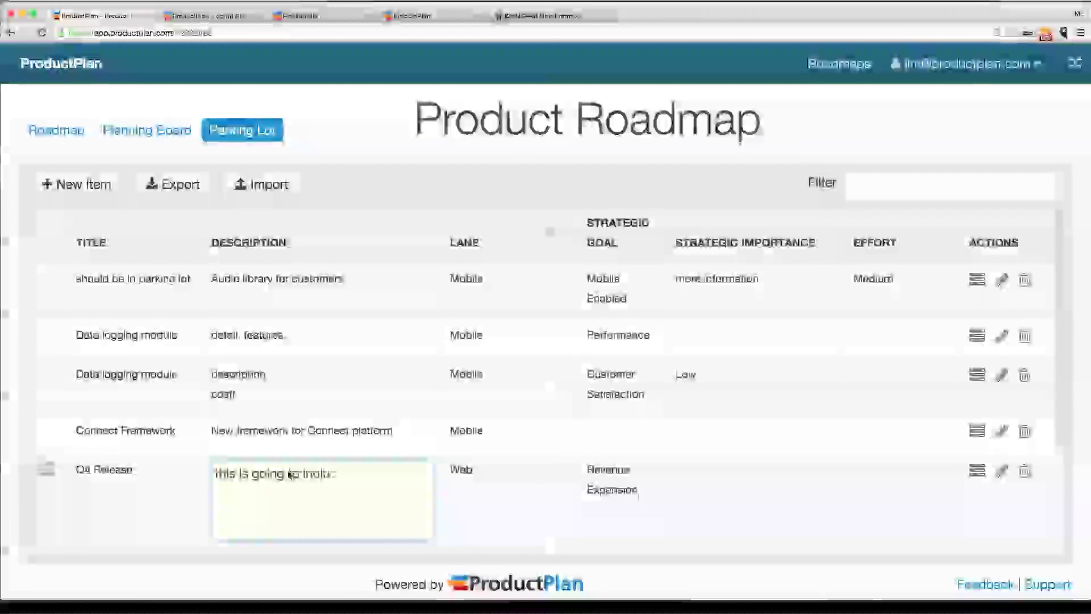
type("...")
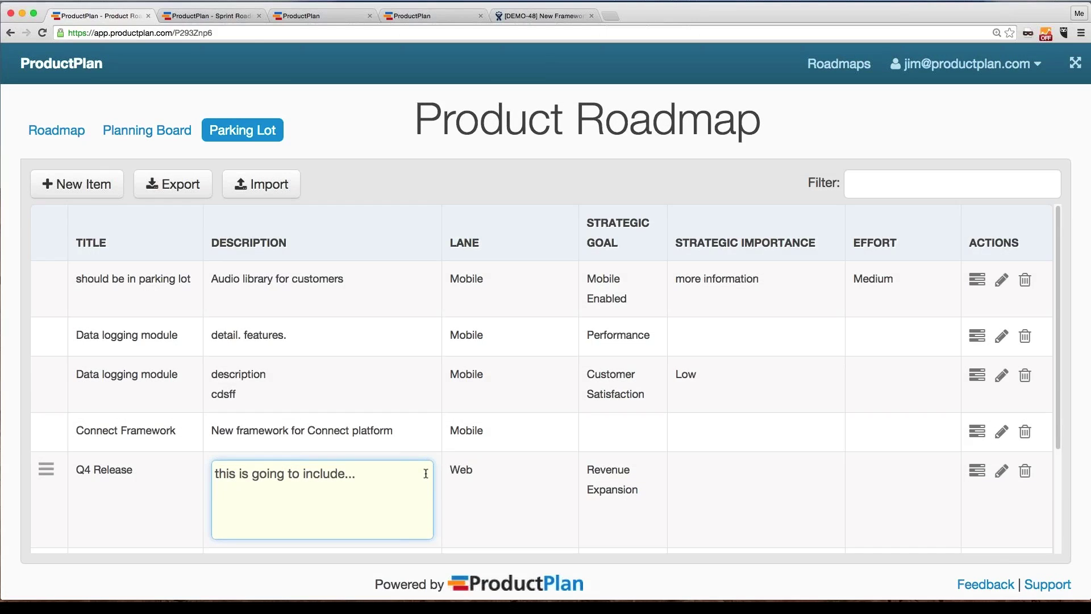
left_click(503, 489)
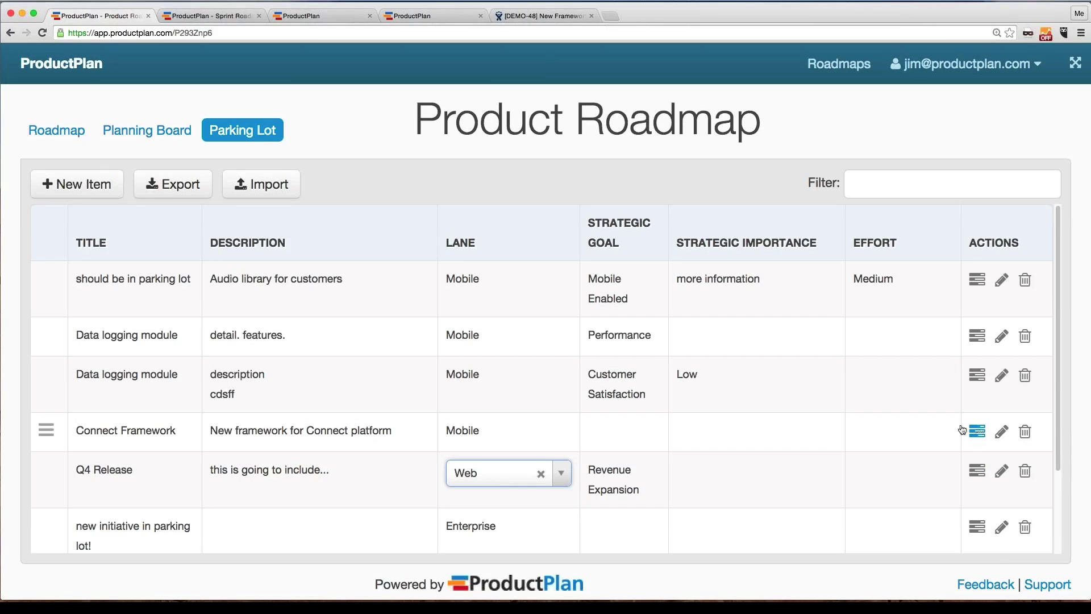
Schedule the Connect Framework item in the roadmap's Mobile lane from early March to early August, and return it to the Parking Lot.
left_click_drag(963, 430, 174, 450)
mouse_move(341, 451)
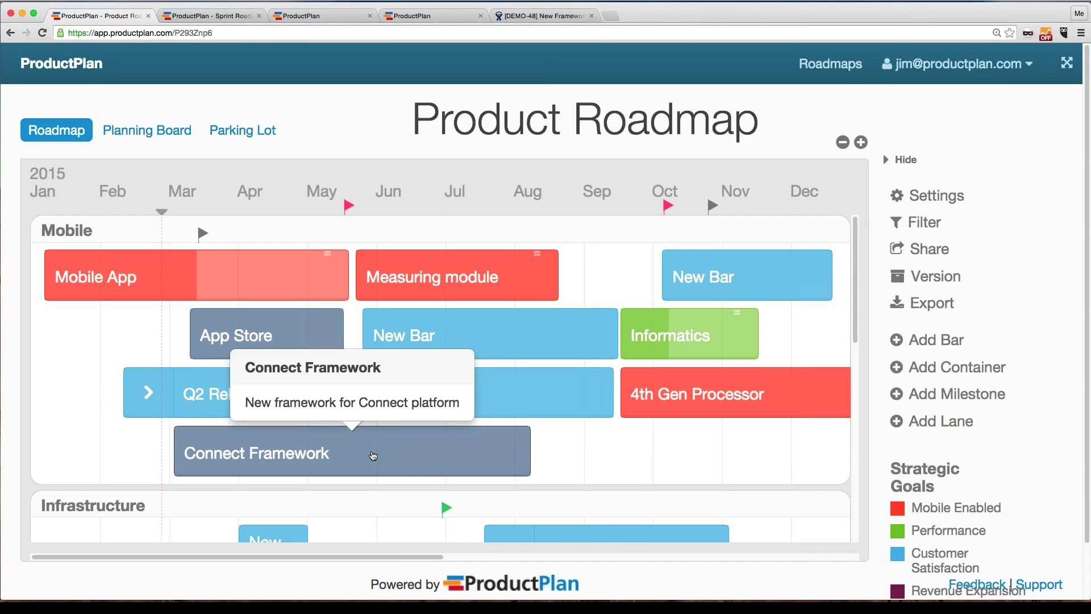
right_click(374, 457)
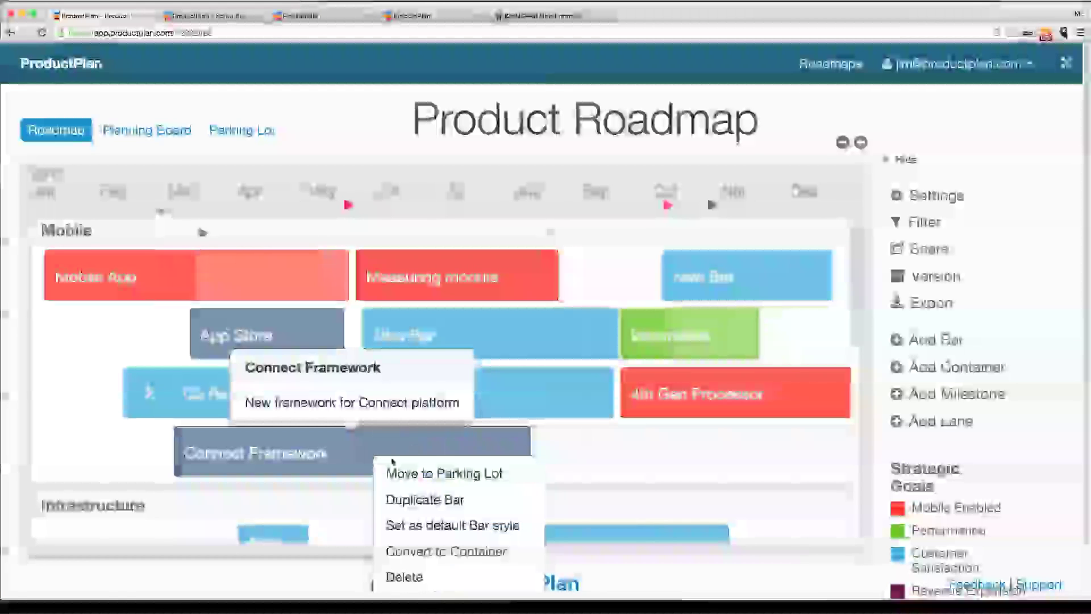
left_click(415, 474)
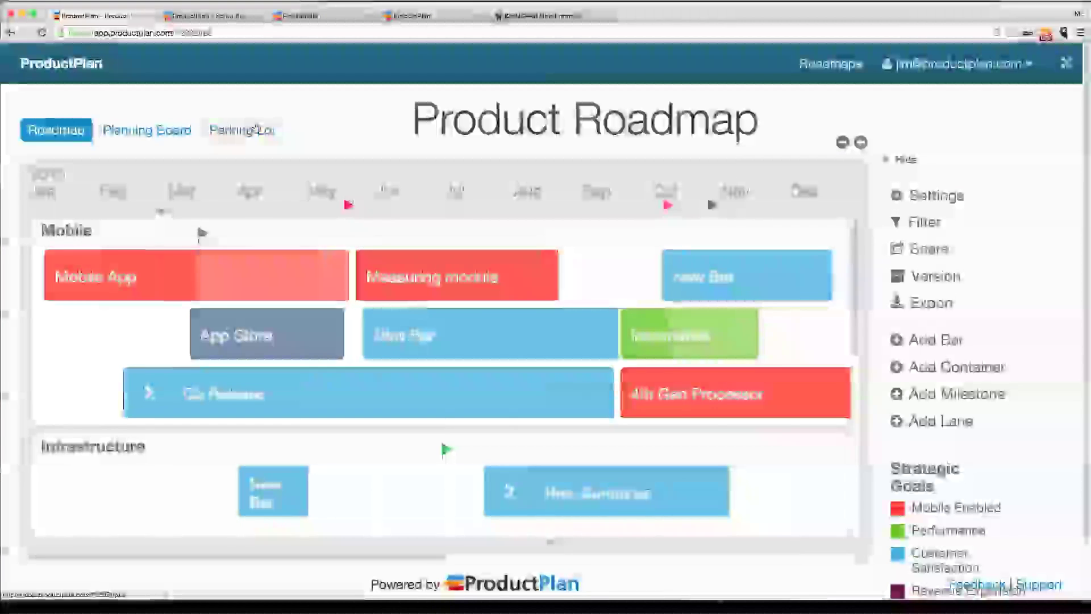
left_click(256, 130)
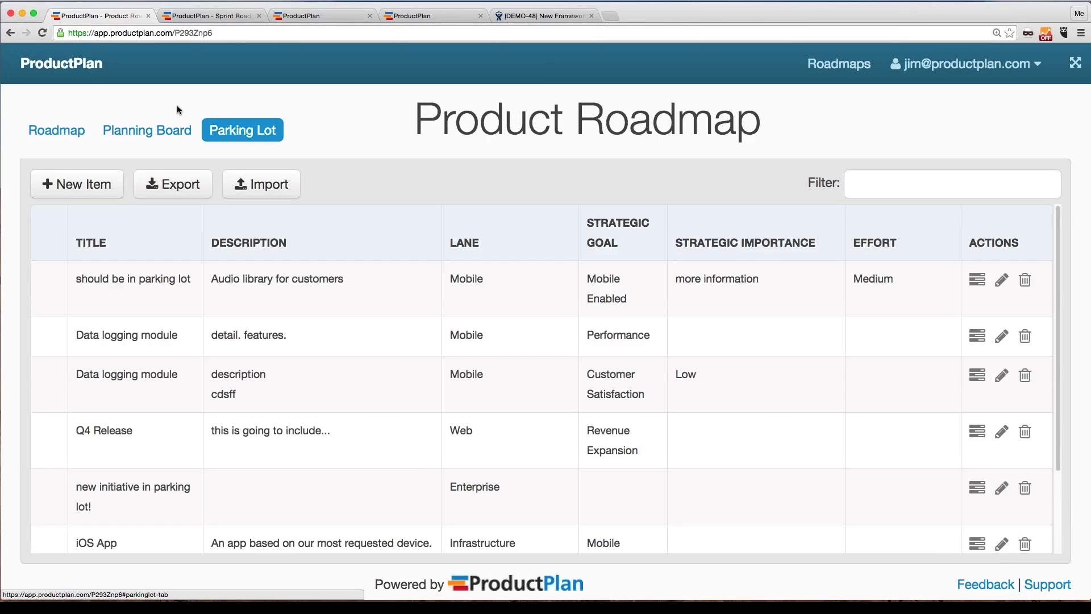
Open the Planning Board and rename the Growth benefit column to Revenue.
left_click(130, 129)
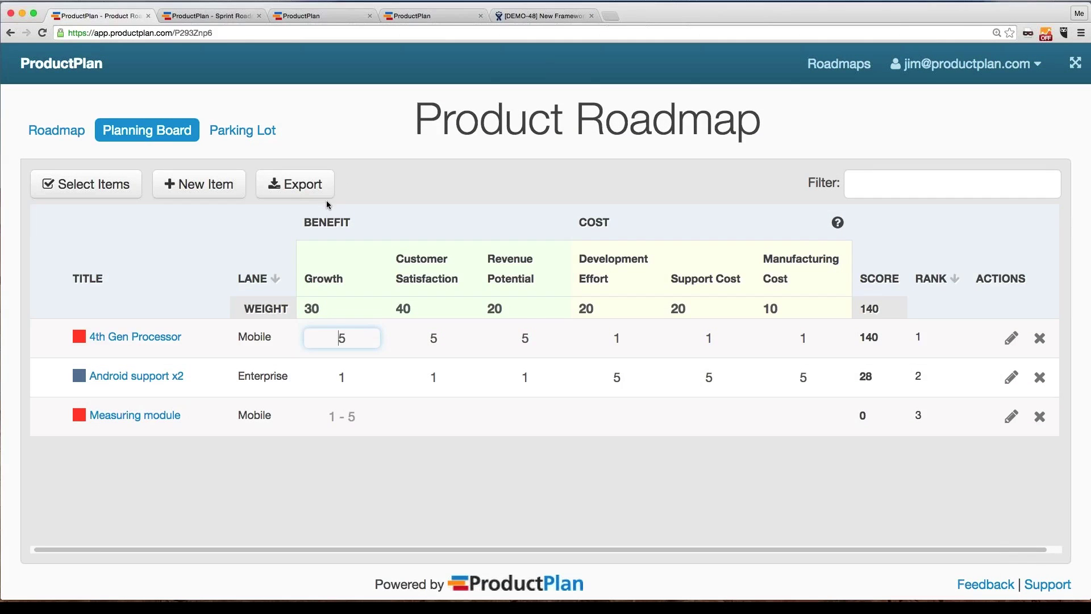
mouse_move(602, 238)
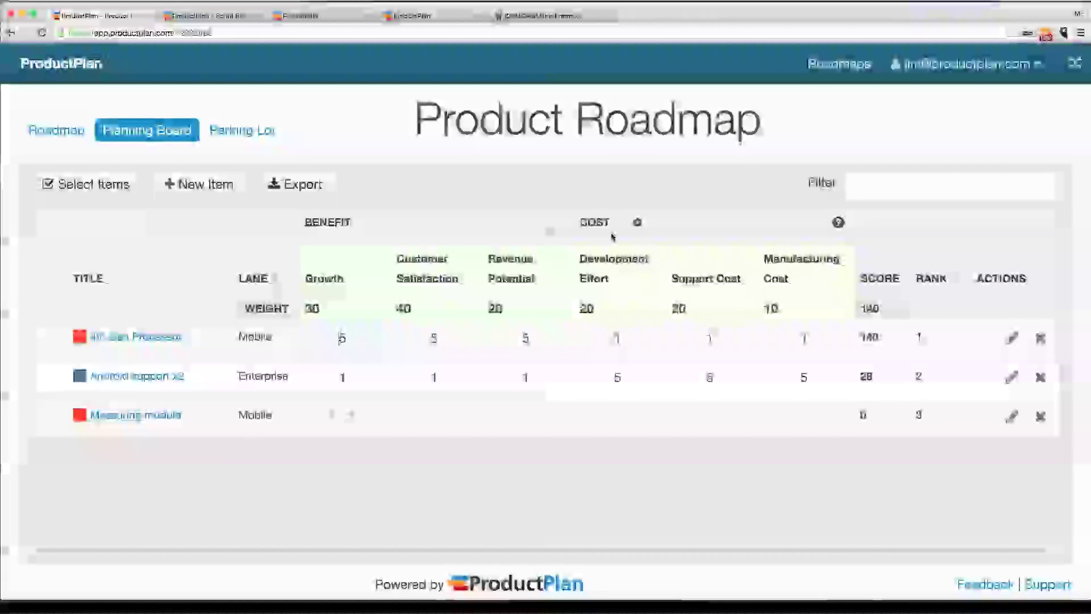
key("super+0")
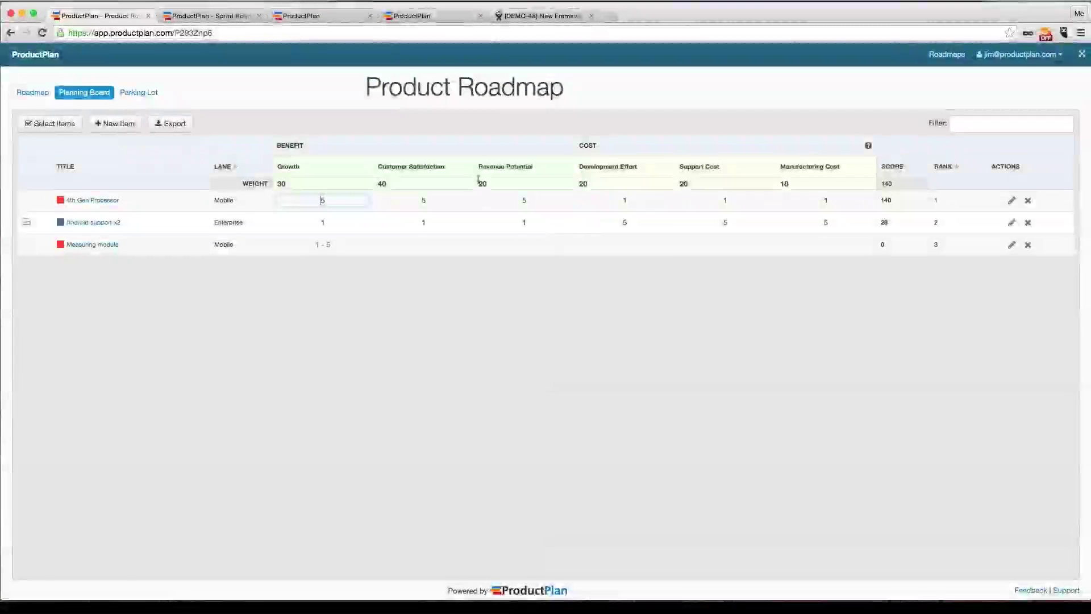
left_click(296, 167)
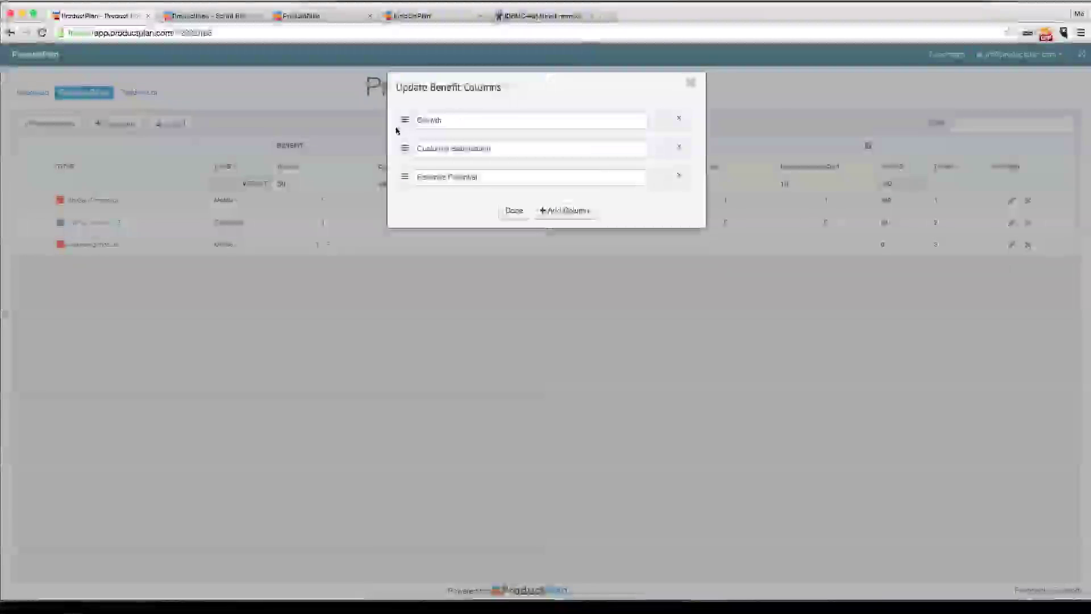
double_click(461, 120)
type("Revenue")
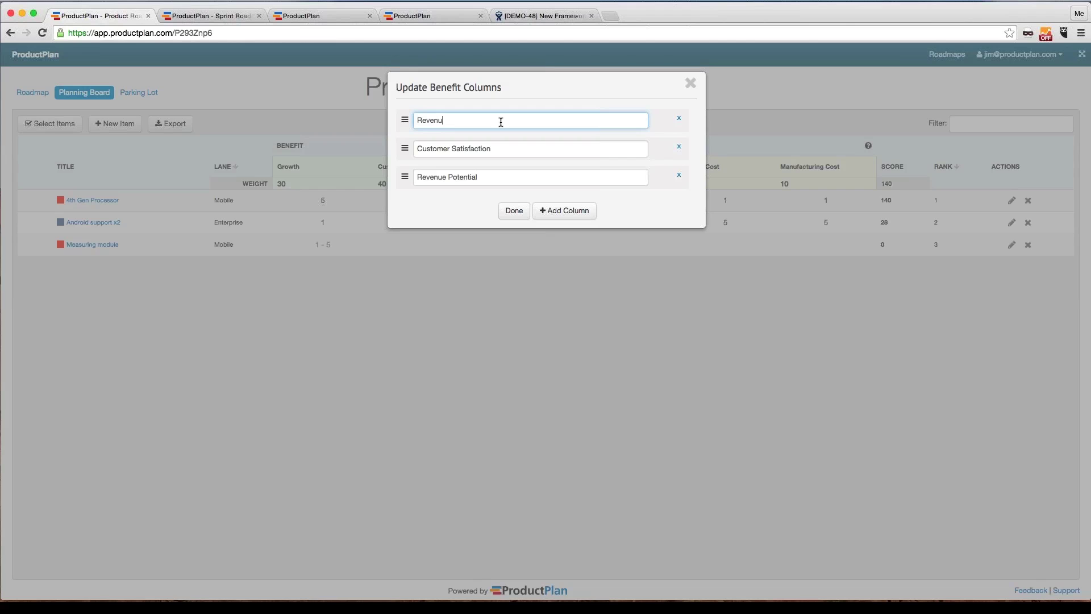
left_click(514, 211)
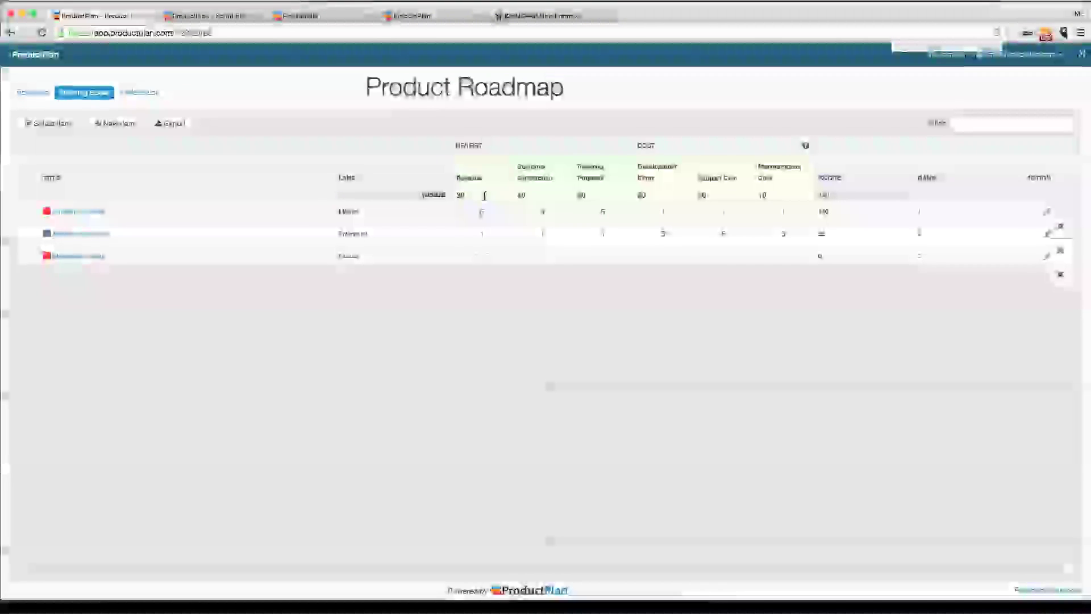
Set the Planning Board weights to 50 for Revenue and 20 for Customer Satisfaction.
key("super+equal")
key("super+equal")
key("super+equal")
key("super+equal")
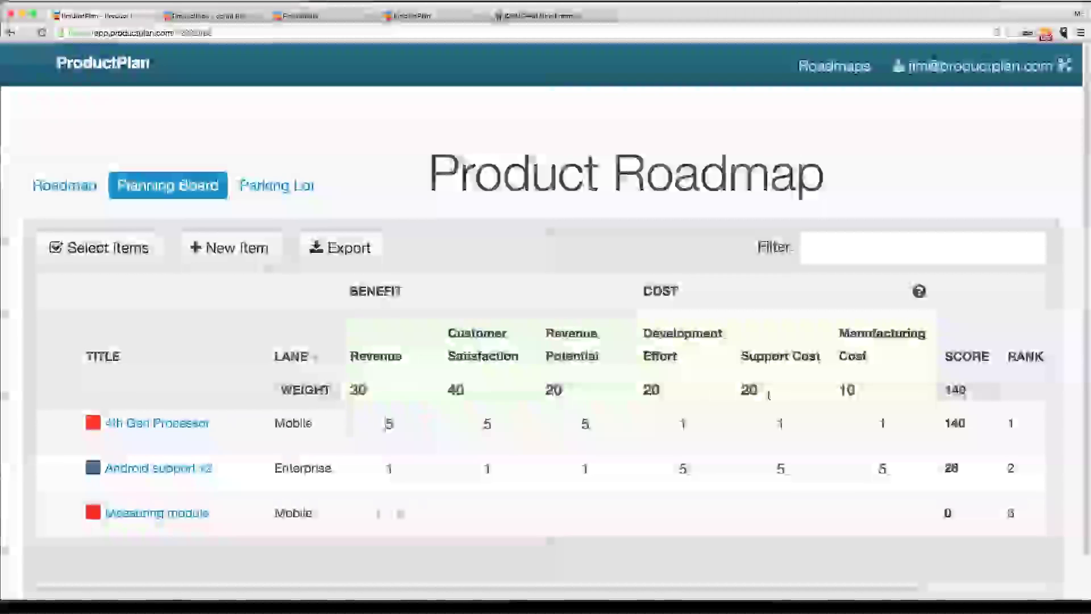
scroll(407, 394, "down", 1)
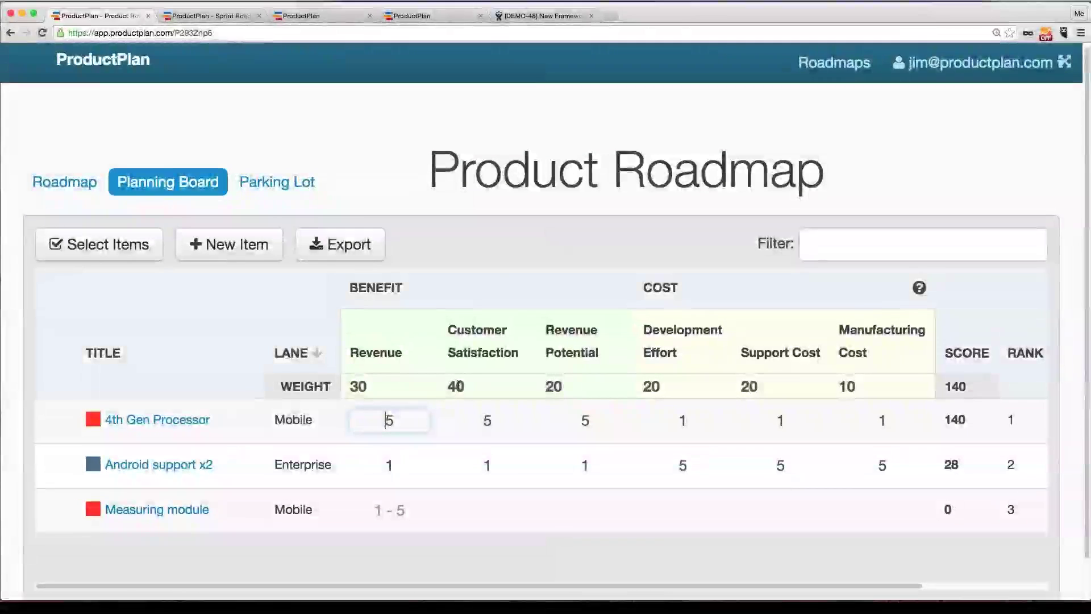
left_click(406, 388)
type("50")
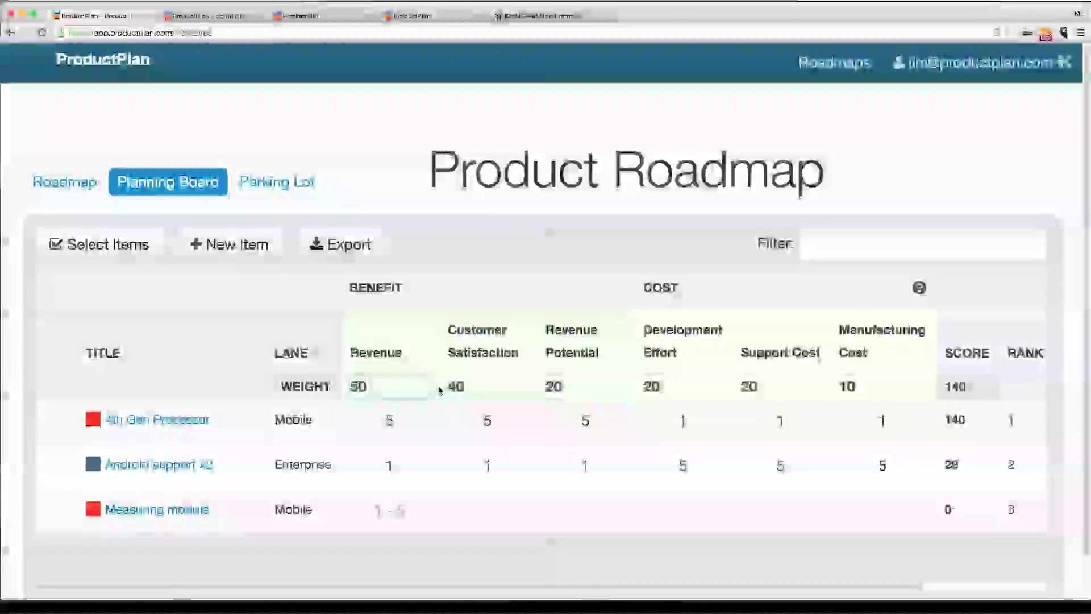
key("Tab")
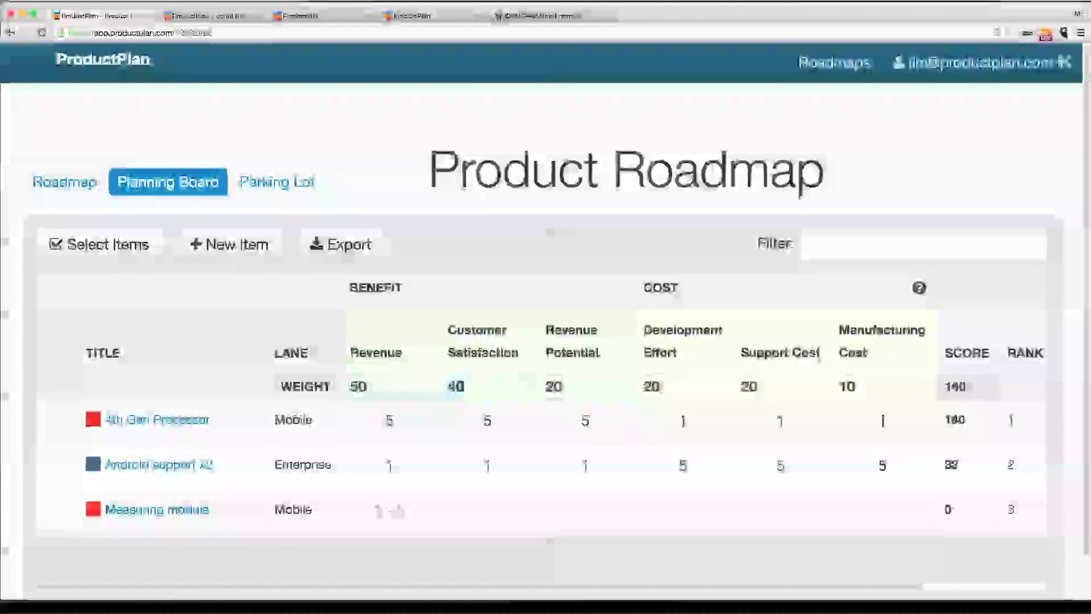
type("20")
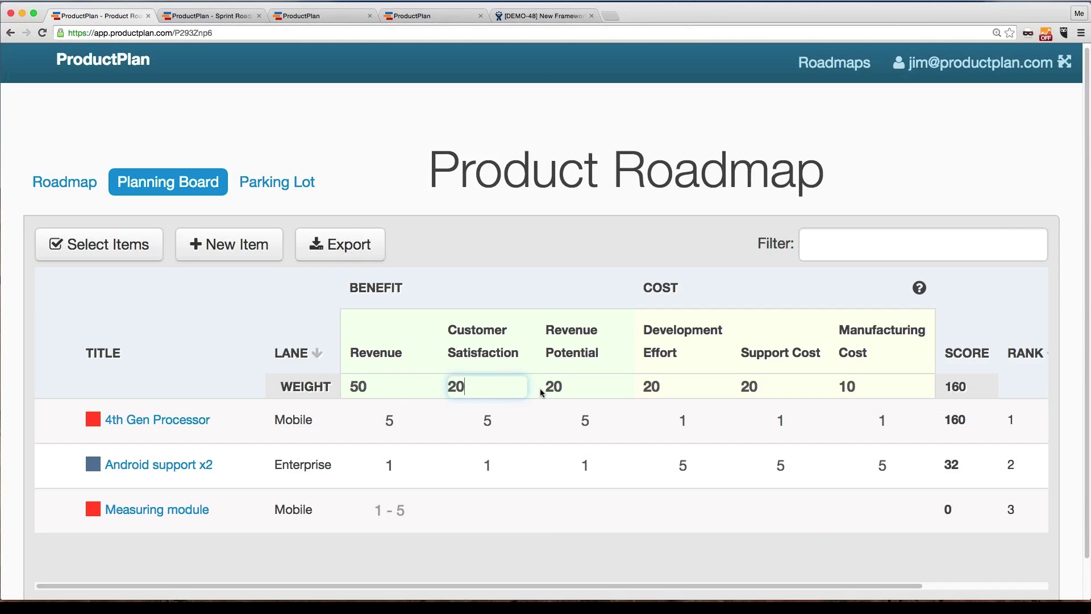
left_click(577, 387)
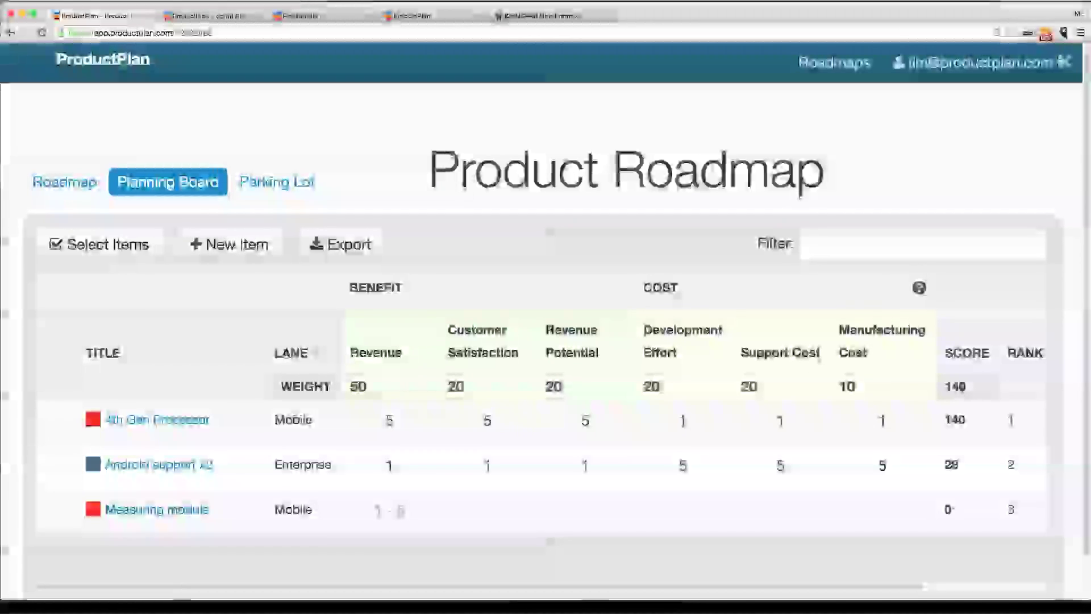
double_click(960, 387)
left_click(358, 387)
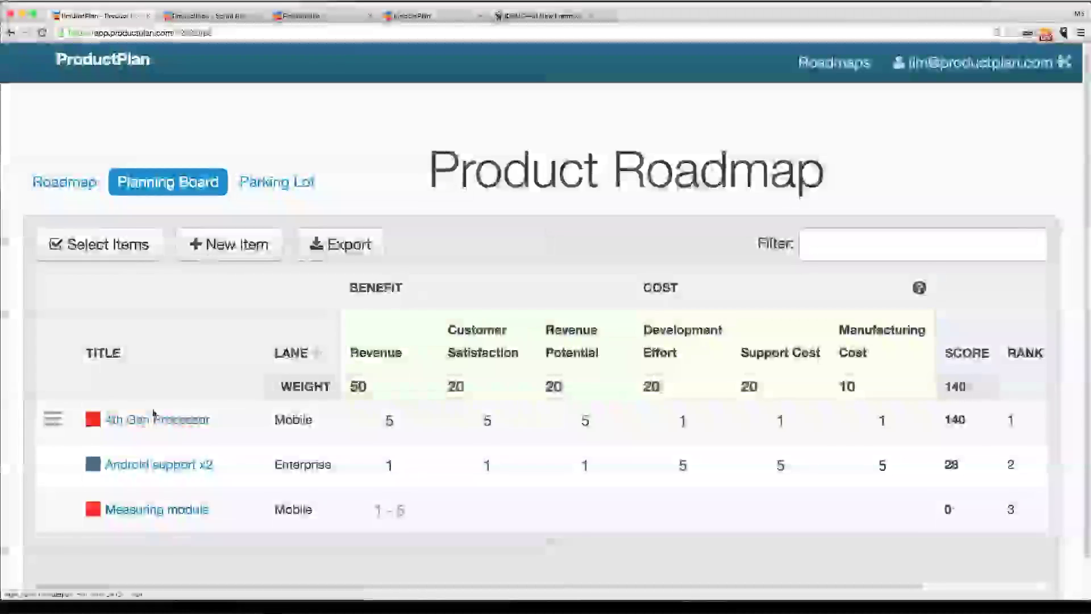
View the list of roadmap items available for scoring and close it without changing the selection.
left_click(119, 245)
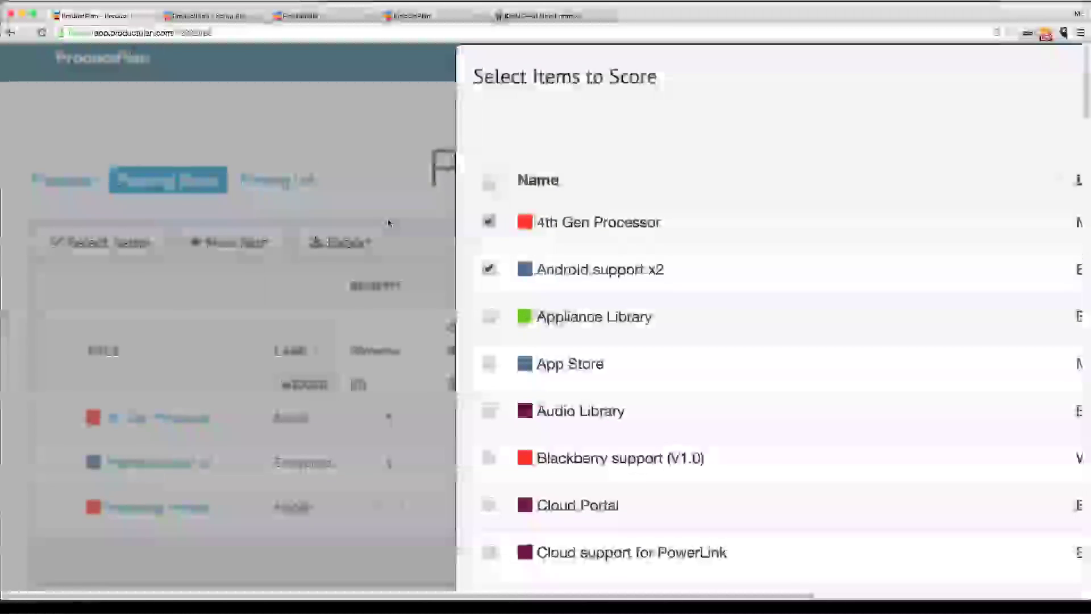
key("Escape")
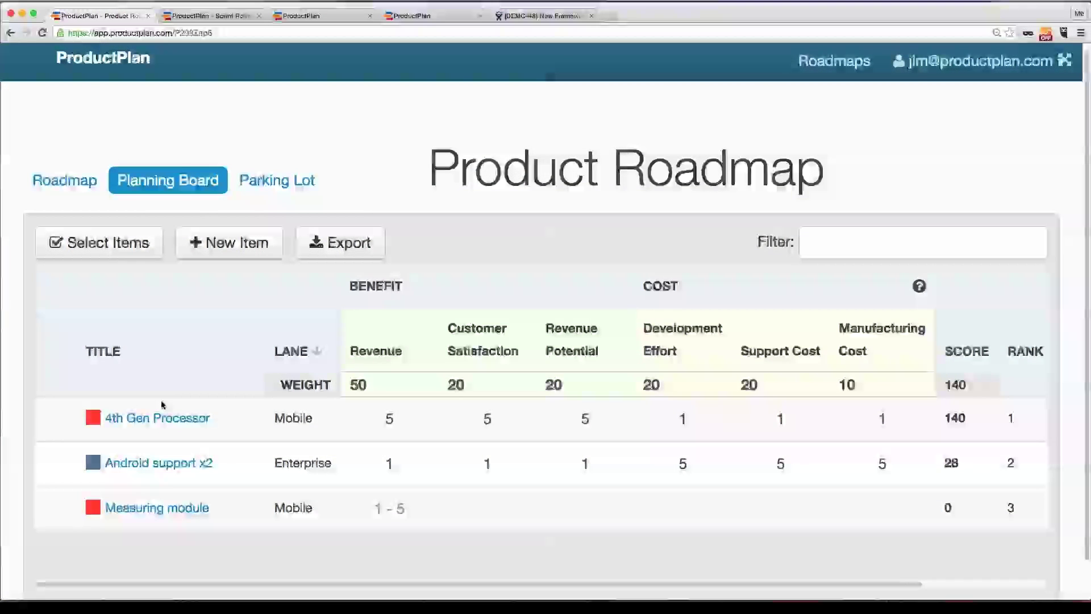
Score the Measuring module 5 for every benefit and 1 for every cost, and sort the Planning Board by rank.
scroll(157, 421, "down", 2)
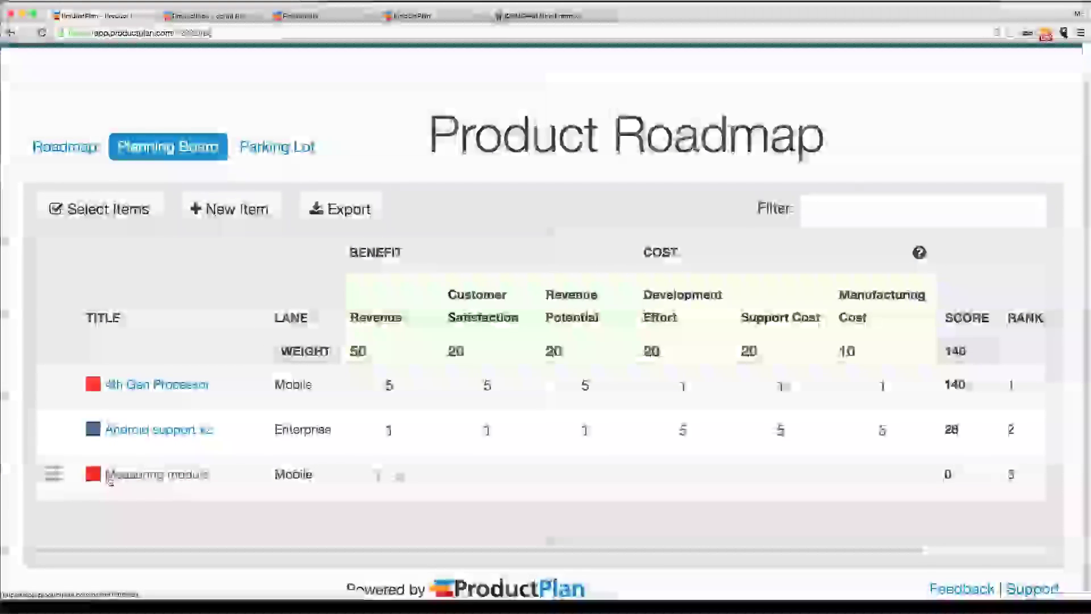
left_click(356, 479)
type("5")
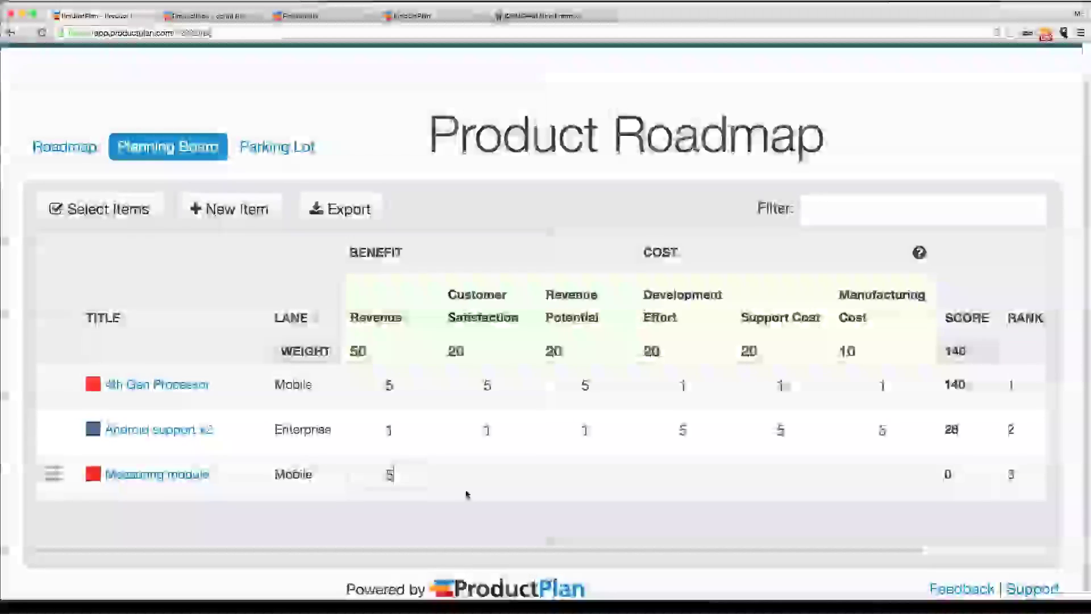
key("Tab")
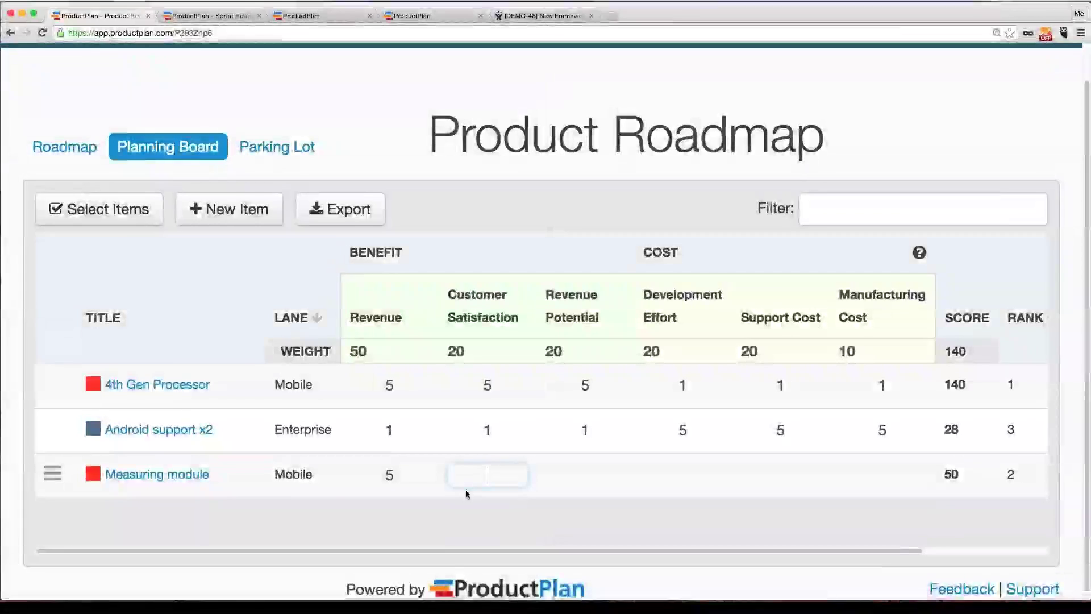
type("5")
key("Tab")
type("5")
key("Tab")
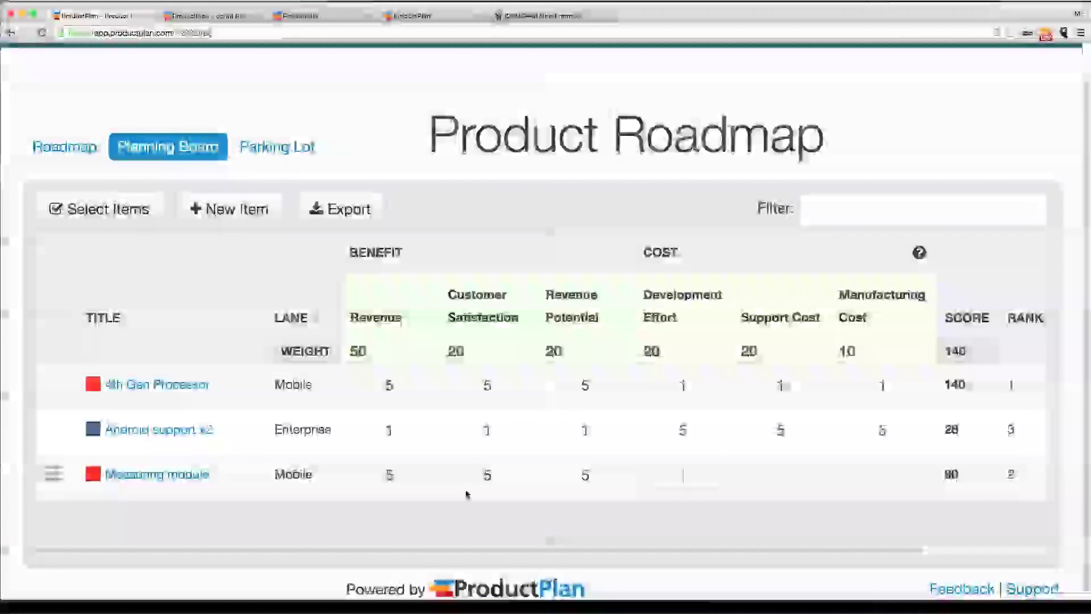
type("1")
key("Tab")
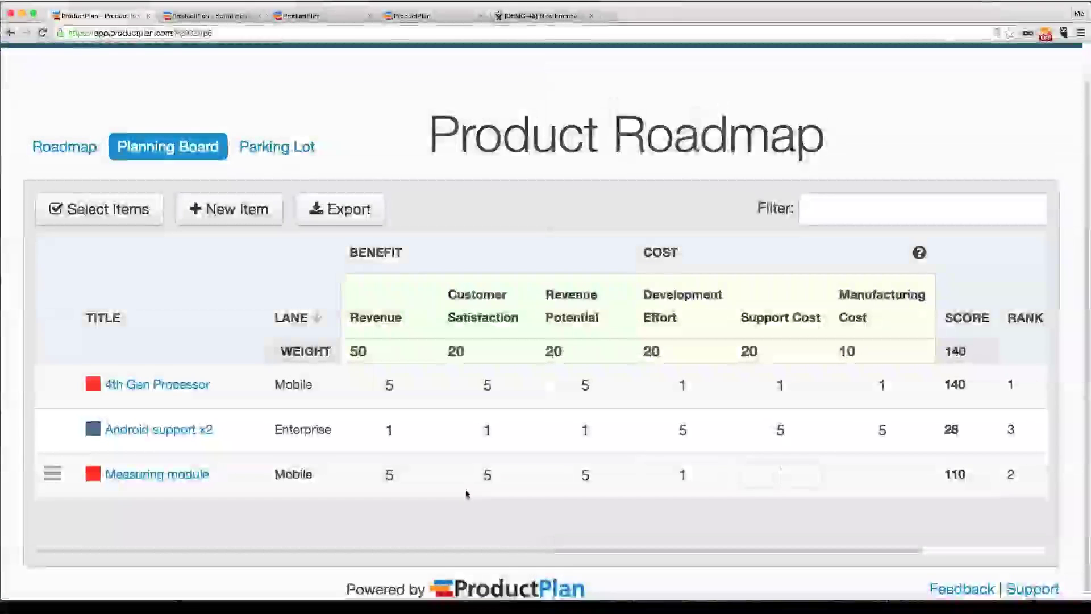
type("1")
key("Tab")
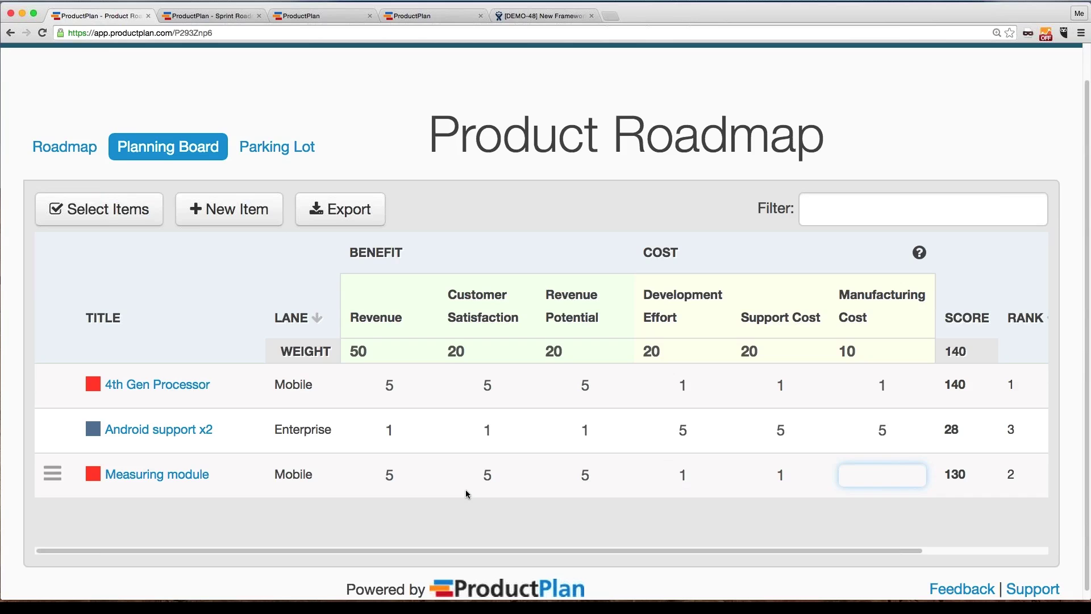
type("1")
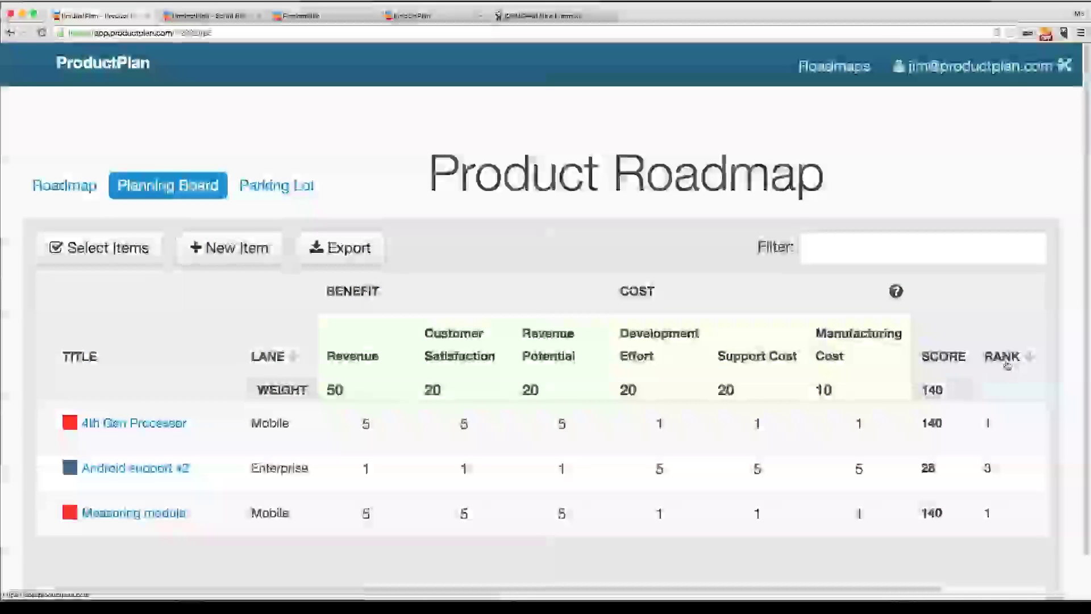
left_click(1007, 360)
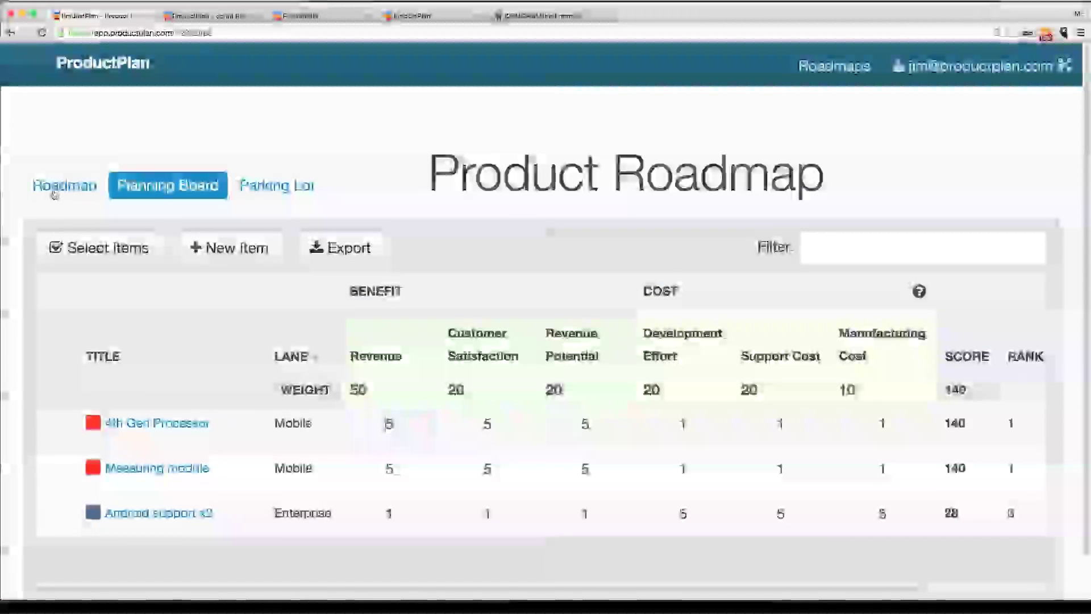
Return to the roadmap at a smaller page zoom and duplicate the App Store bar in the Mobile lane.
left_click(51, 185)
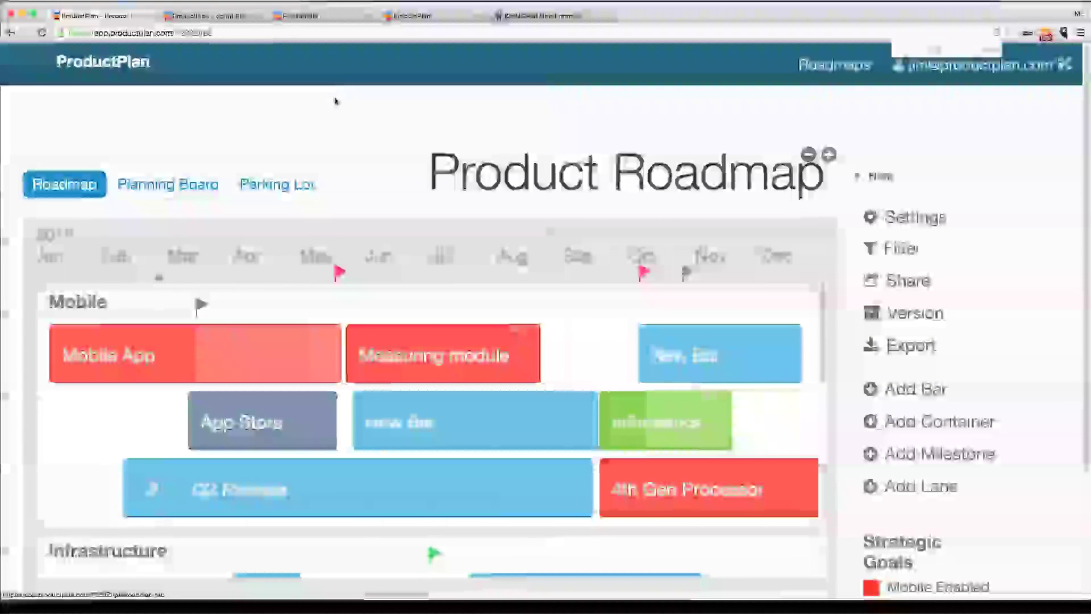
key("super+minus")
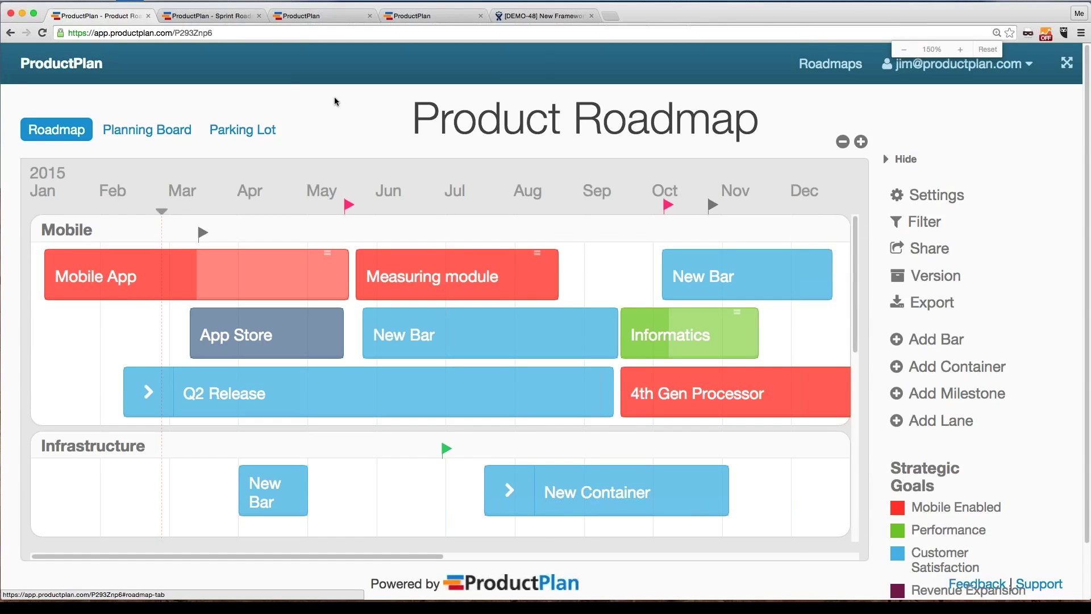
key("super+minus")
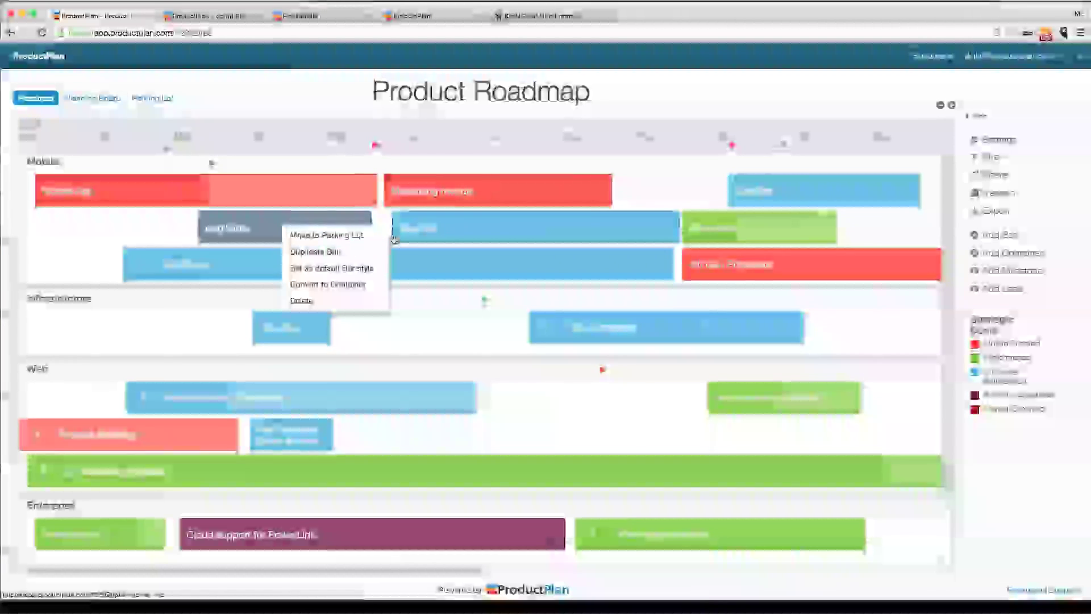
left_click(322, 257)
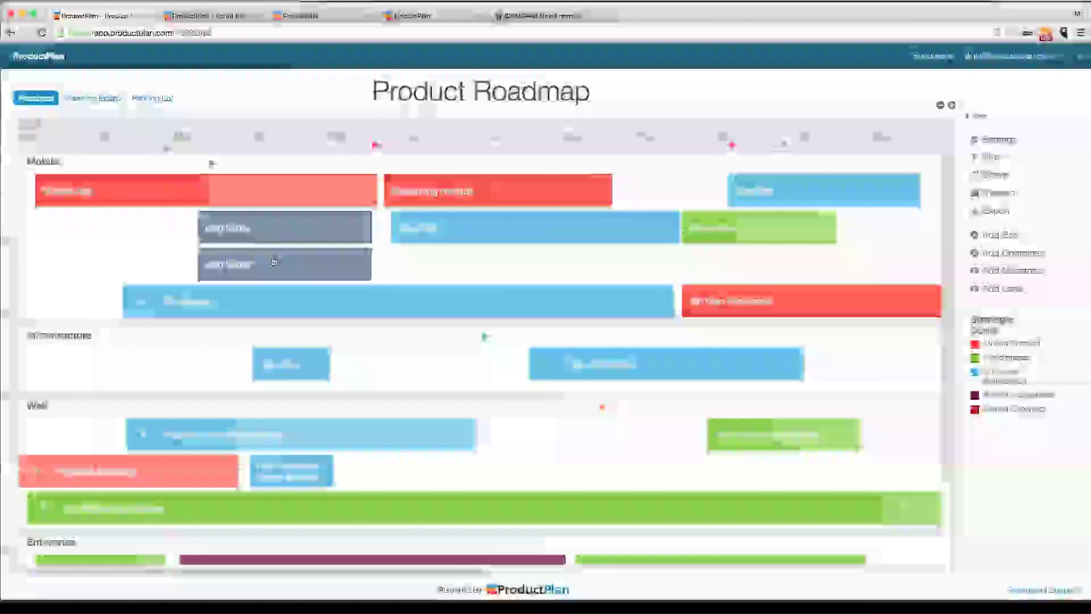
right_click(273, 261)
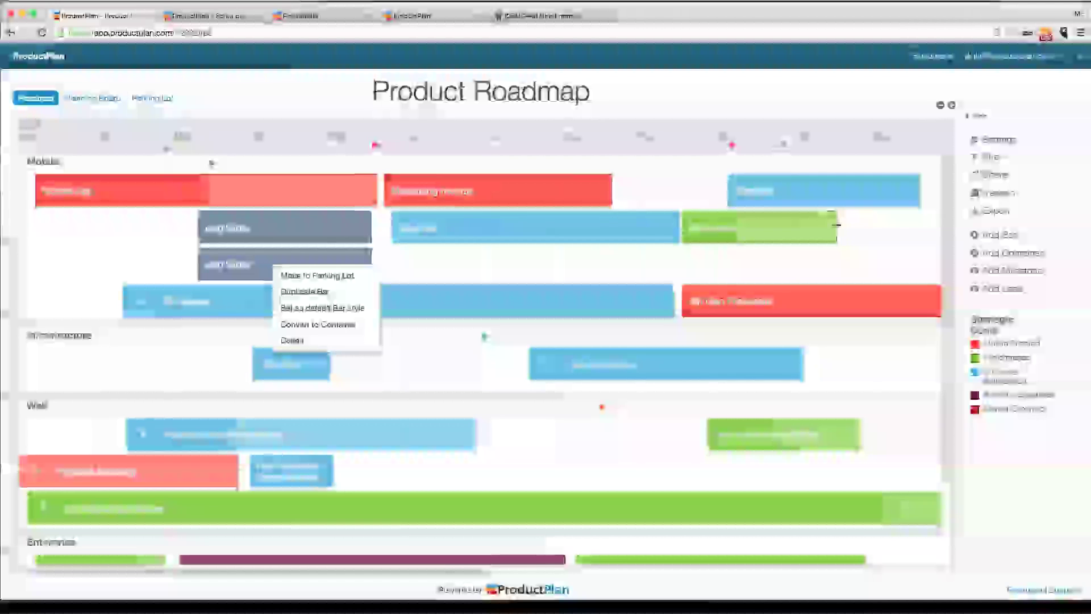
Shorten the Informatics bar in the Mobile lane to about one month, starting in October.
left_click_drag(837, 225, 756, 228)
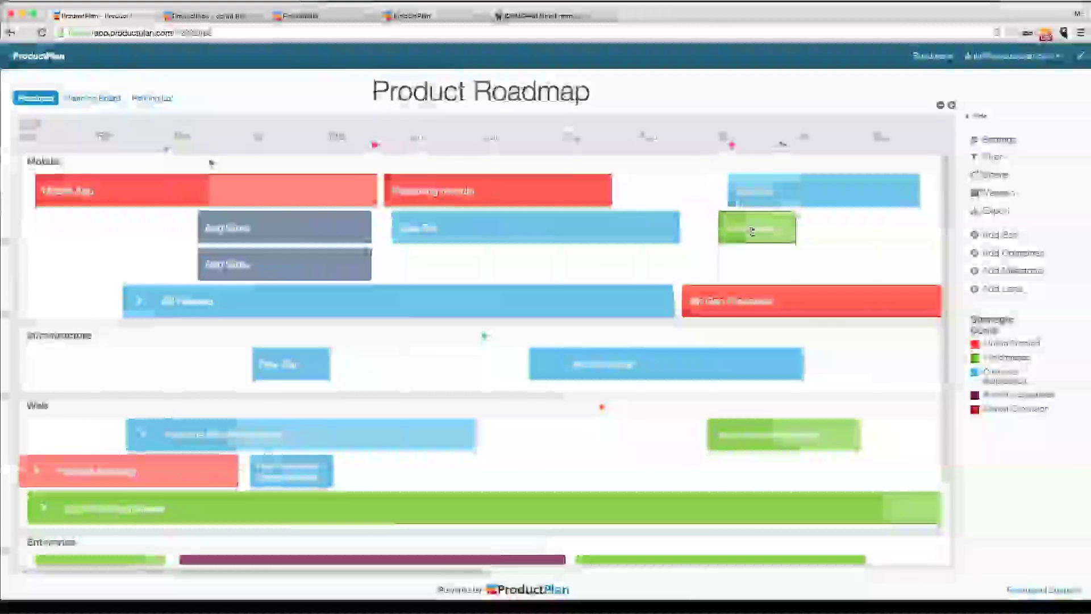
right_click(773, 234)
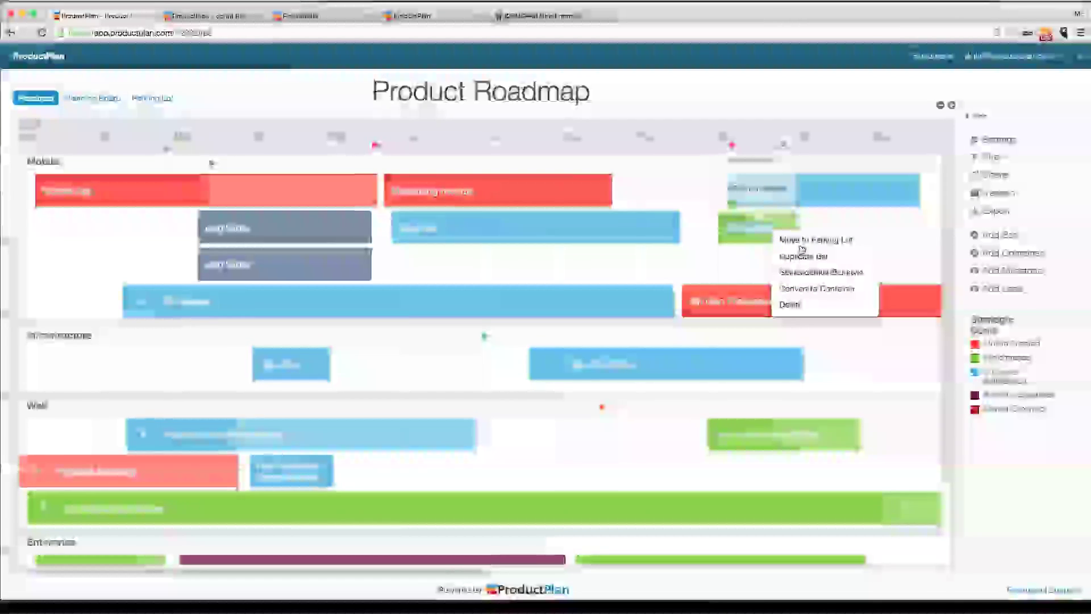
left_click(840, 188)
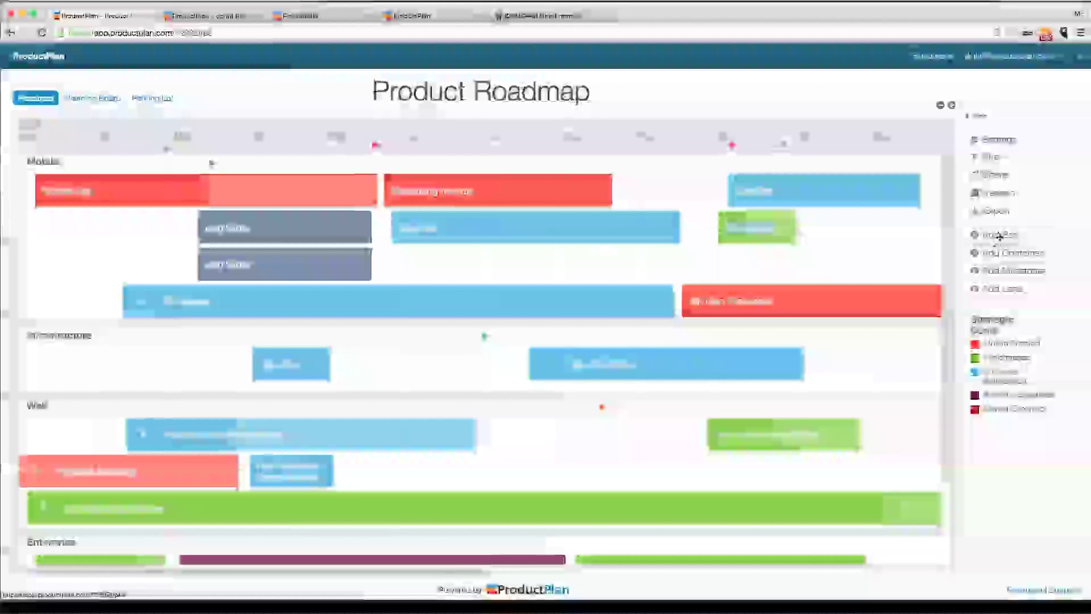
Add two new bars stacked beneath Informatics in the Mobile lane, aligned with its October start and one-month length.
left_click_drag(989, 235, 773, 260)
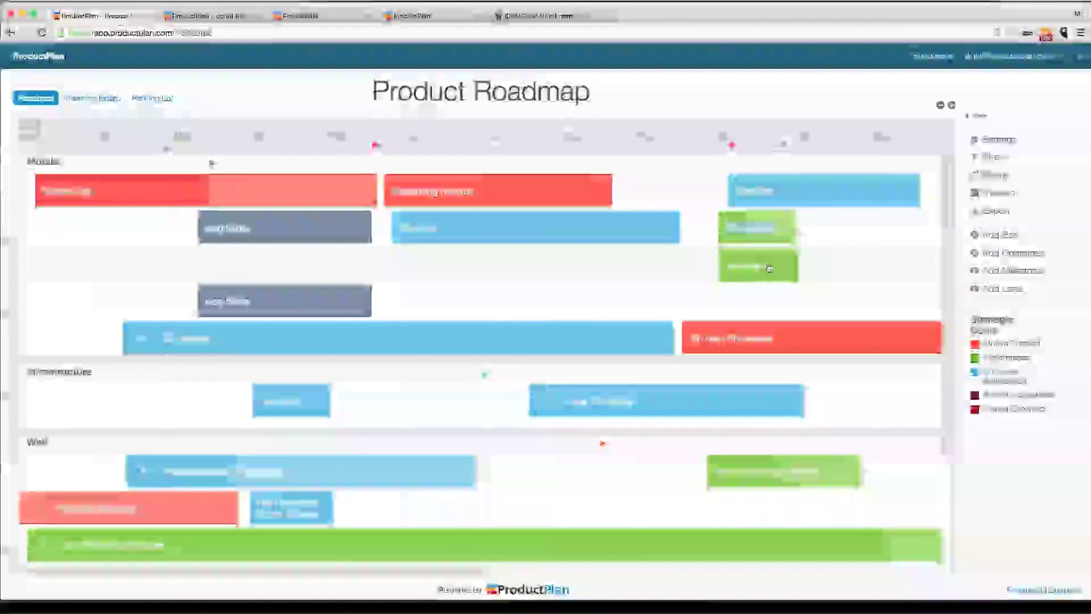
left_click_drag(999, 237, 768, 311)
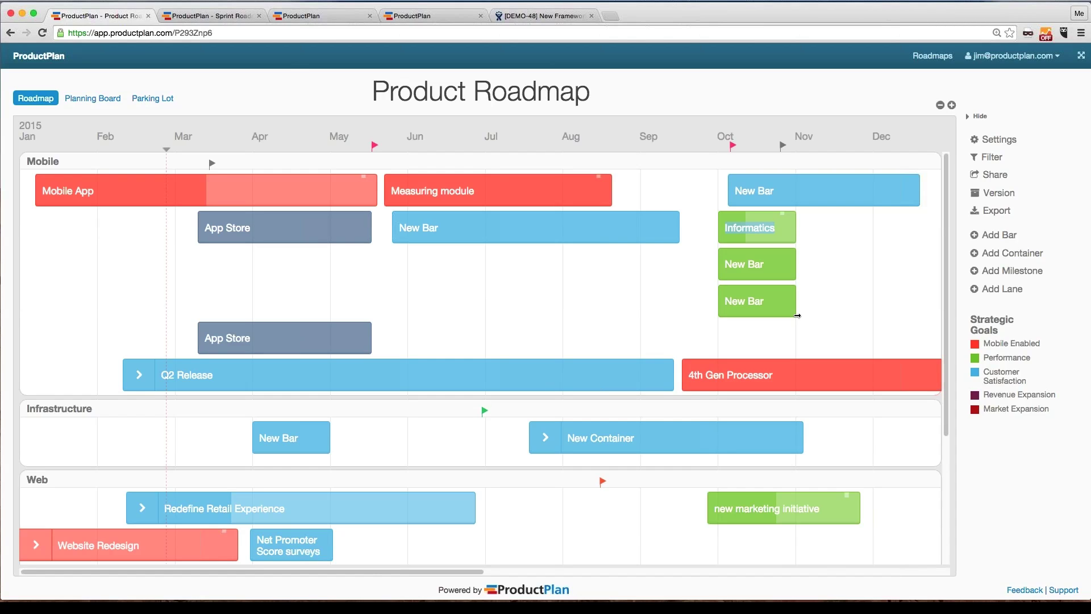
left_click(797, 315)
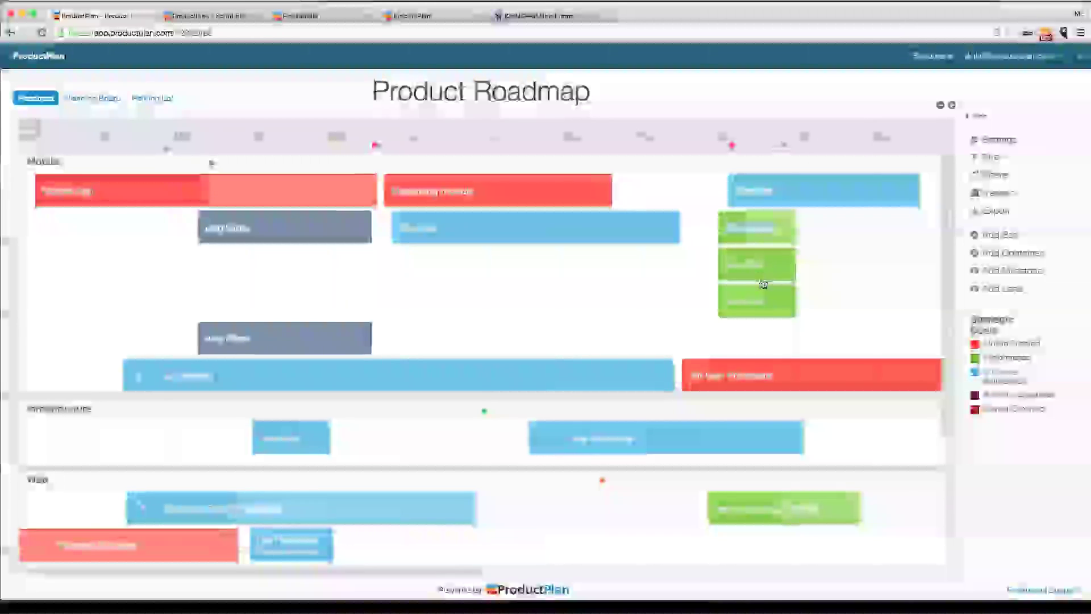
Convert the upper new bar beneath Informatics into a container and place the duplicate App Store bar in it, starting in October.
right_click(761, 276)
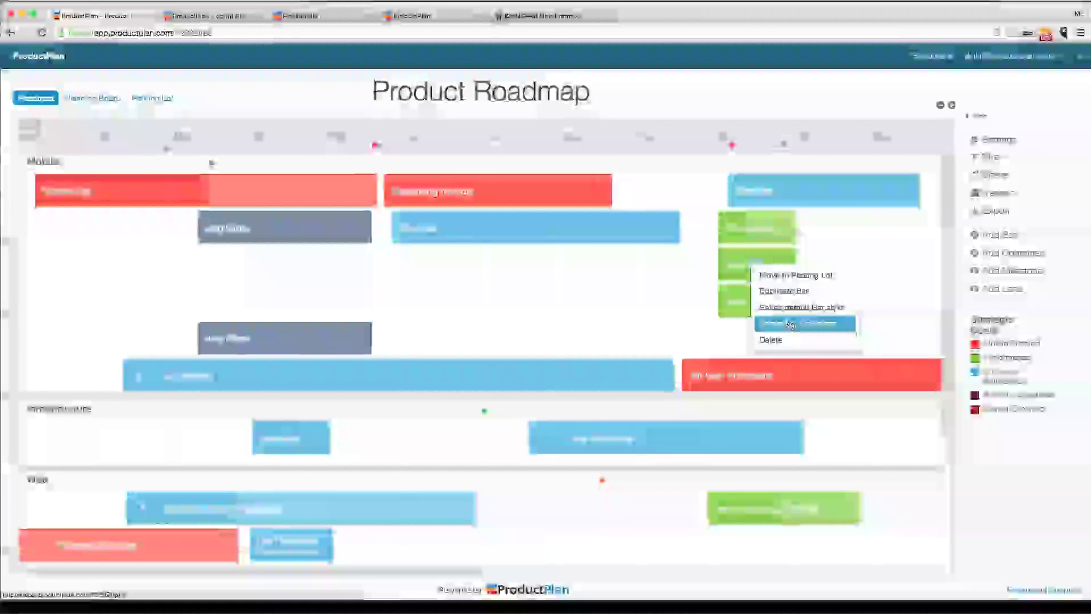
left_click(789, 323)
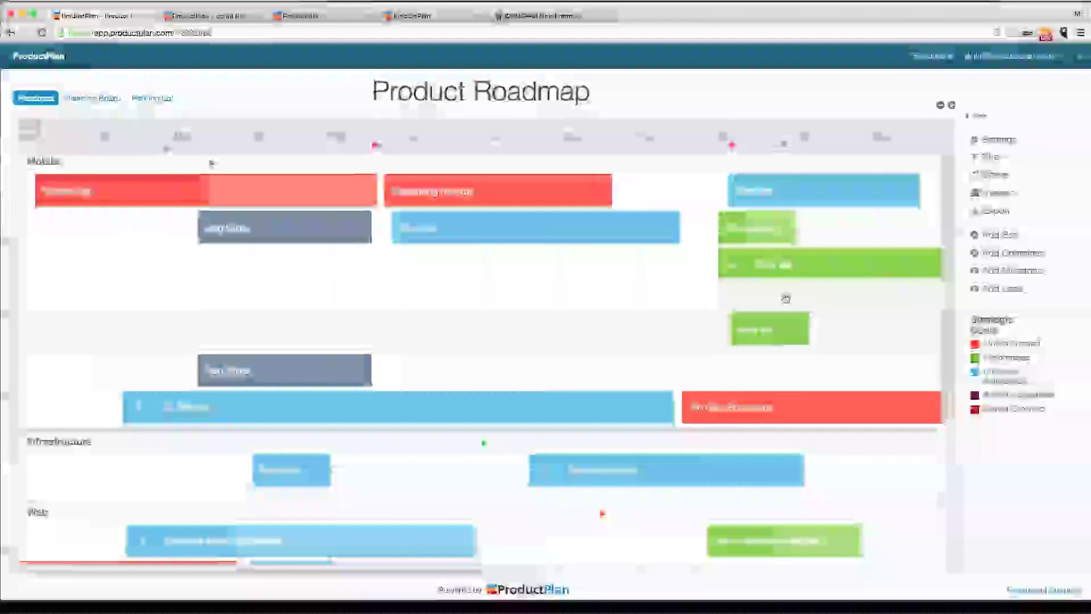
left_click_drag(325, 356, 848, 343)
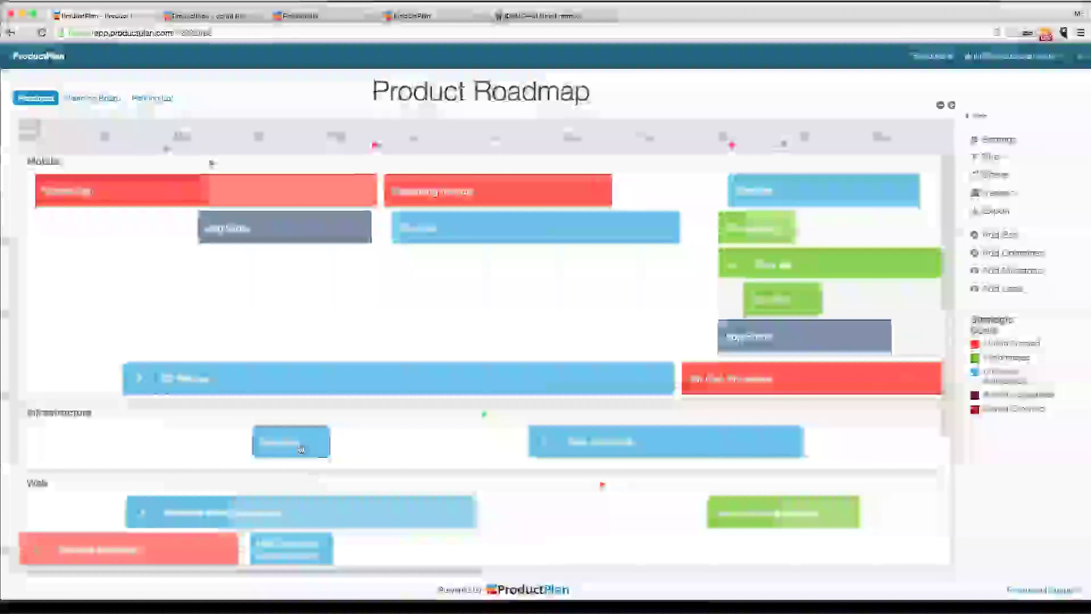
Title the new bar in the Infrastructure lane Android App, assign it the Mobile Enabled goal and extend it to the end of May.
left_click(301, 443)
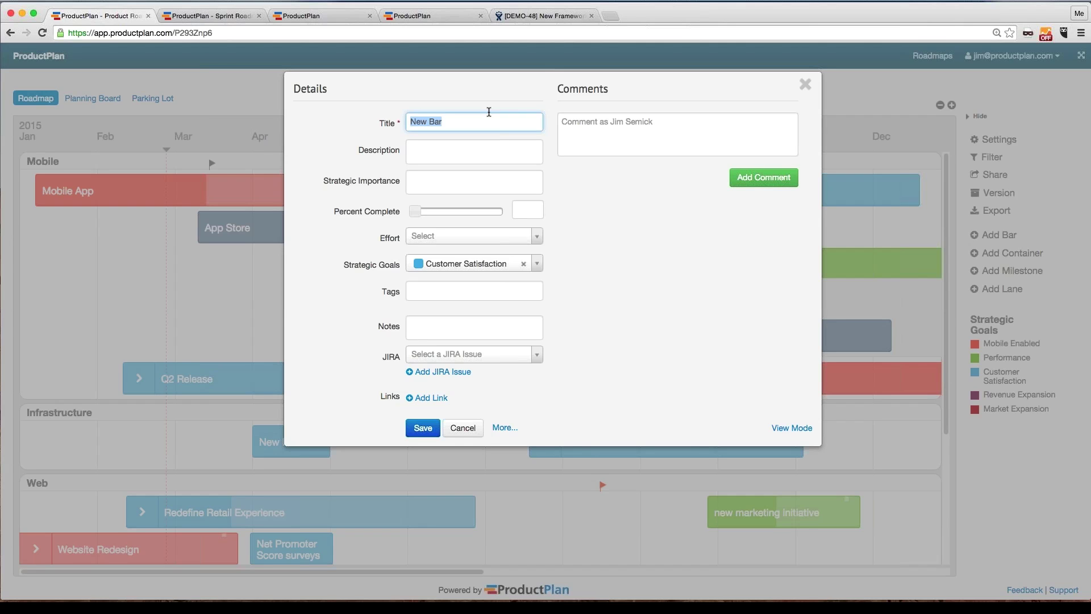
type("Android App")
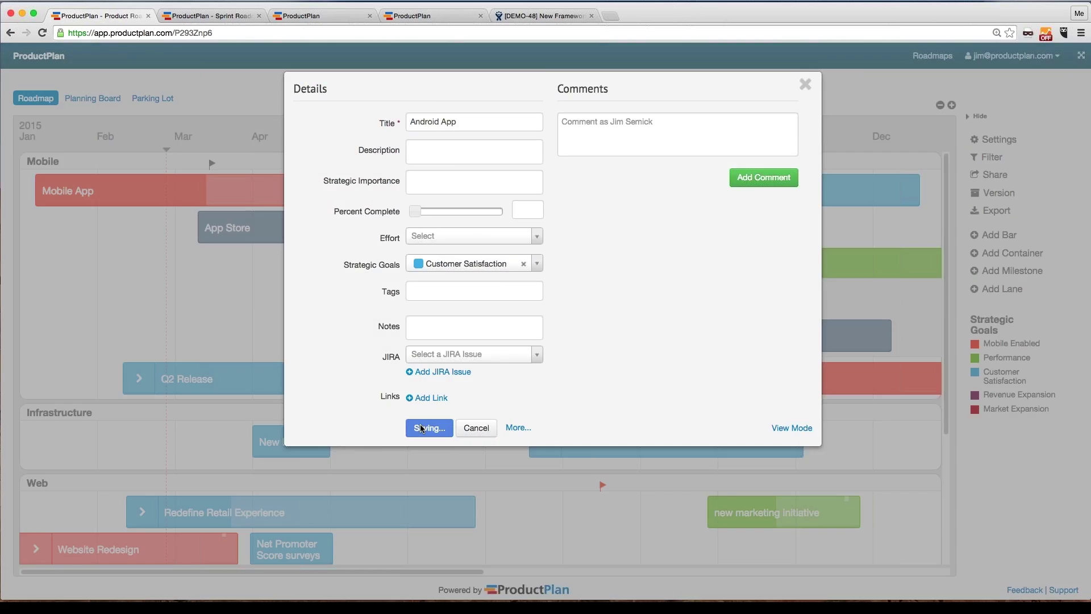
left_click(410, 425)
left_click_drag(330, 442, 416, 442)
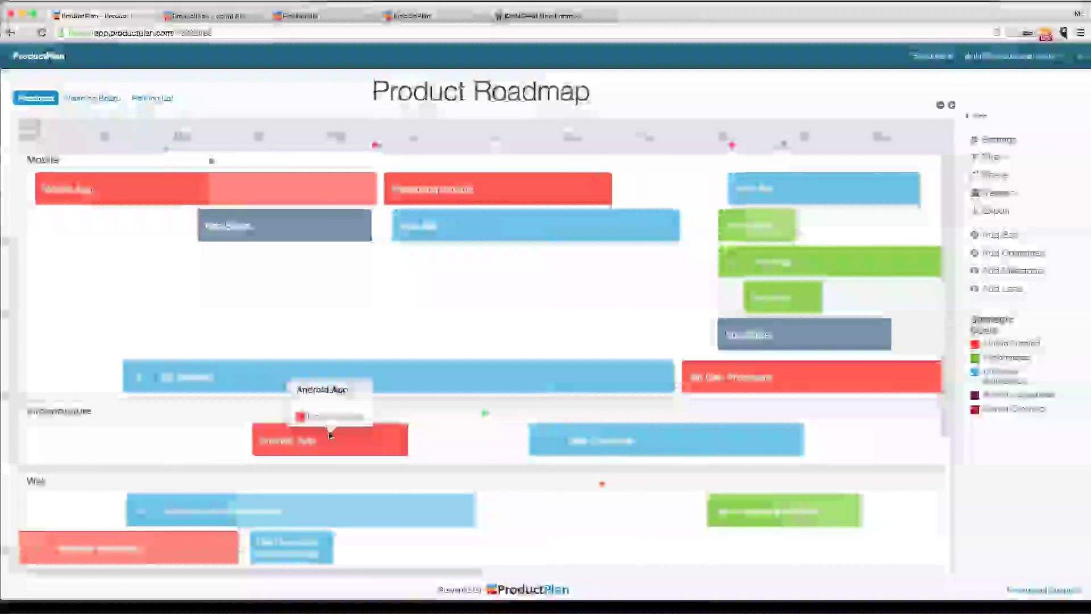
Start a JIRA issue for the Android App bar in Demonstration Project, with The Other as the required multi-select value.
left_click(291, 447)
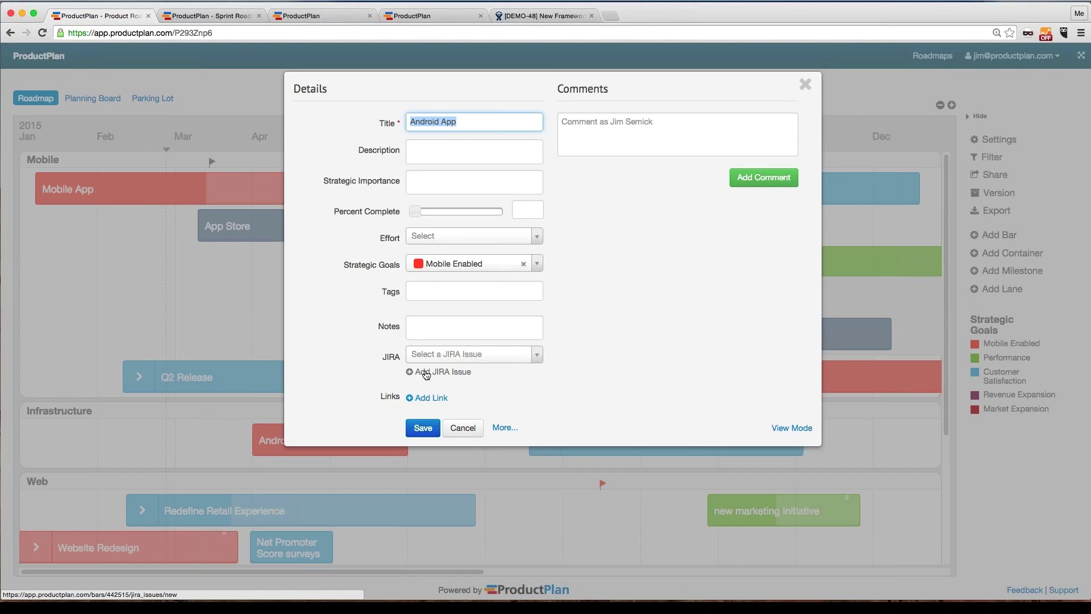
left_click(425, 372)
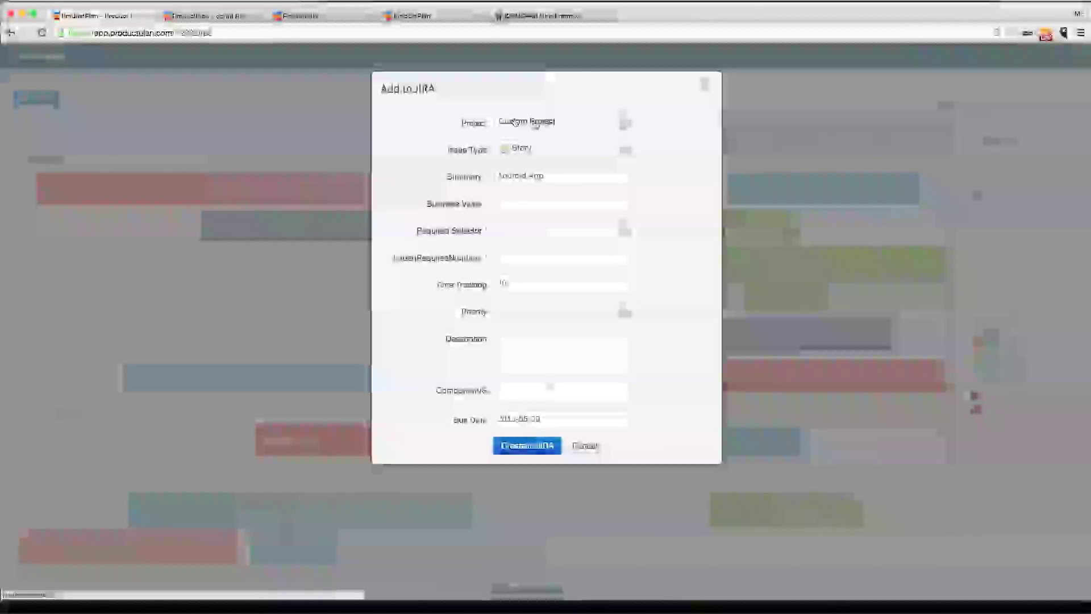
left_click(517, 124)
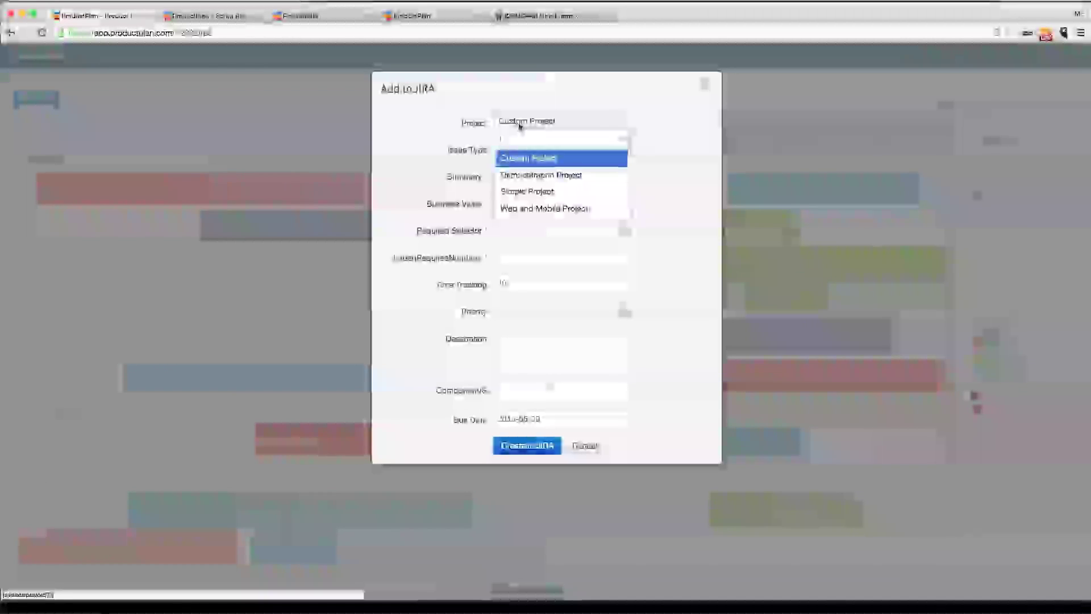
left_click(540, 177)
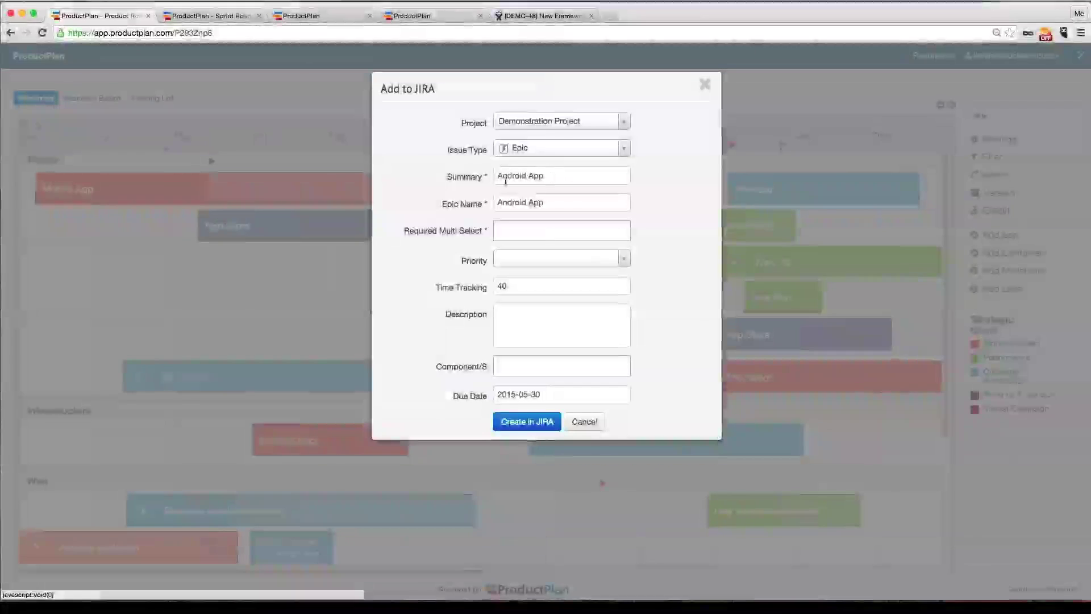
left_click(531, 230)
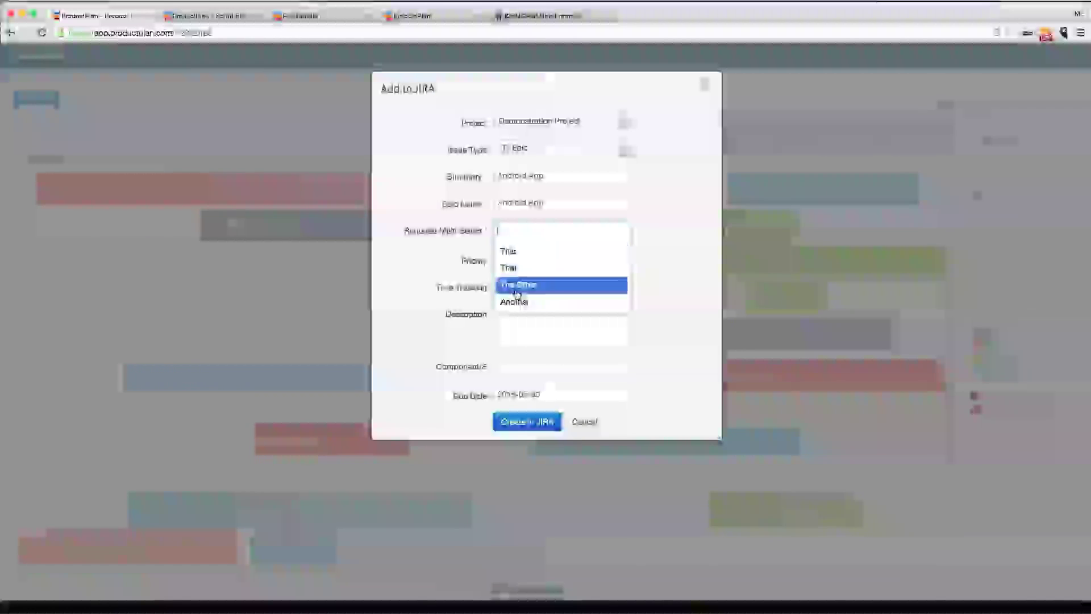
left_click(517, 293)
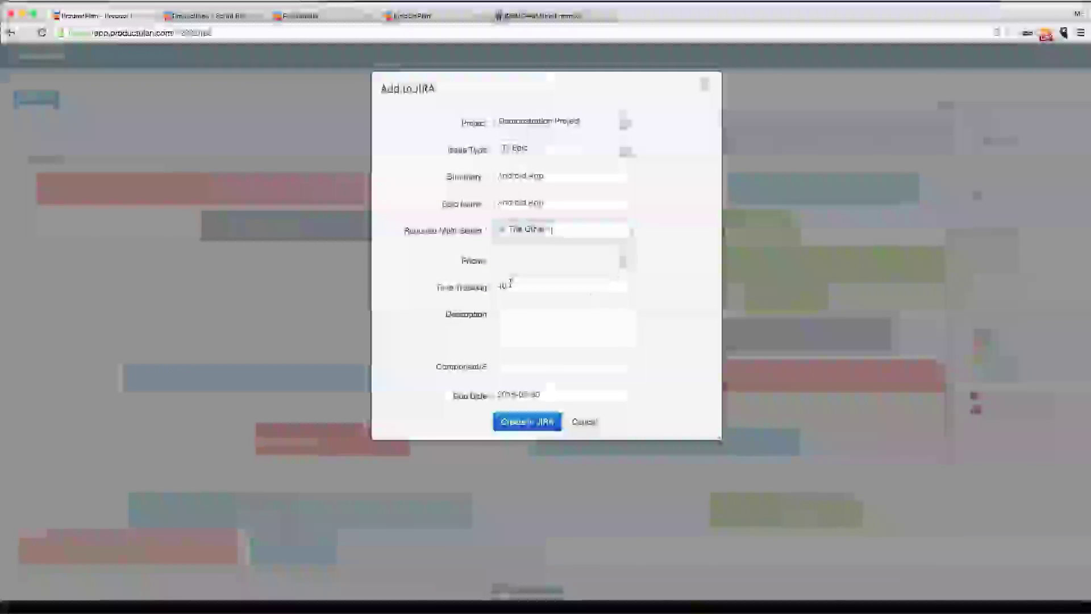
Set Time Tracking to 100, the due date to 2015-07-30 and the description to "Description", and create the issue in JIRA.
left_click(515, 286)
type("100")
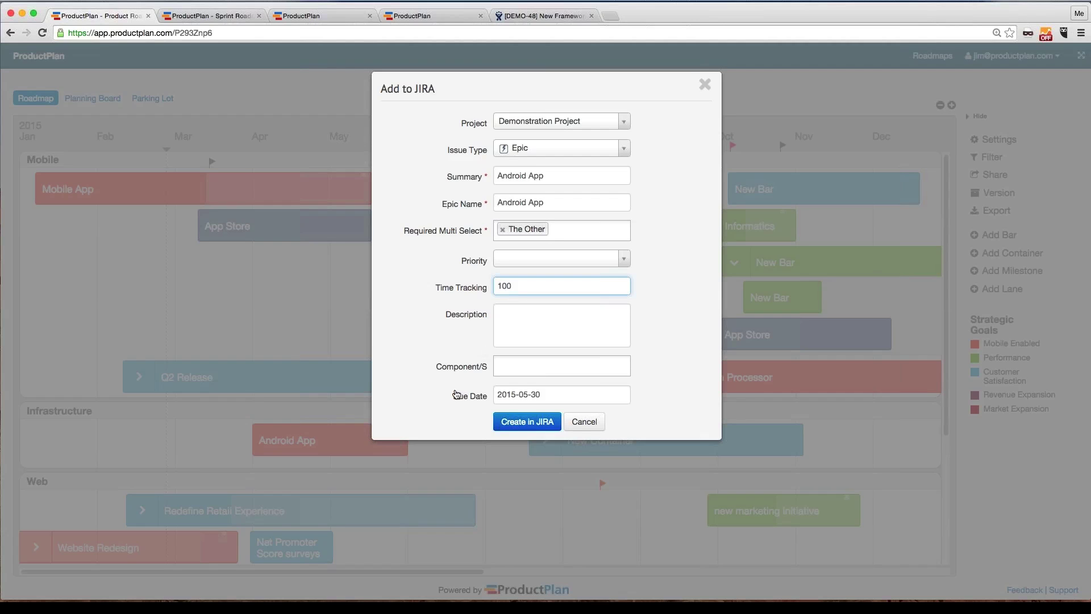
left_click(526, 395)
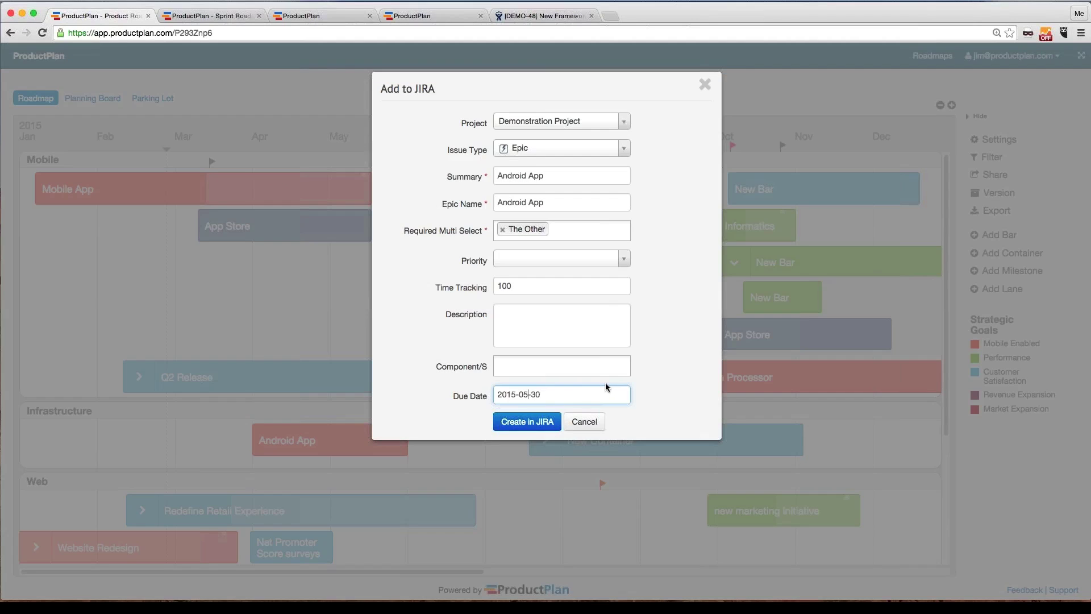
key("BackSpace")
type("7")
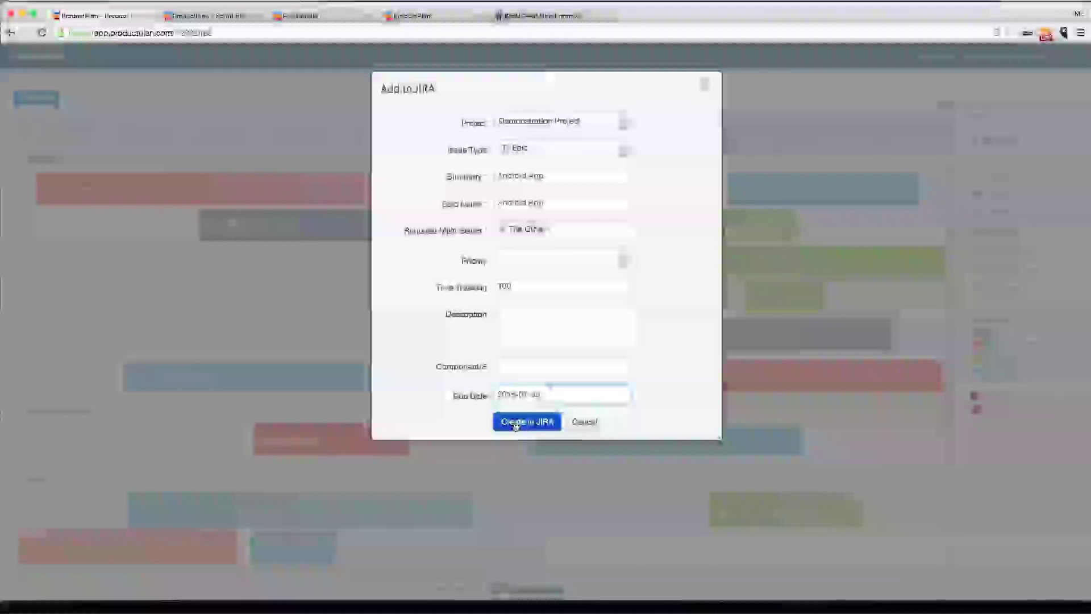
left_click(514, 317)
type("Desc")
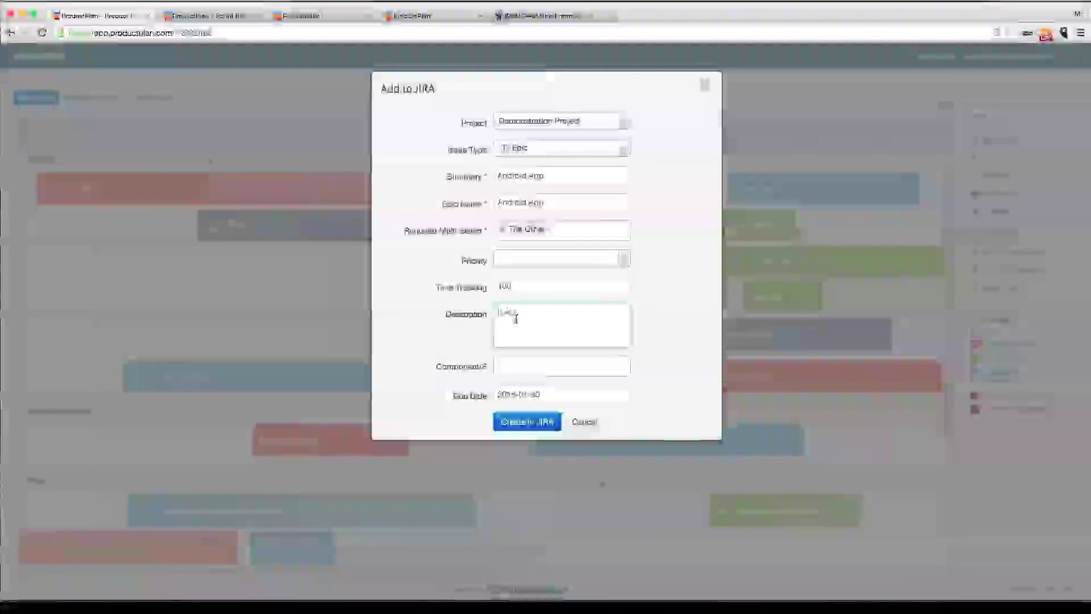
type("ription")
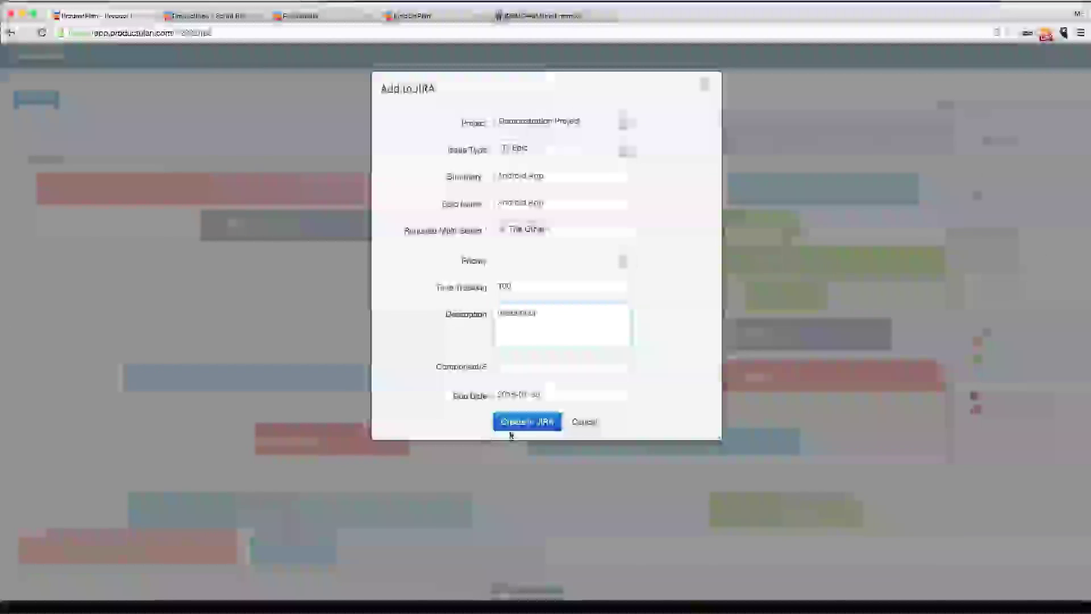
left_click(515, 423)
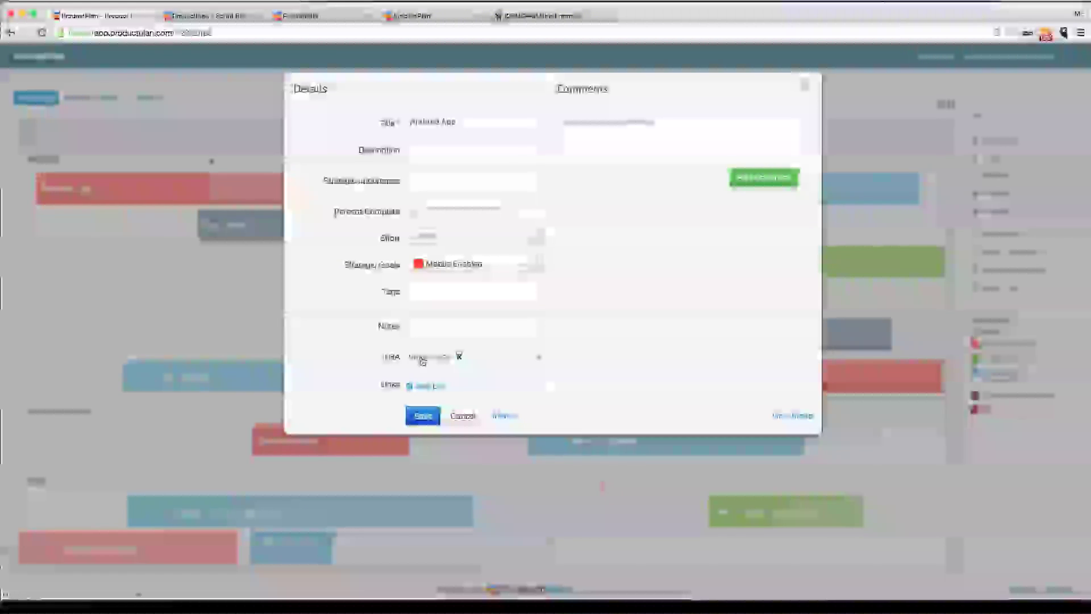
Switch to JIRA by opening the issue linked to the Android App bar.
mouse_move(429, 361)
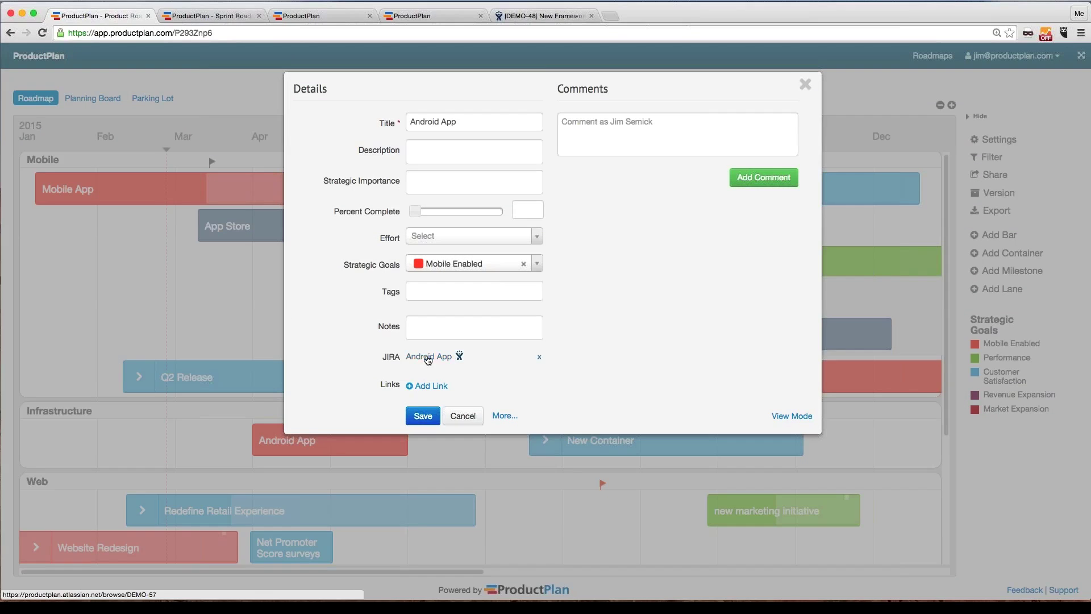
left_click(428, 359)
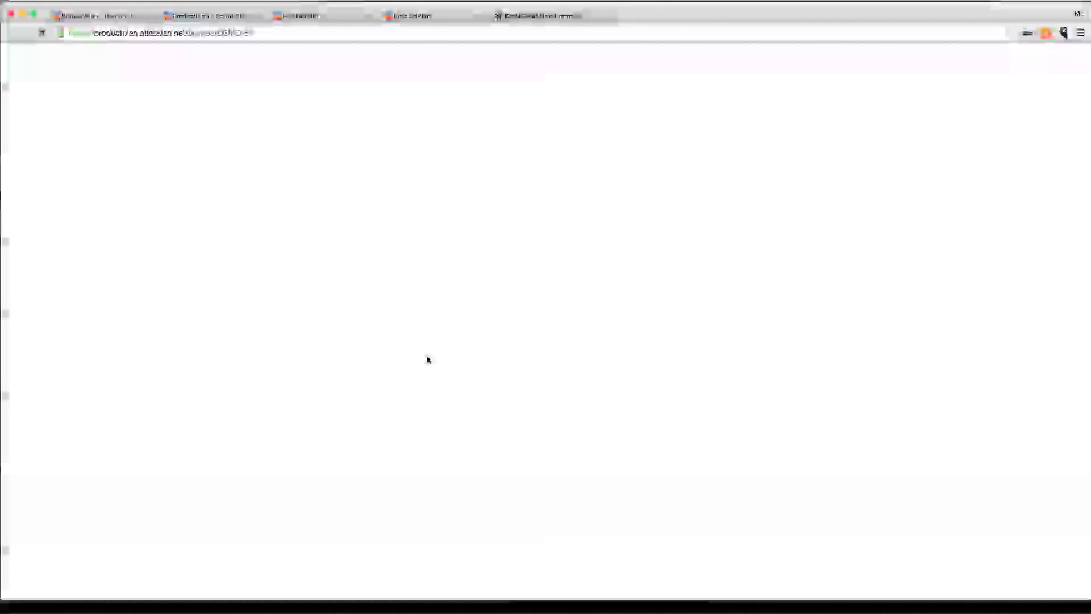